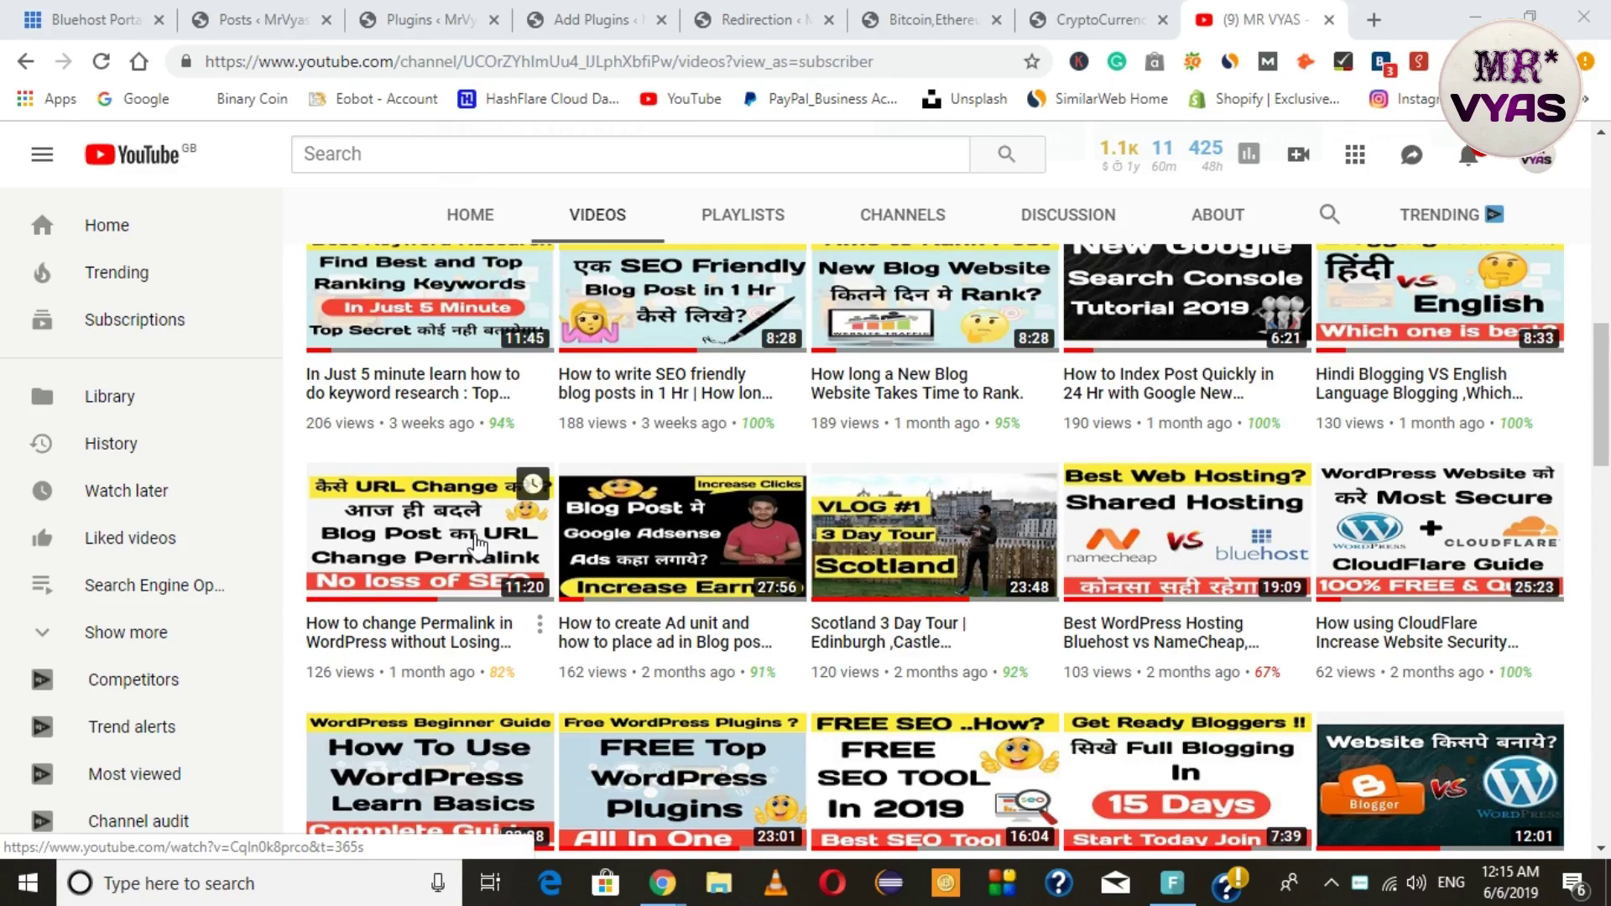
Step: In the CryptoCurrency page address, insert 2018/9/ after the domain and append .html
{"action": "left_click", "coordinate": [1043, 21]}
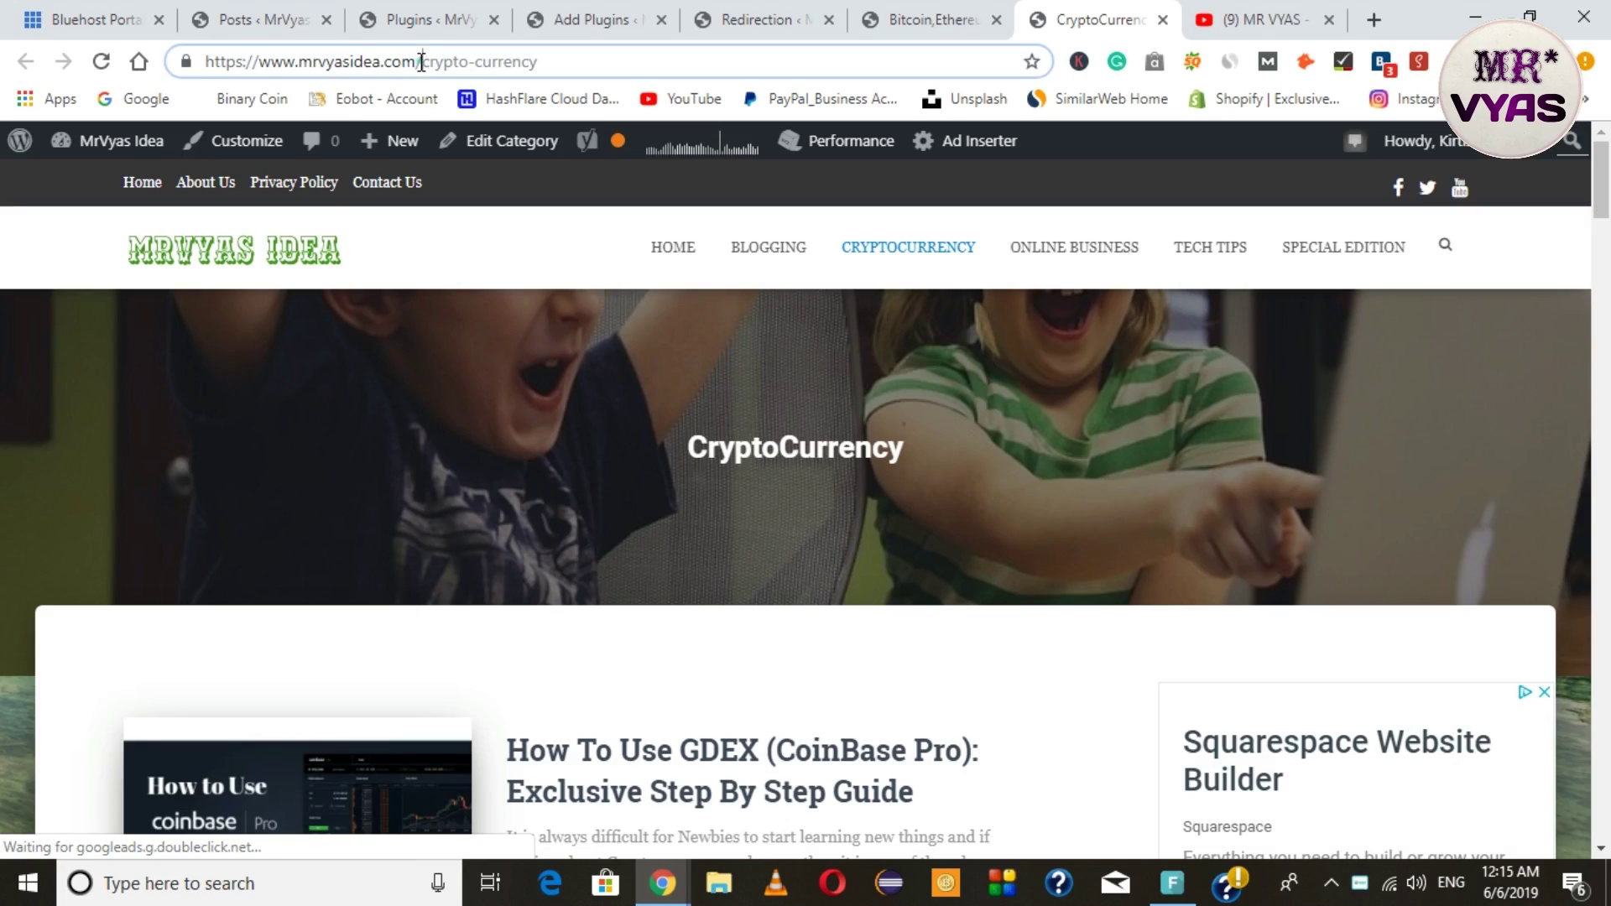
{"action": "left_click_drag", "start_coordinate": [421, 61], "coordinate": [205, 61]}
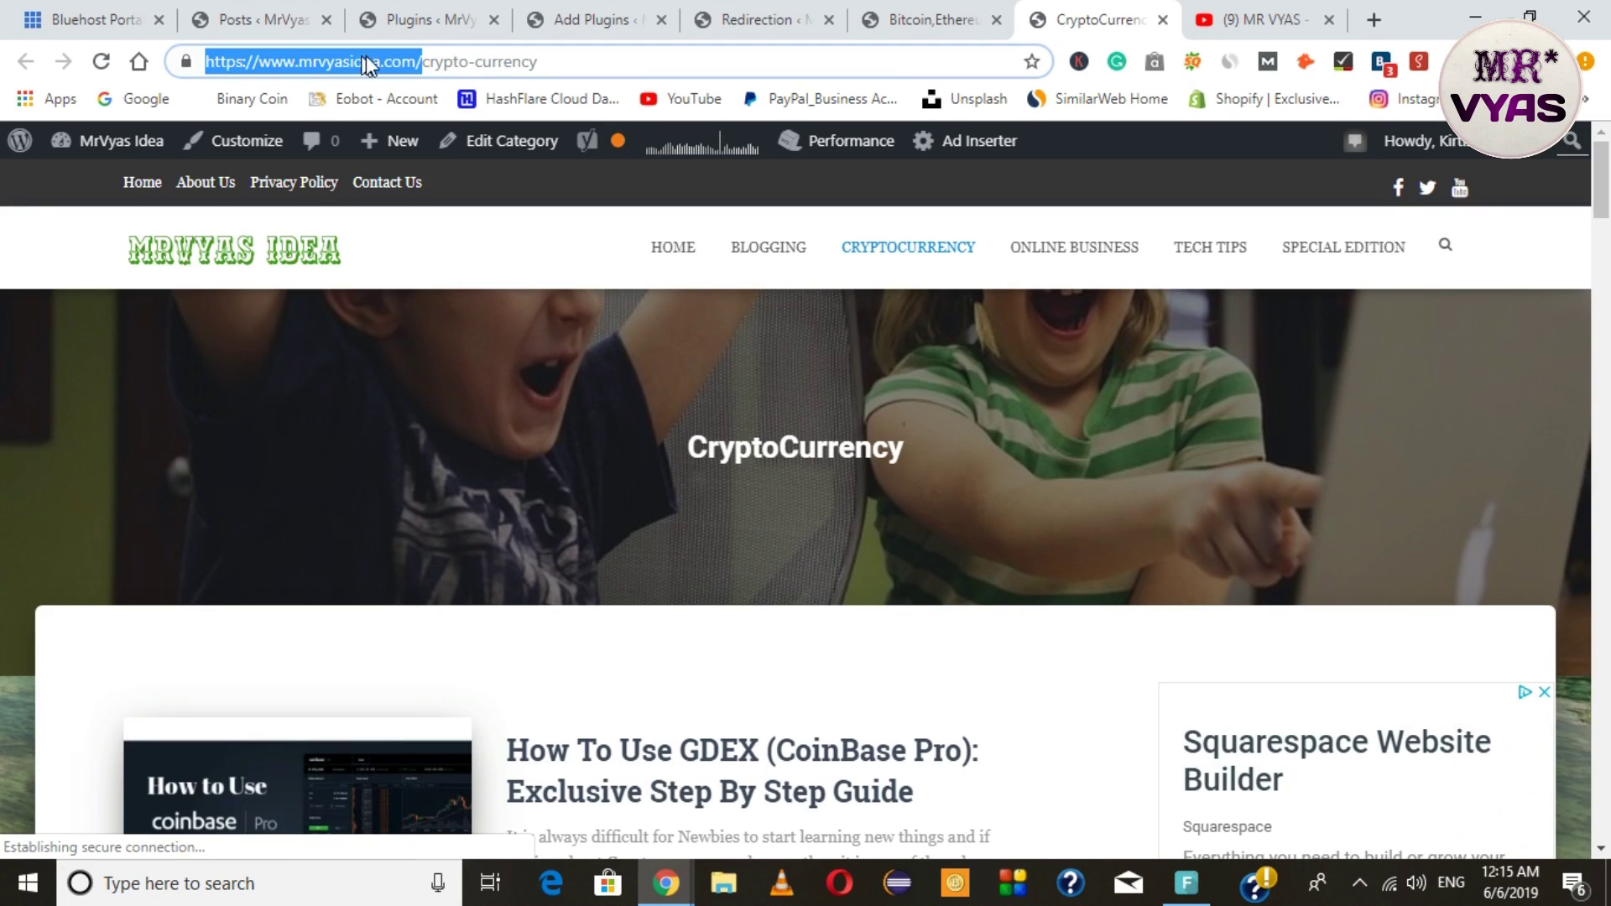
{"action": "left_click", "coordinate": [422, 61]}
{"action": "type", "text": "2018"}
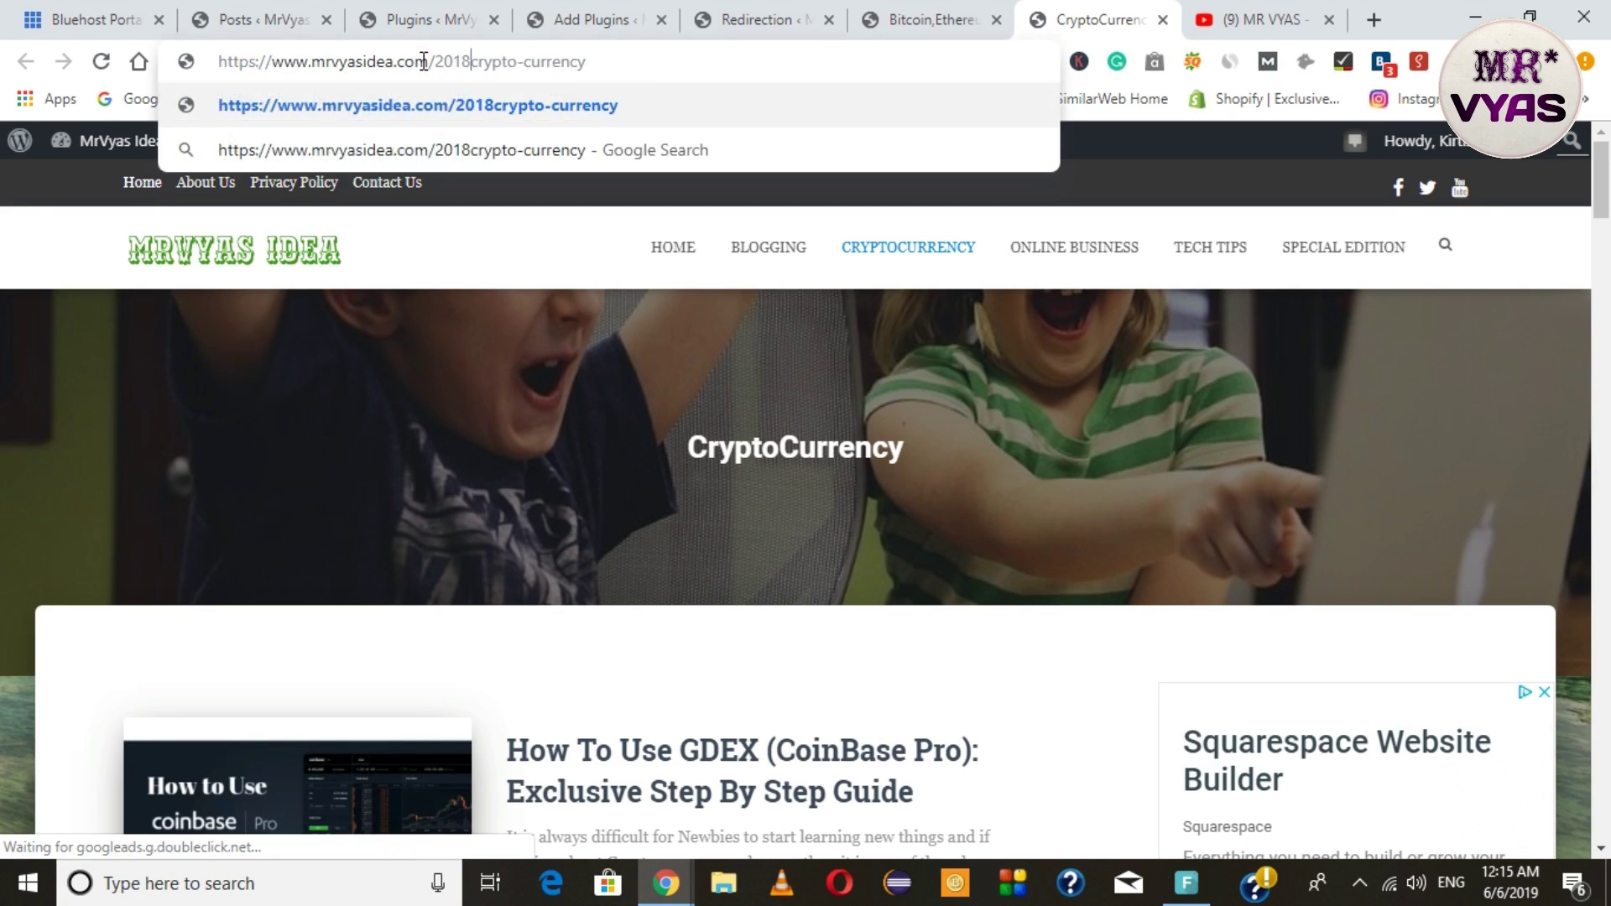
{"action": "type", "text": "/9/"}
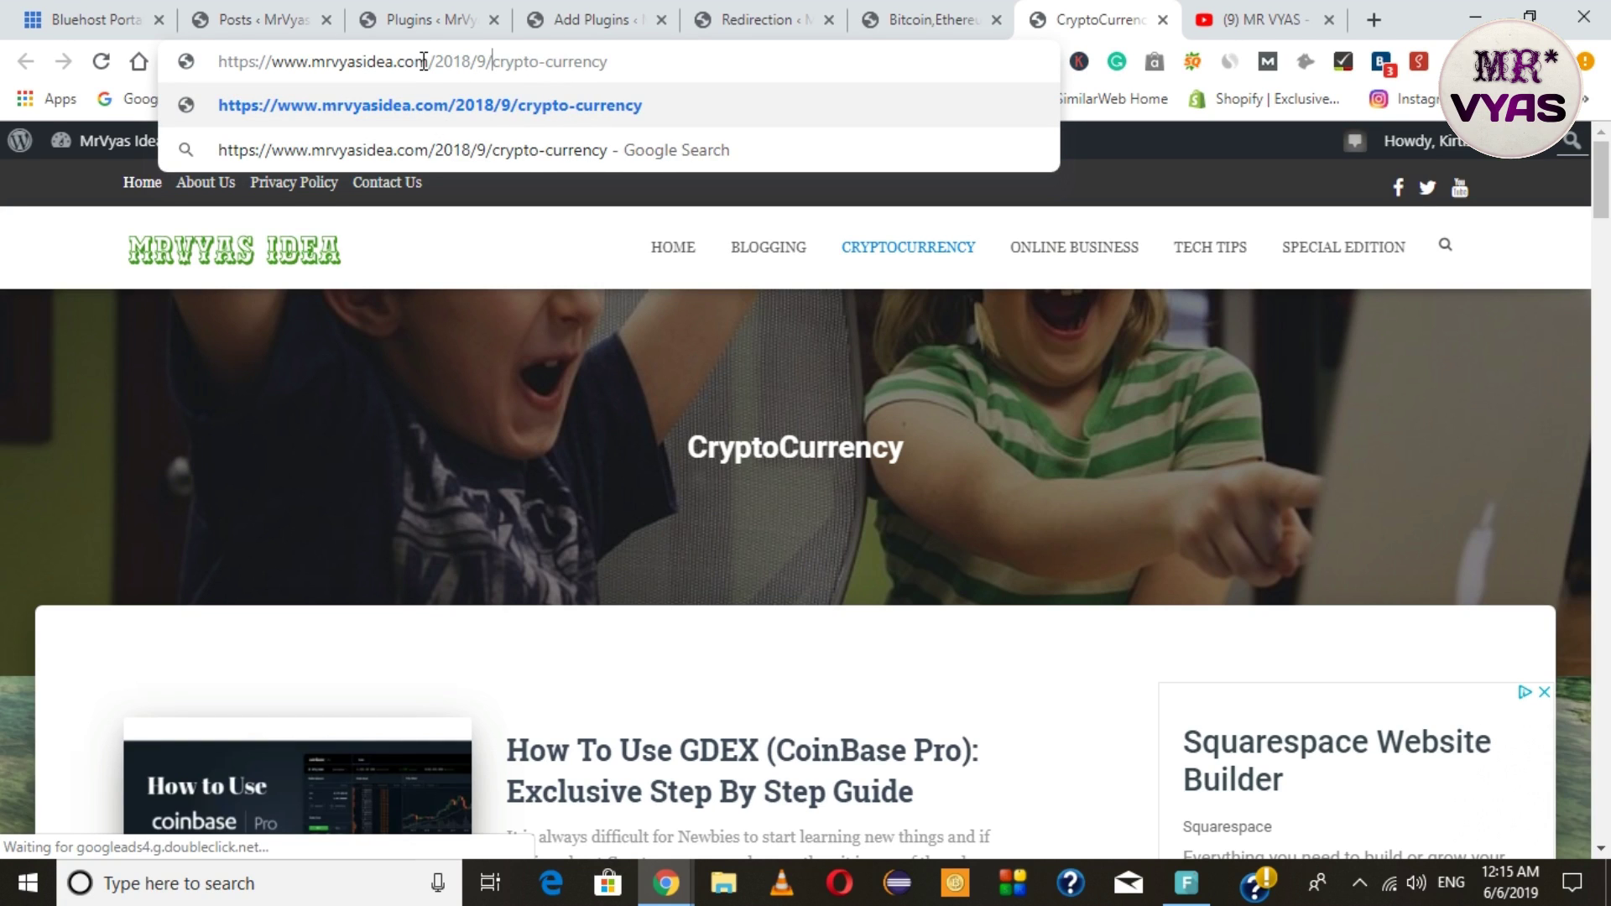
{"action": "left_click", "coordinate": [765, 55]}
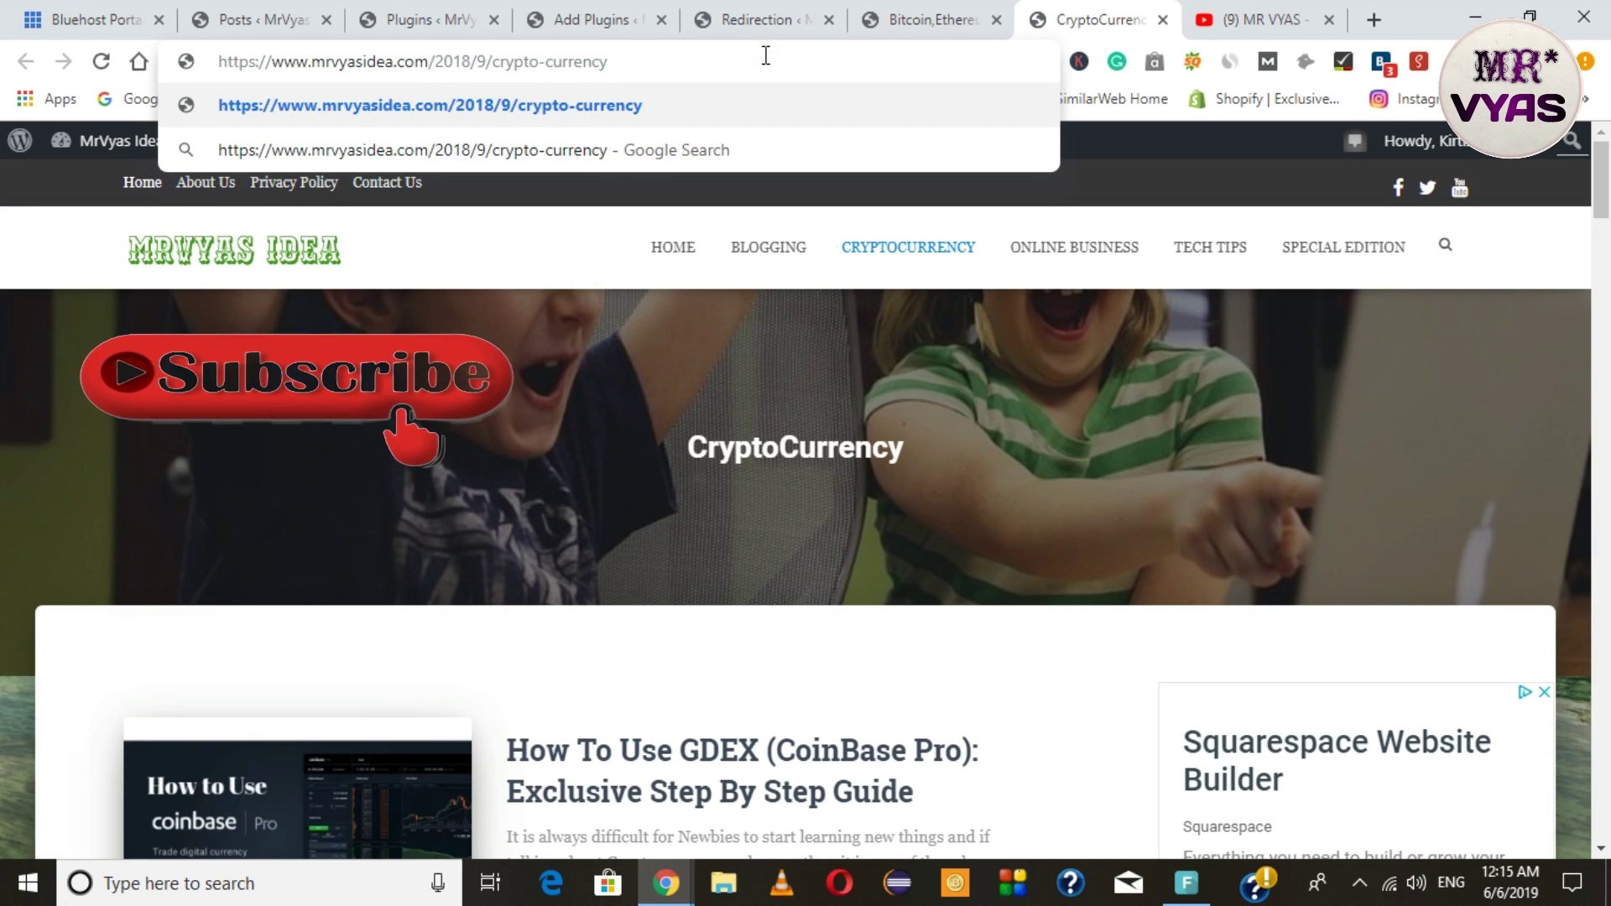
{"action": "type", "text": ".html"}
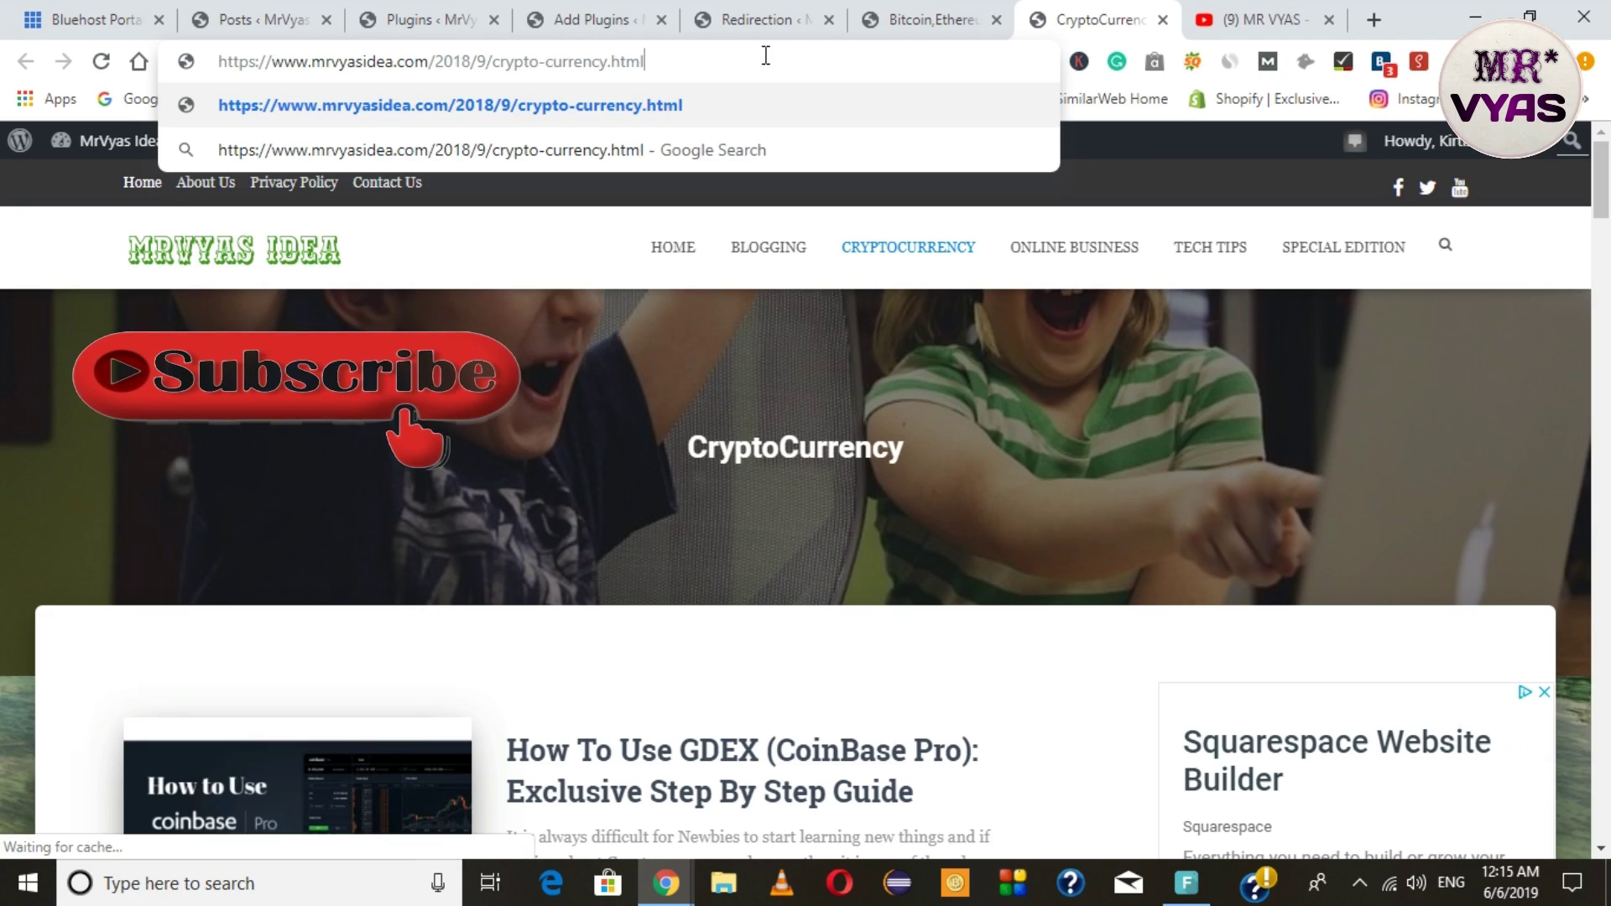
Step: Delete the 2018/9/ date folders so the address reads mrvyasidea.com/crypto-currency.html
{"action": "left_click_drag", "start_coordinate": [493, 63], "coordinate": [433, 64]}
{"action": "key", "text": "BackSpace"}
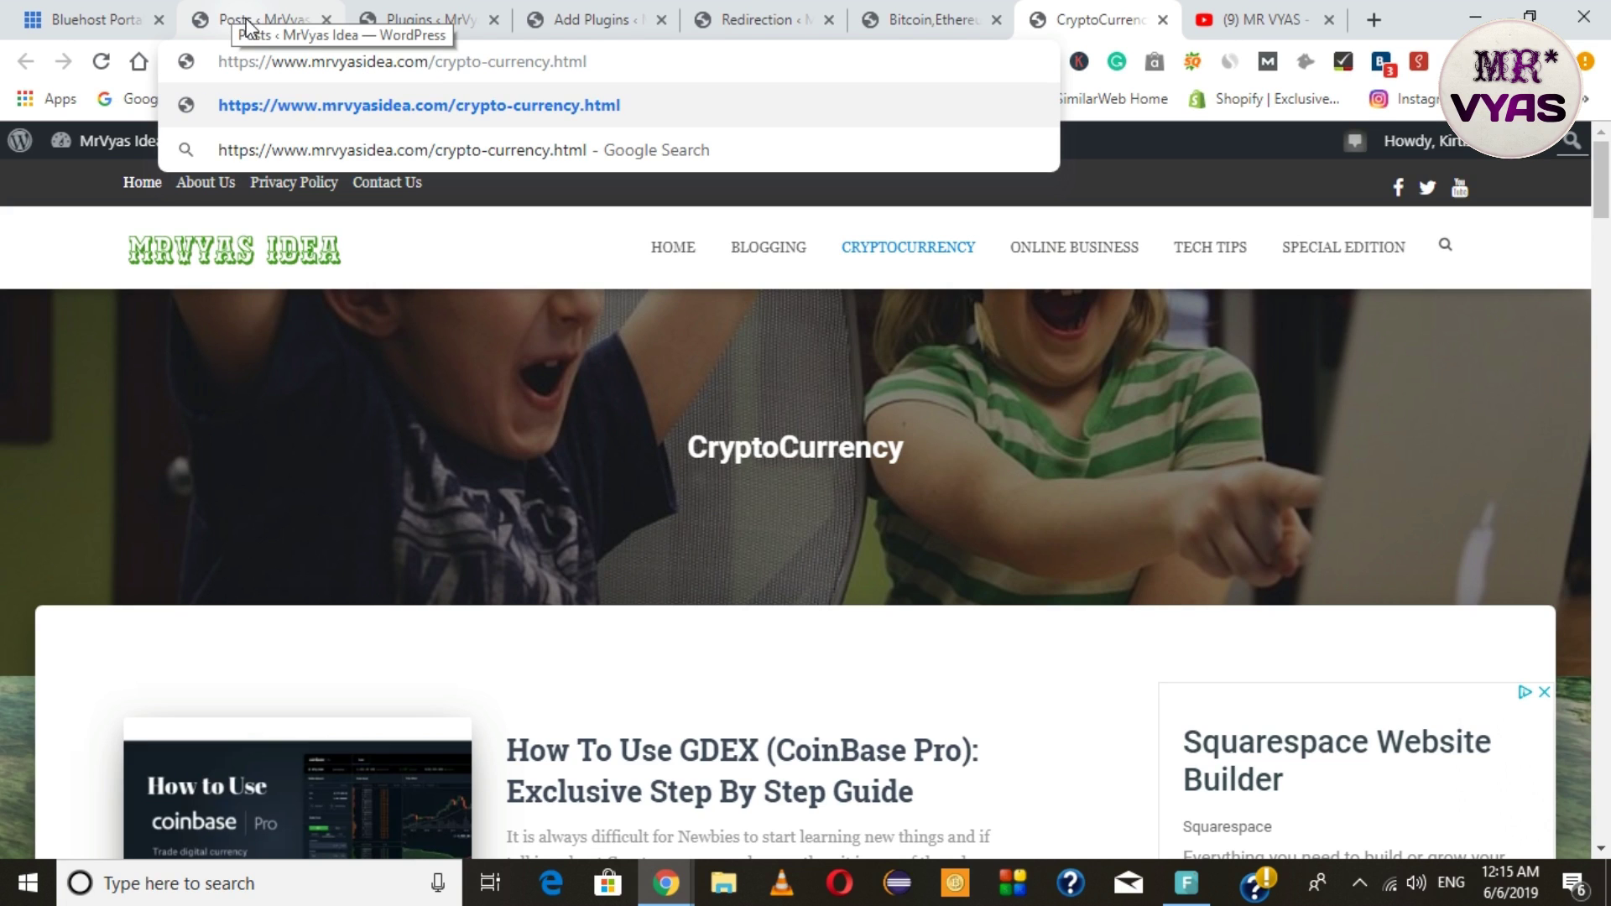
{"action": "left_click", "coordinate": [394, 19]}
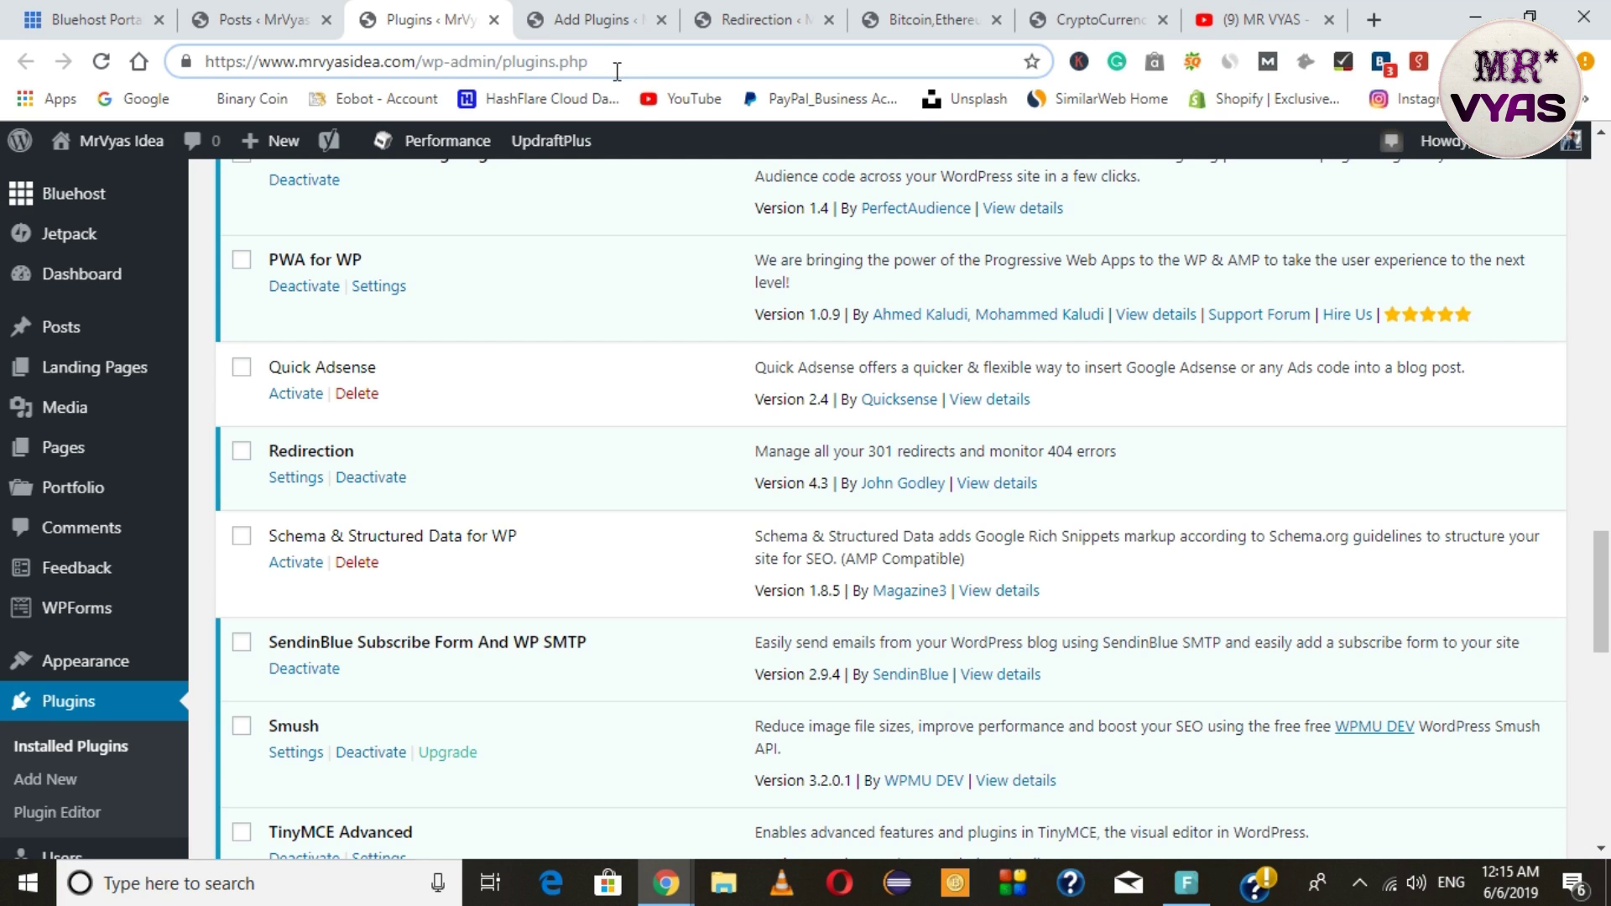
Step: Select the whole Installed Plugins page address
{"action": "key", "text": "ctrl+a"}
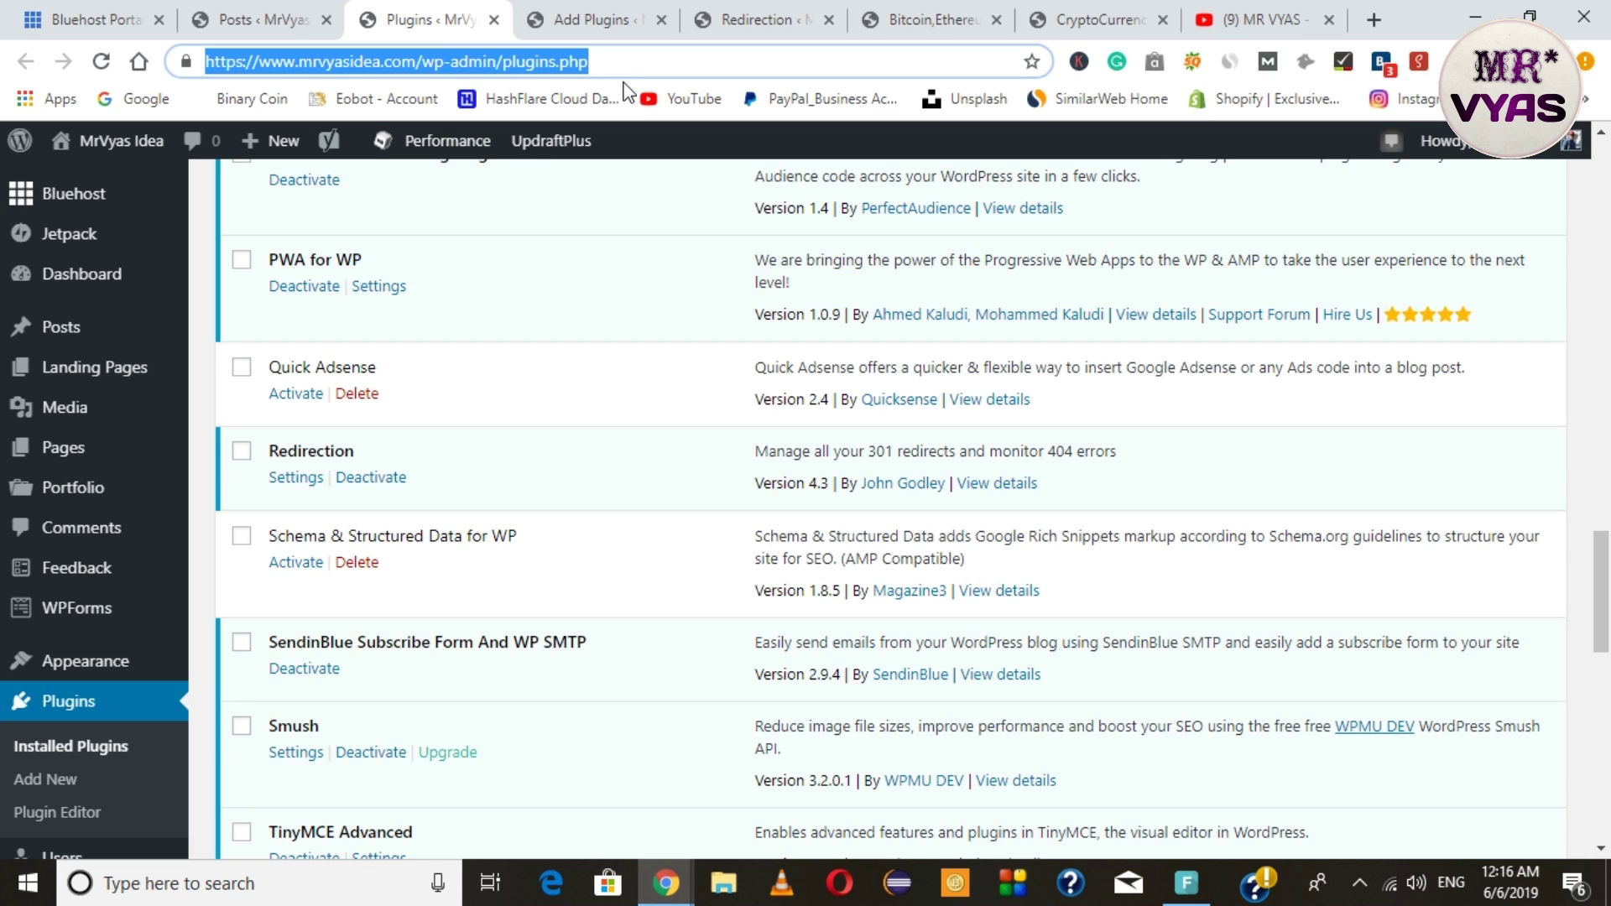
Step: Load the made-up crypto-currency123.html address and see it fall back to the home page
{"action": "left_click", "coordinate": [1087, 20]}
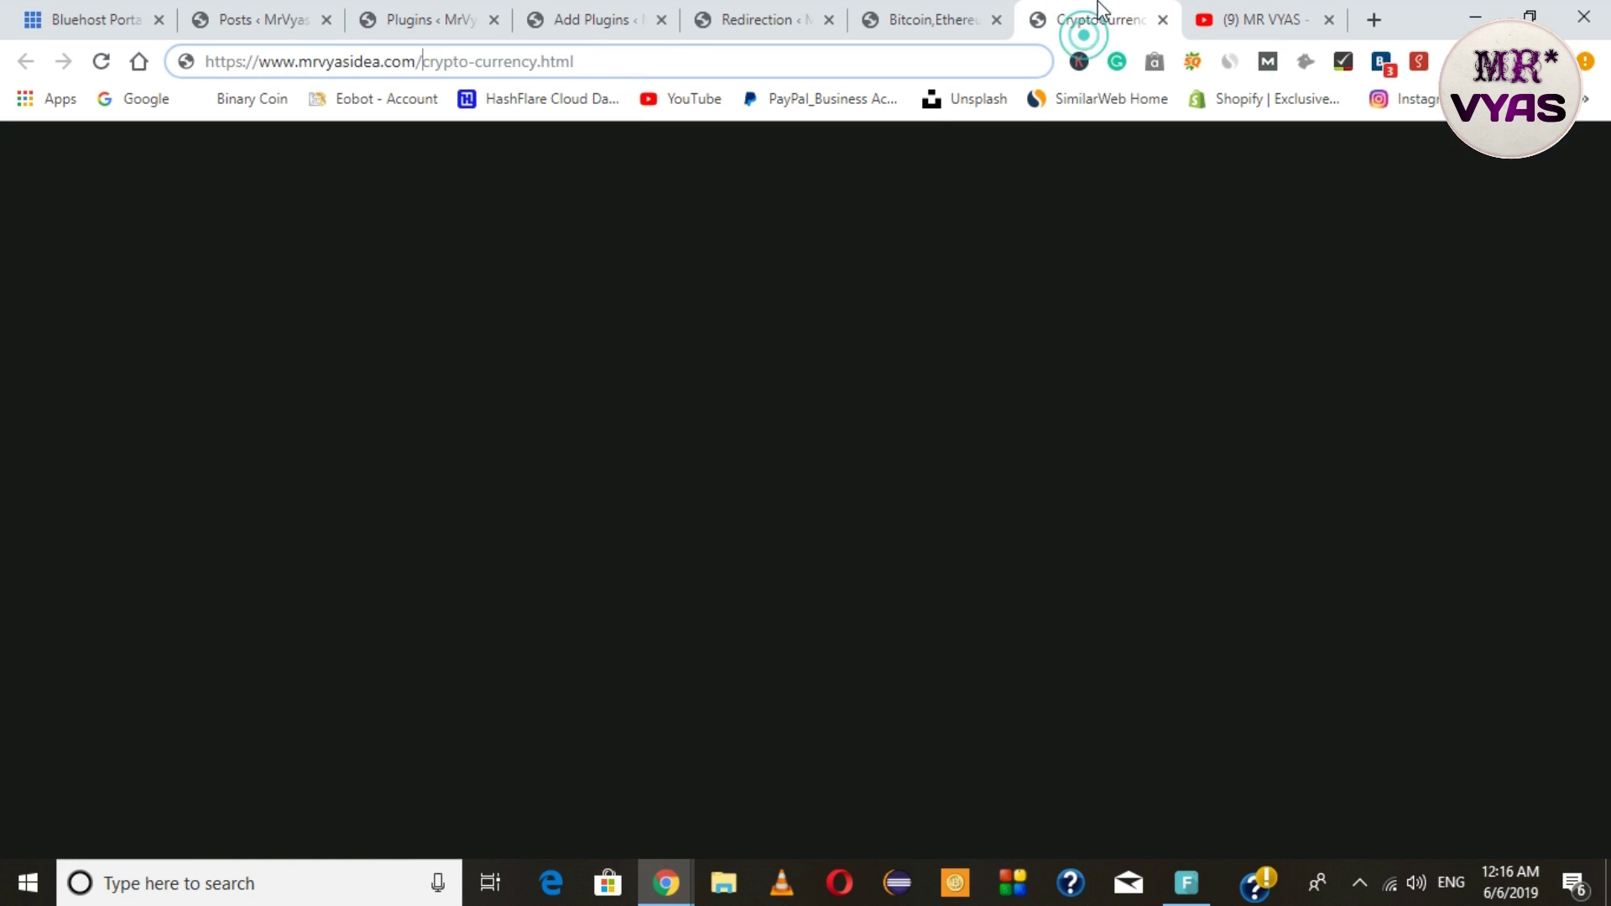
{"action": "left_click", "coordinate": [537, 60]}
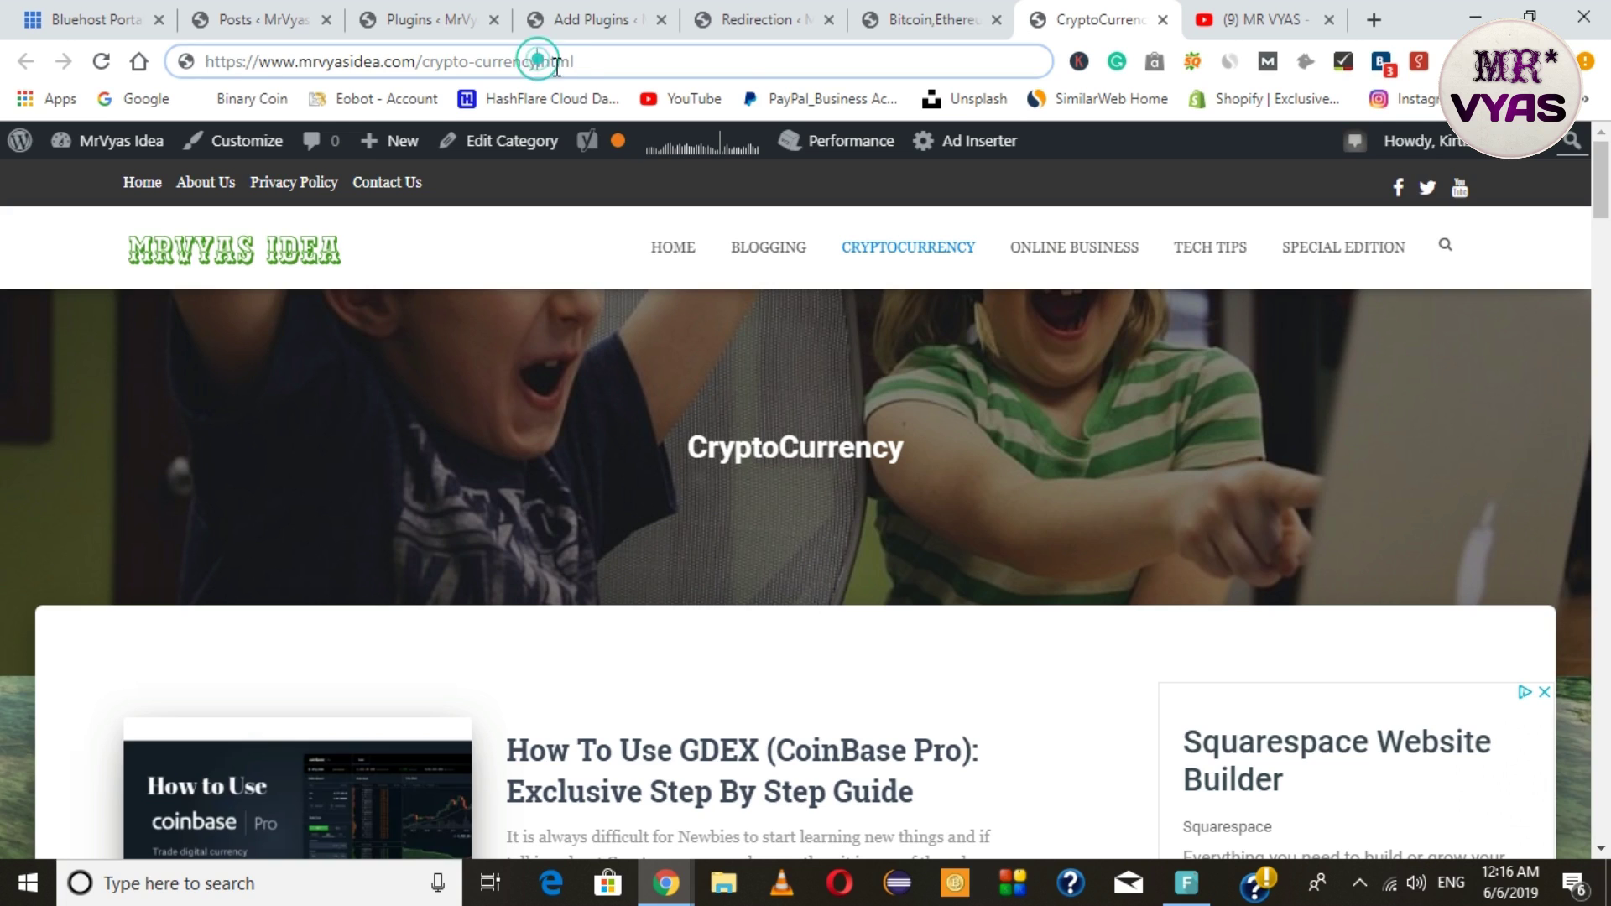
{"action": "type", "text": "123"}
{"action": "key", "text": "Return"}
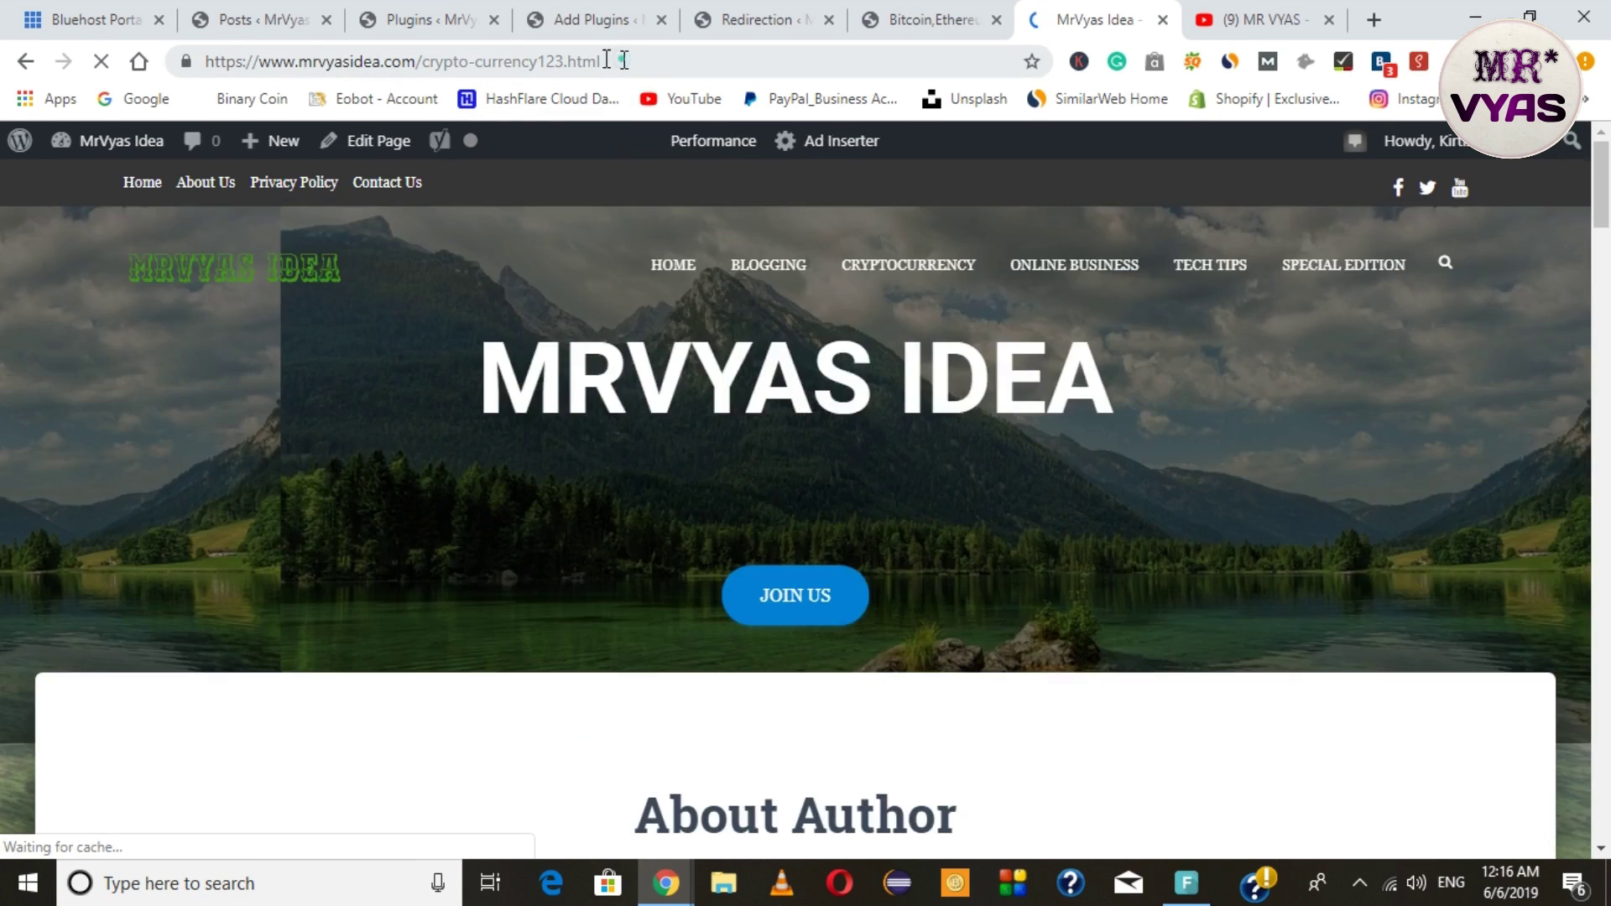
{"action": "left_click", "coordinate": [605, 60]}
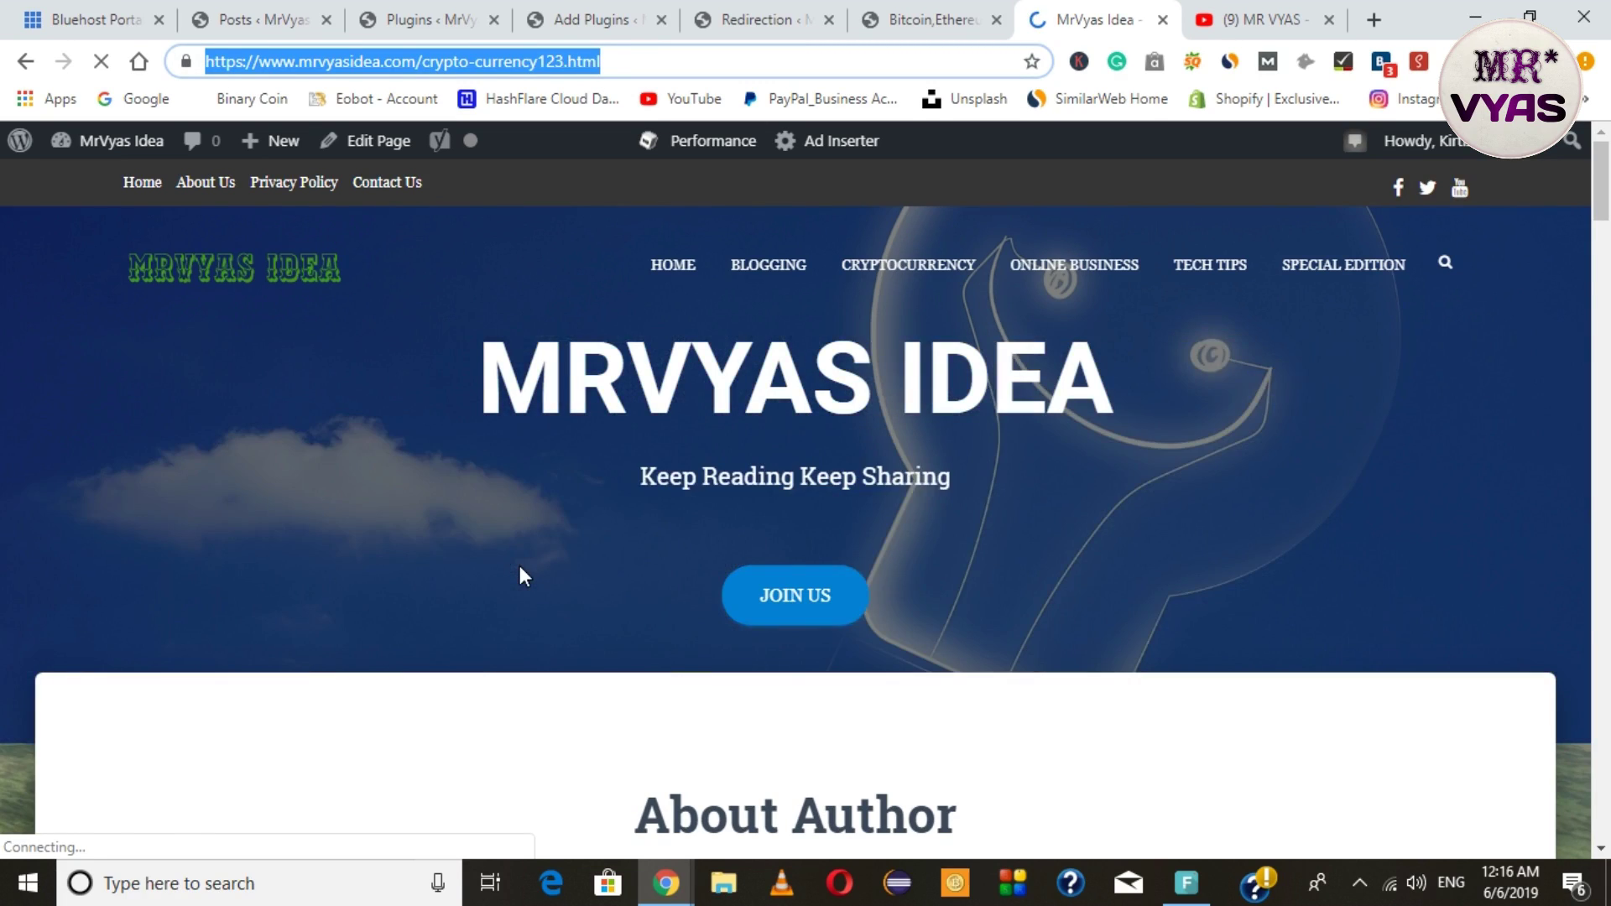
{"action": "scroll", "coordinate": [522, 579], "scroll_direction": "down", "scroll_amount": 8}
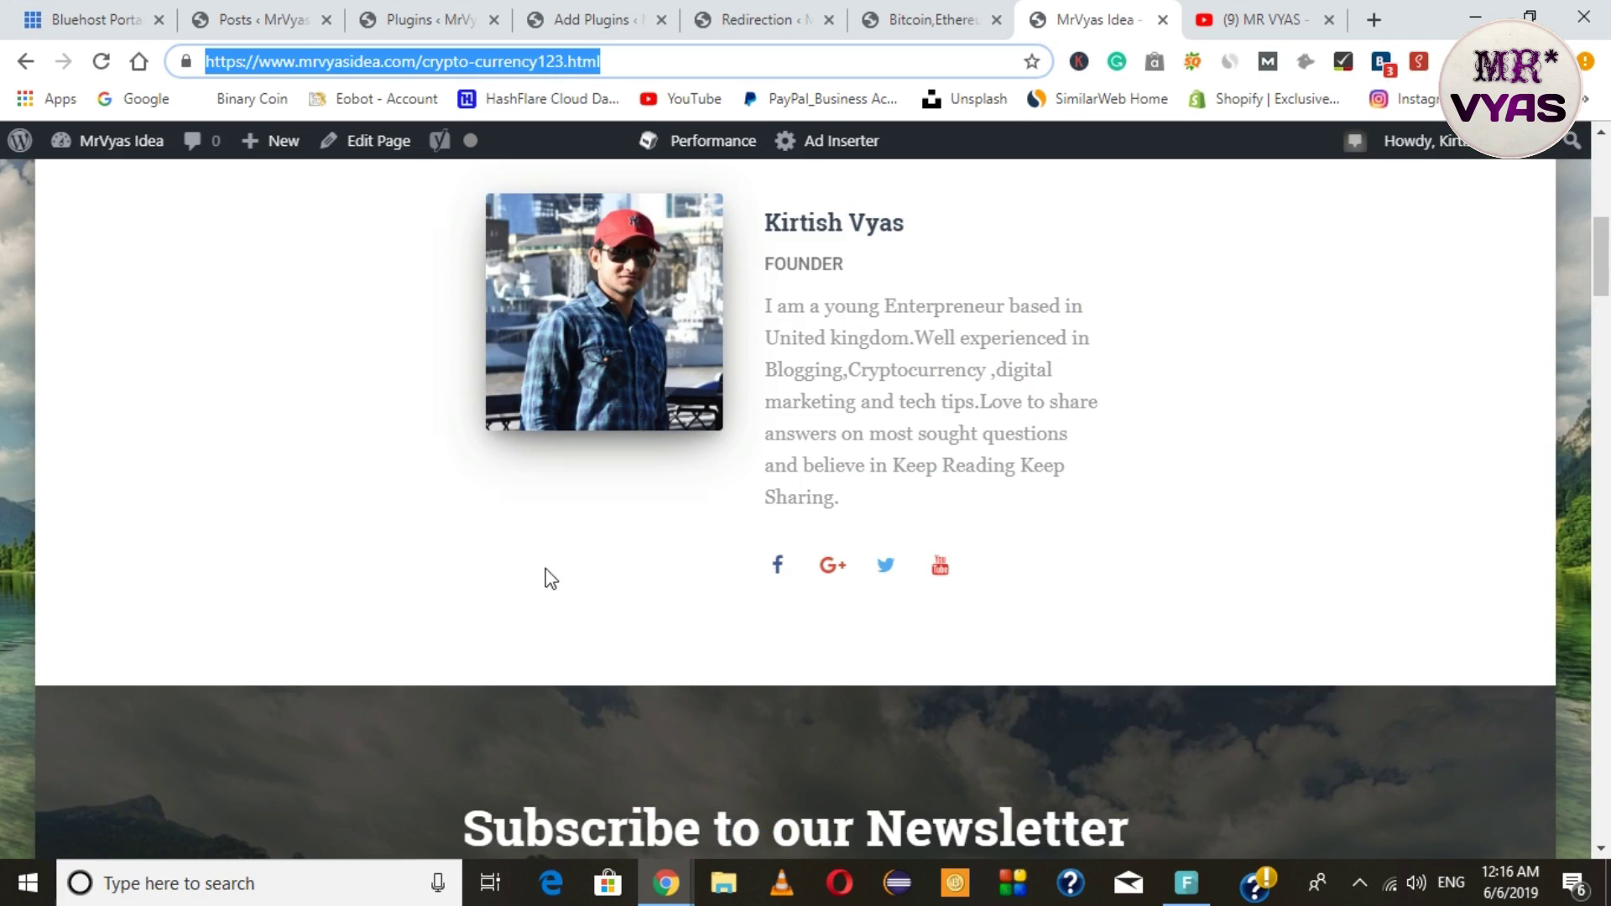
Step: Remove coinbase-to from the Bitcoin post's URL and load transfer-from--bittrex.html
{"action": "left_click", "coordinate": [895, 19]}
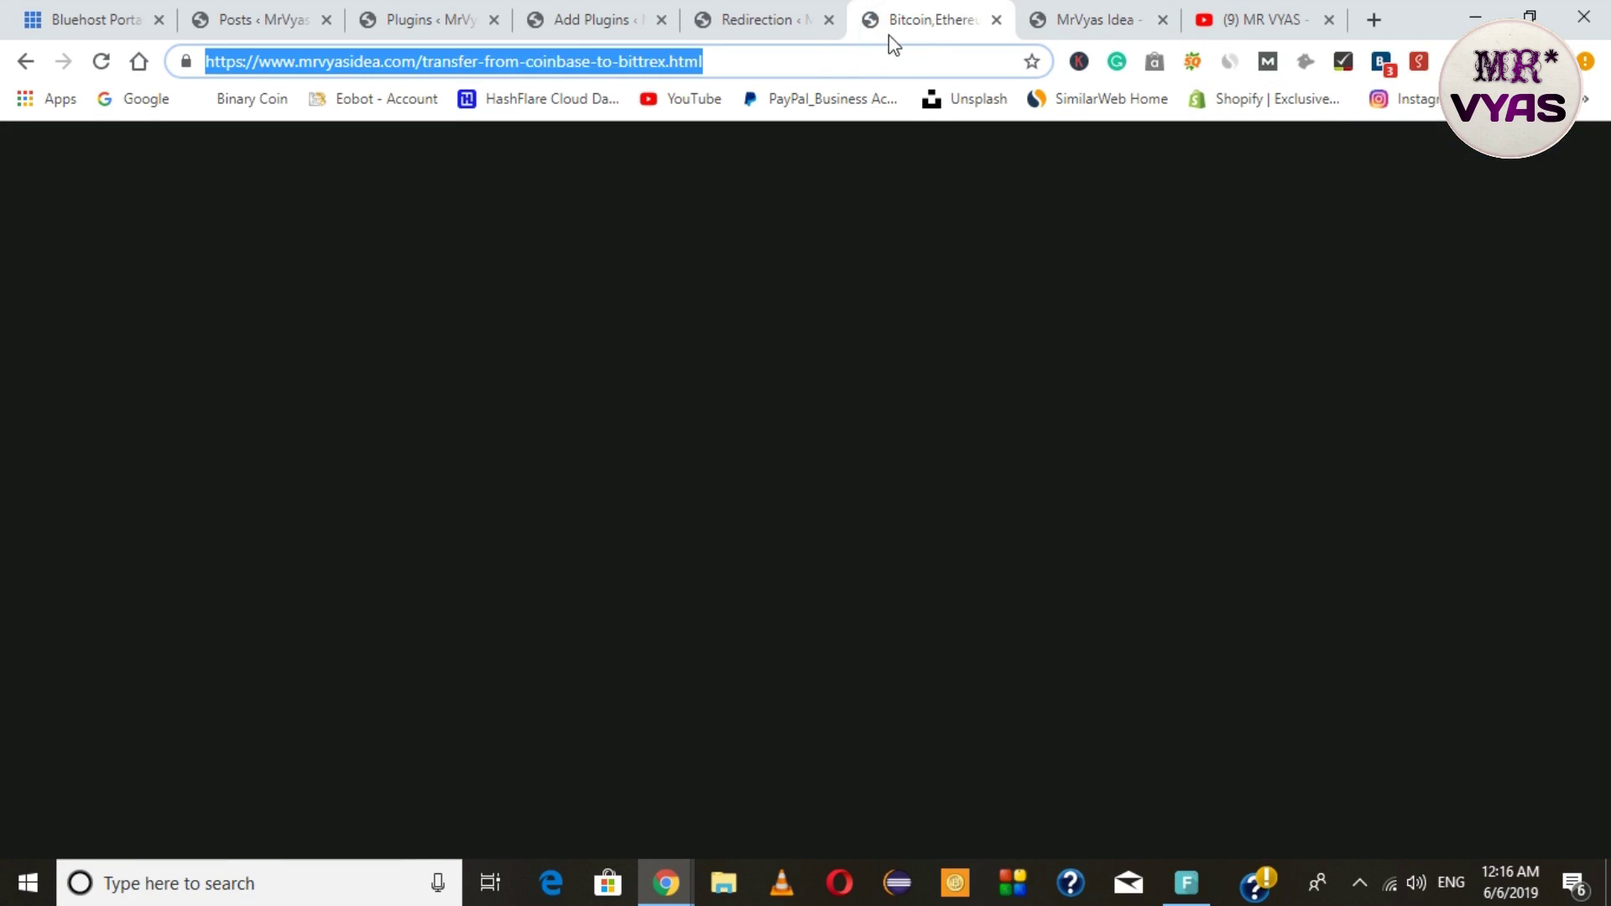
{"action": "left_click", "coordinate": [666, 61]}
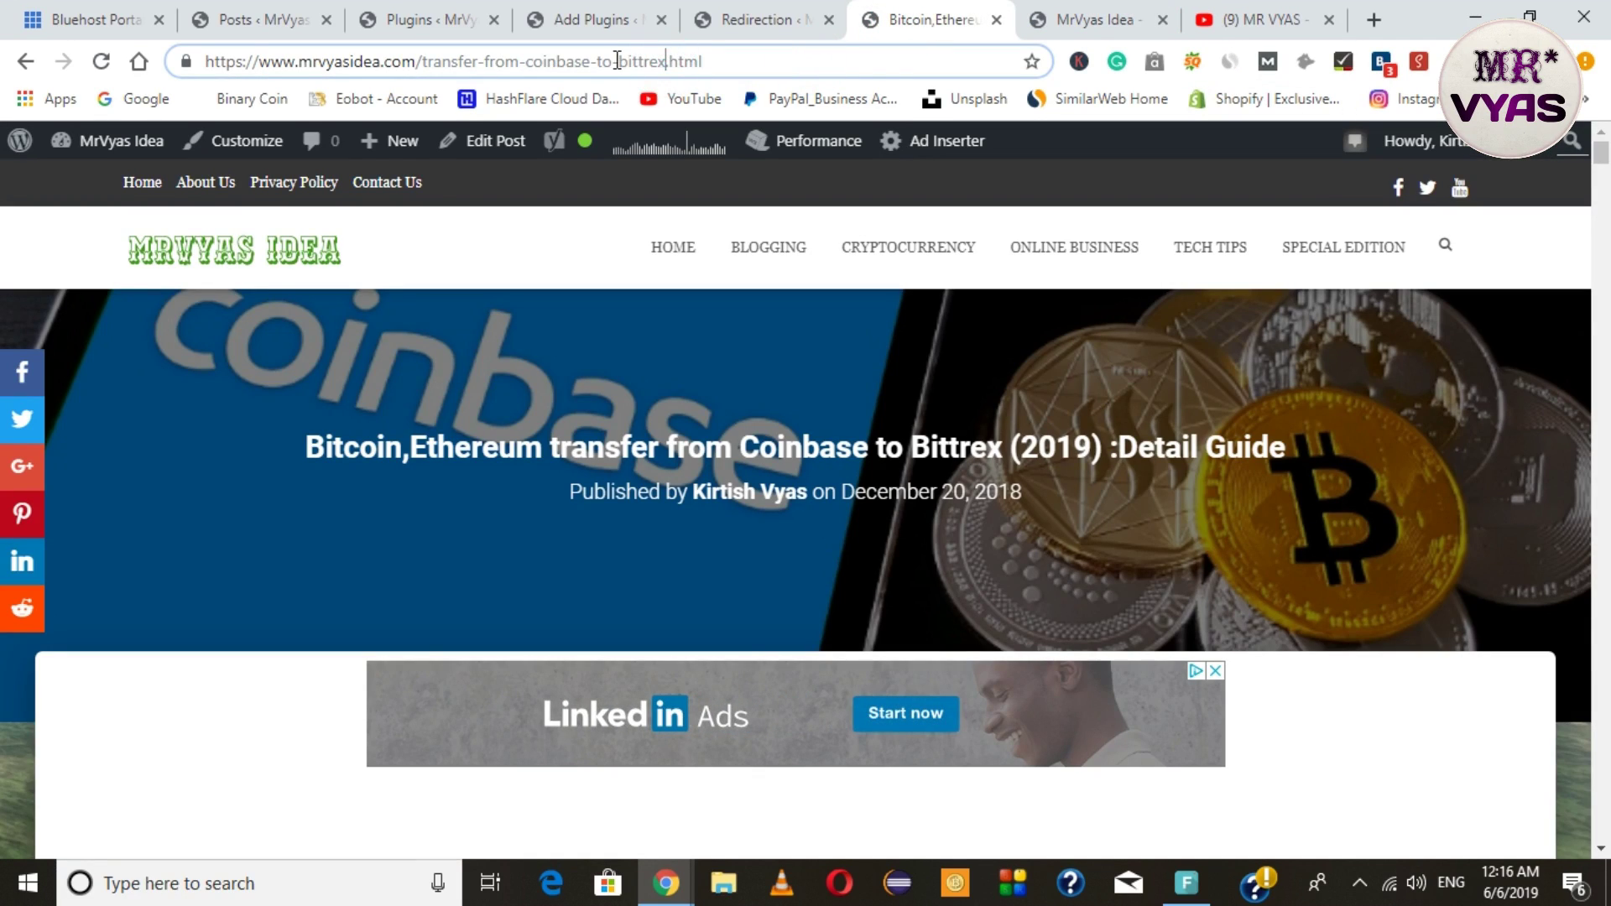
{"action": "left_click_drag", "start_coordinate": [616, 63], "coordinate": [526, 57]}
{"action": "key", "text": "BackSpace"}
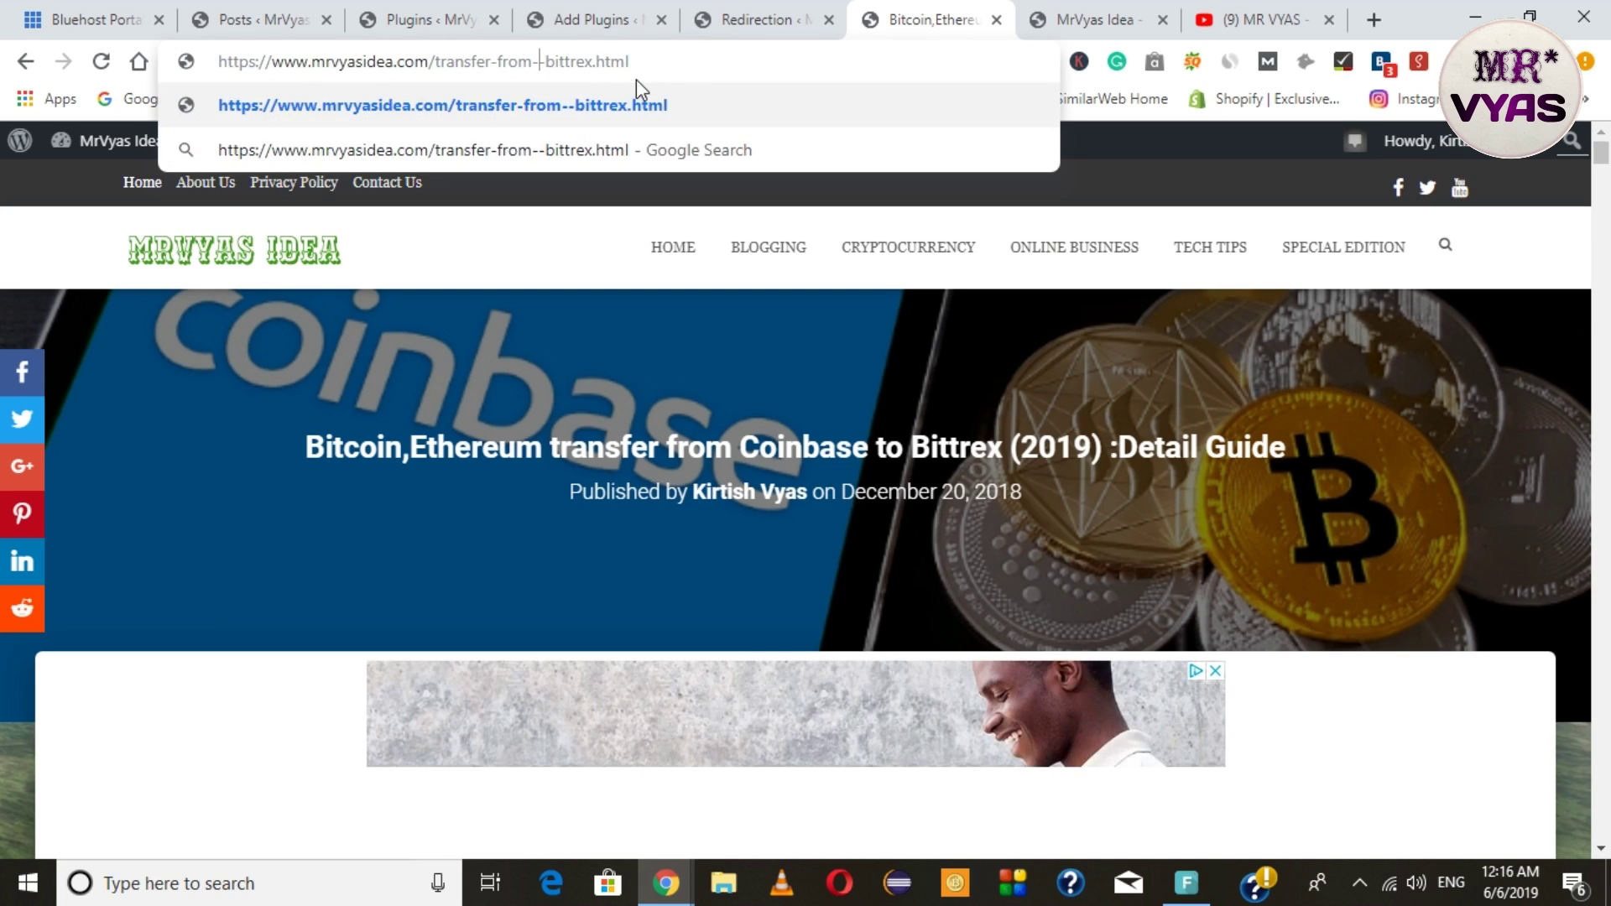
{"action": "key", "text": "Return"}
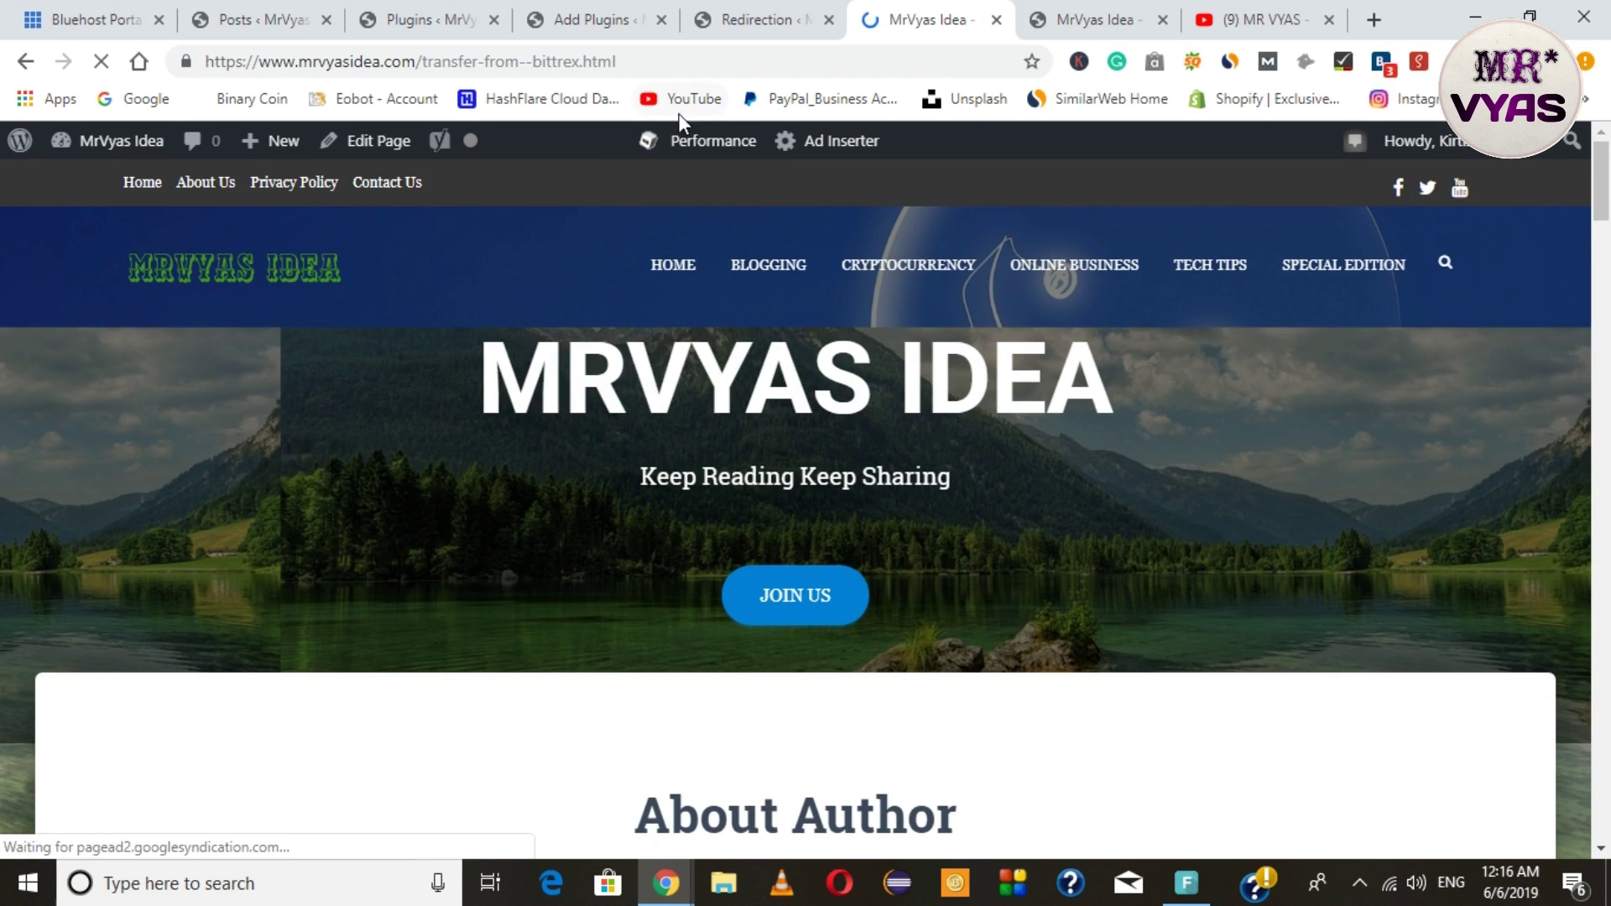
{"action": "scroll", "coordinate": [1144, 578], "scroll_direction": "down", "scroll_amount": 5}
{"action": "scroll", "coordinate": [1145, 577], "scroll_direction": "down", "scroll_amount": 4}
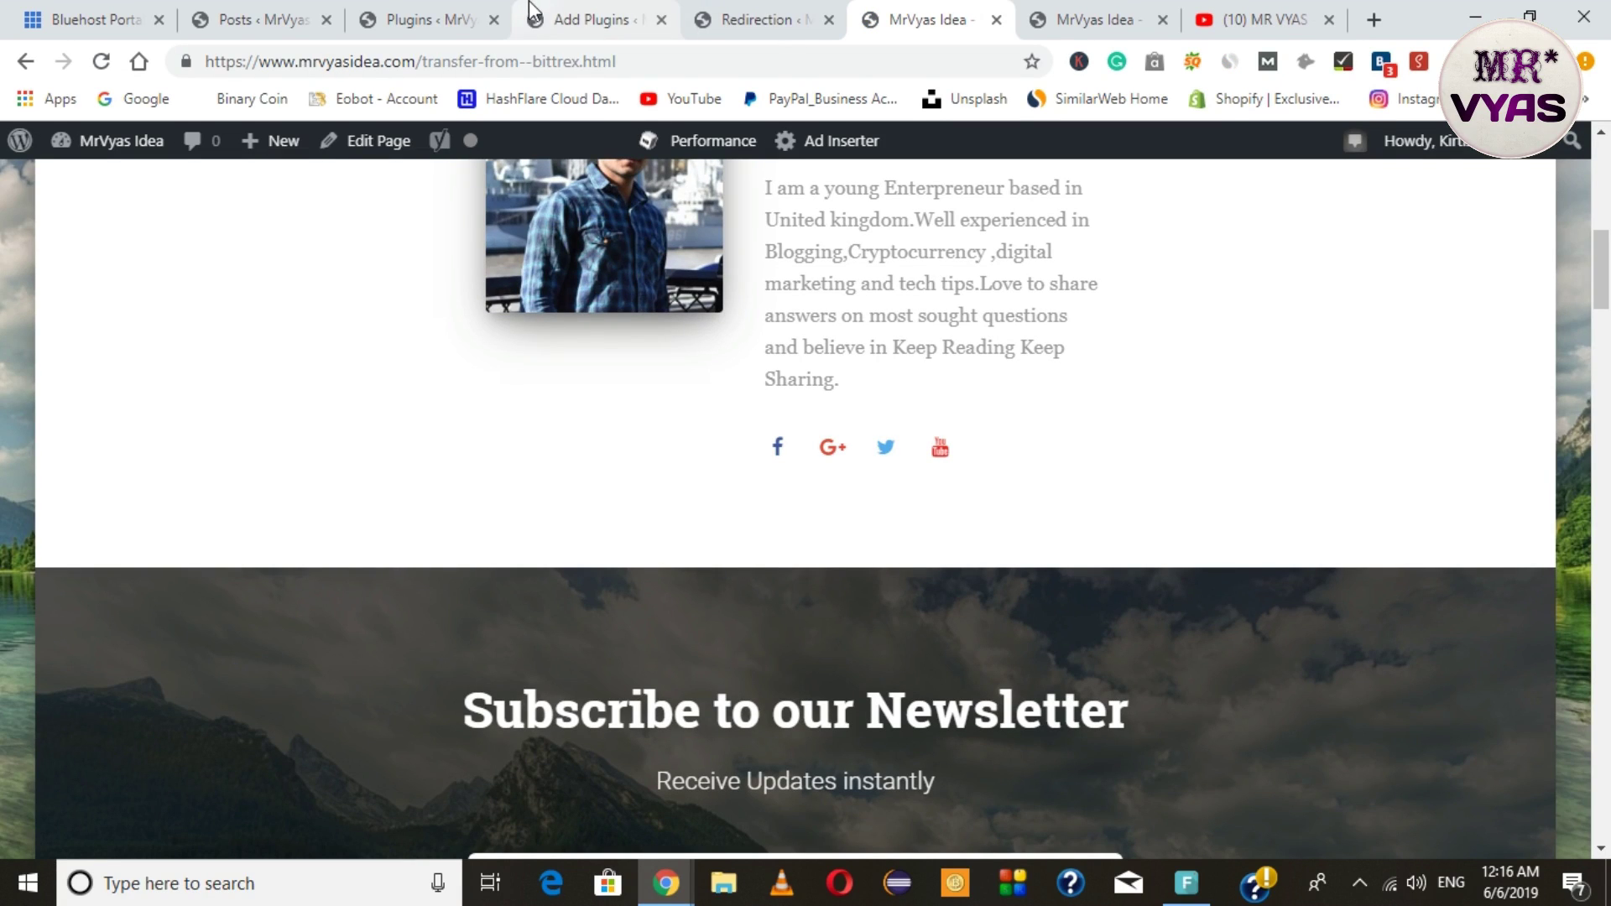
{"action": "scroll", "coordinate": [1343, 781], "scroll_direction": "down", "scroll_amount": 5}
{"action": "left_click", "coordinate": [1432, 806]}
{"action": "left_click", "coordinate": [262, 15]}
Step: Open the Redirection plugin's More Details from the 'redirect' search results in a new tab
{"action": "left_click", "coordinate": [582, 21]}
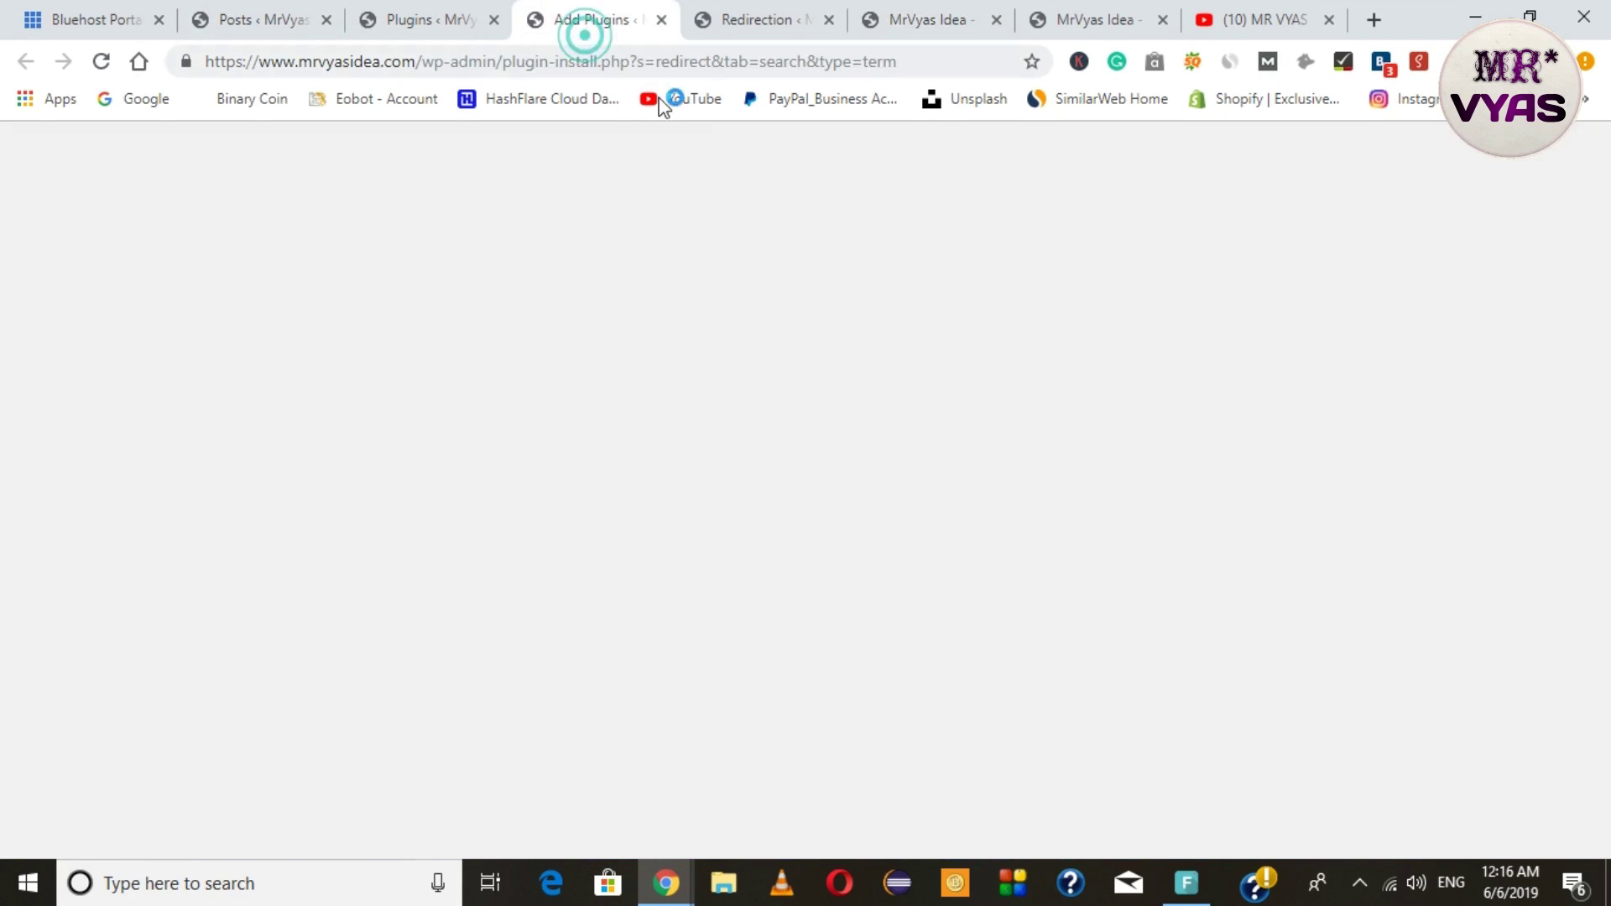
{"action": "left_click", "coordinate": [1359, 267]}
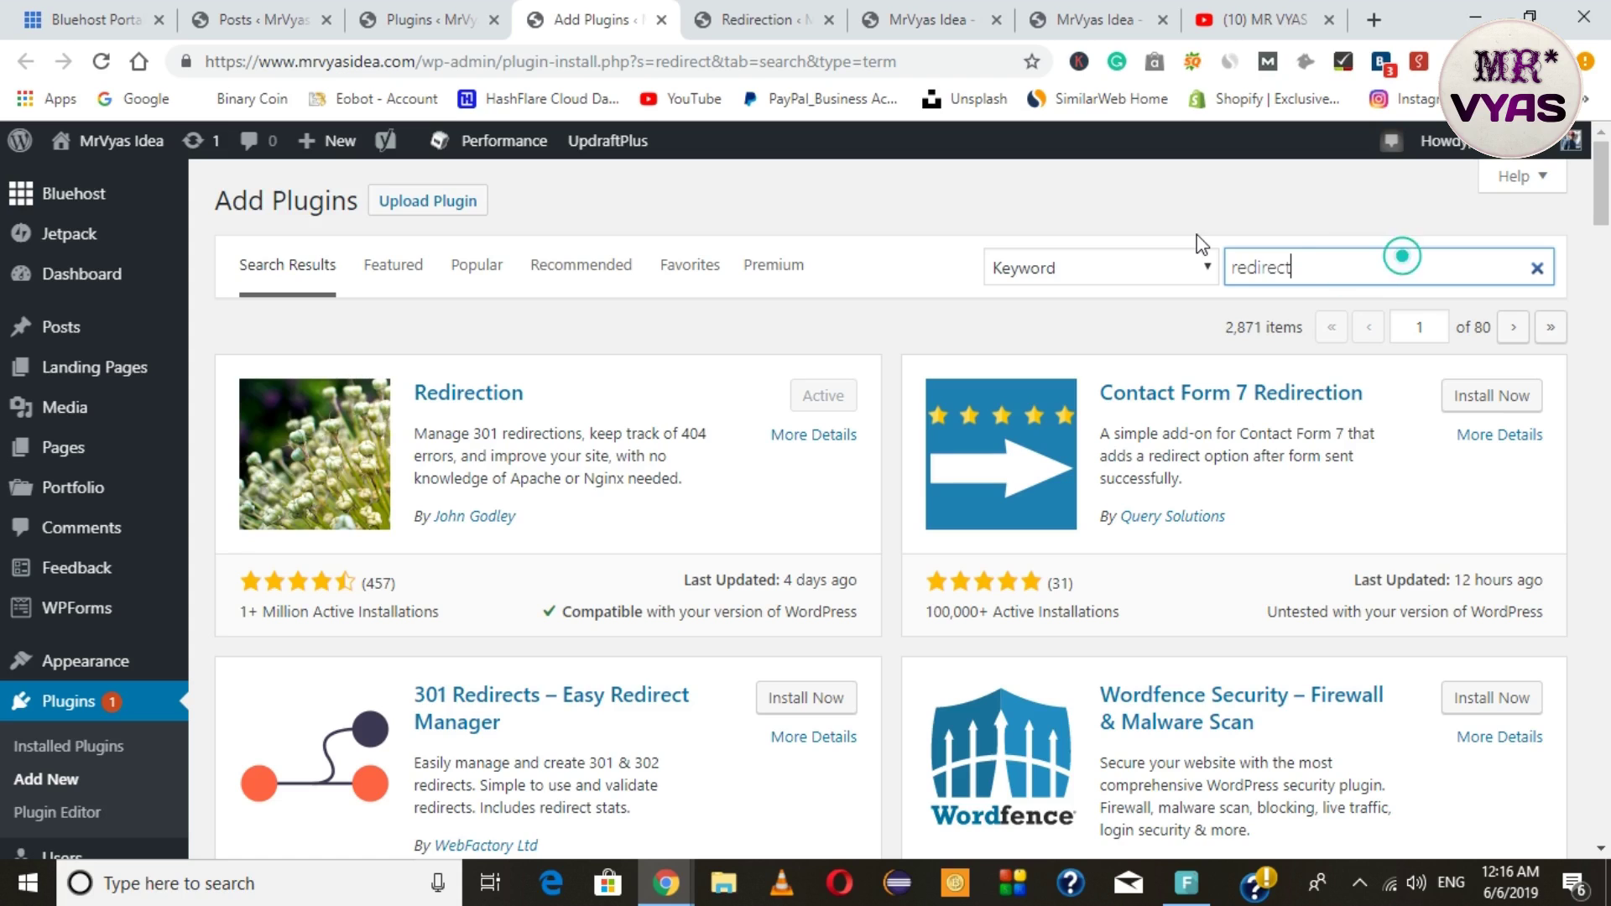
{"action": "key", "text": "ctrl+a"}
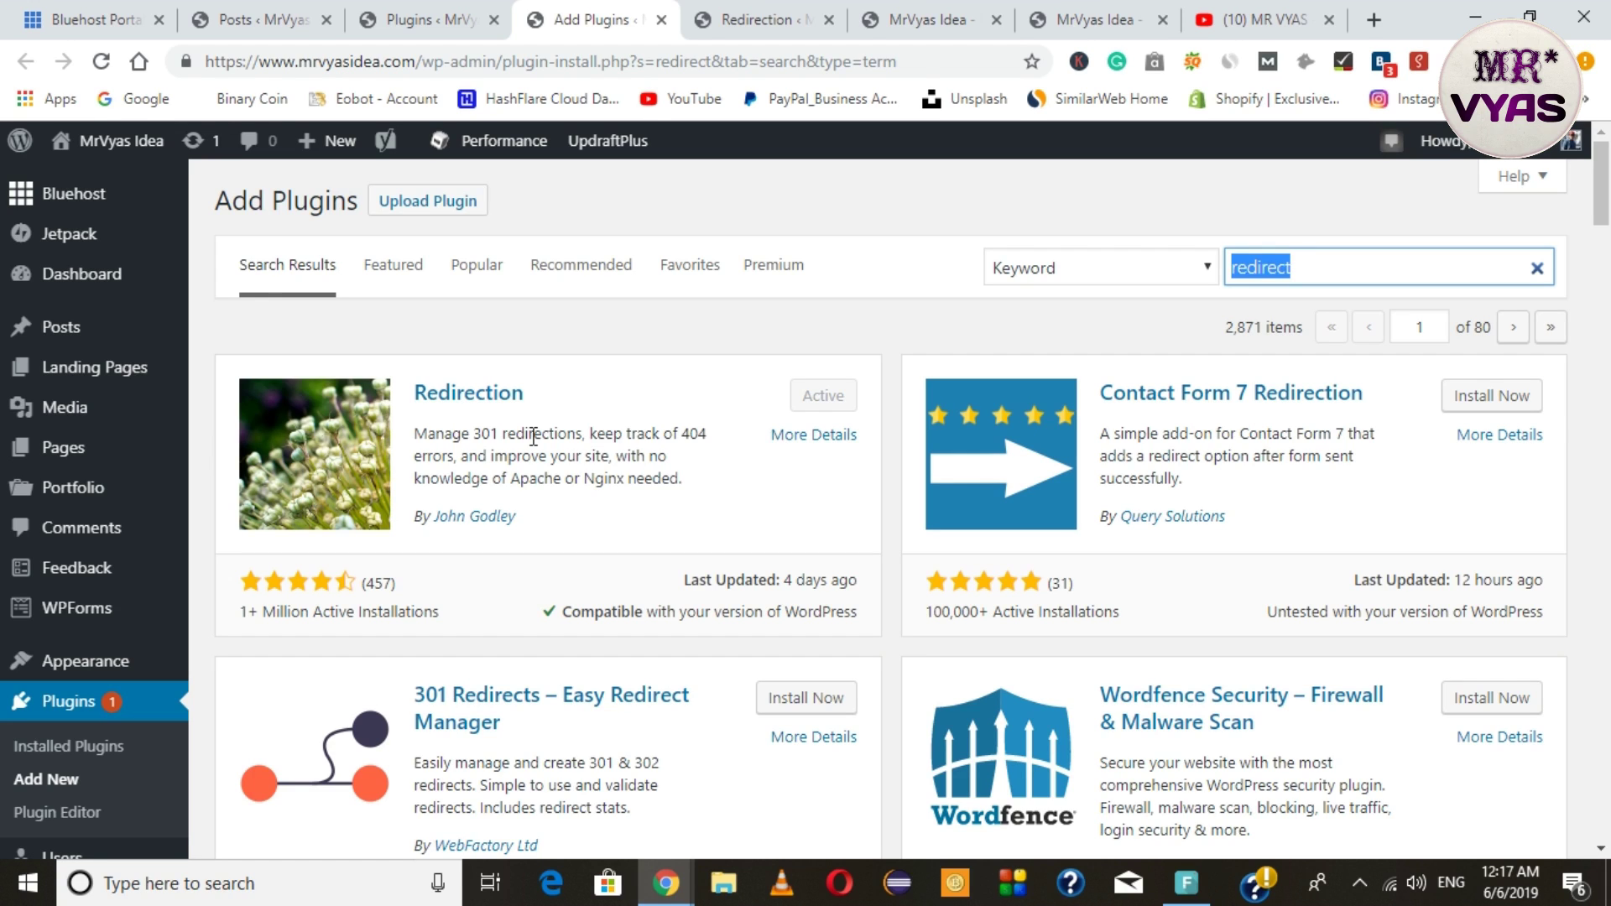
{"action": "right_click", "coordinate": [819, 444]}
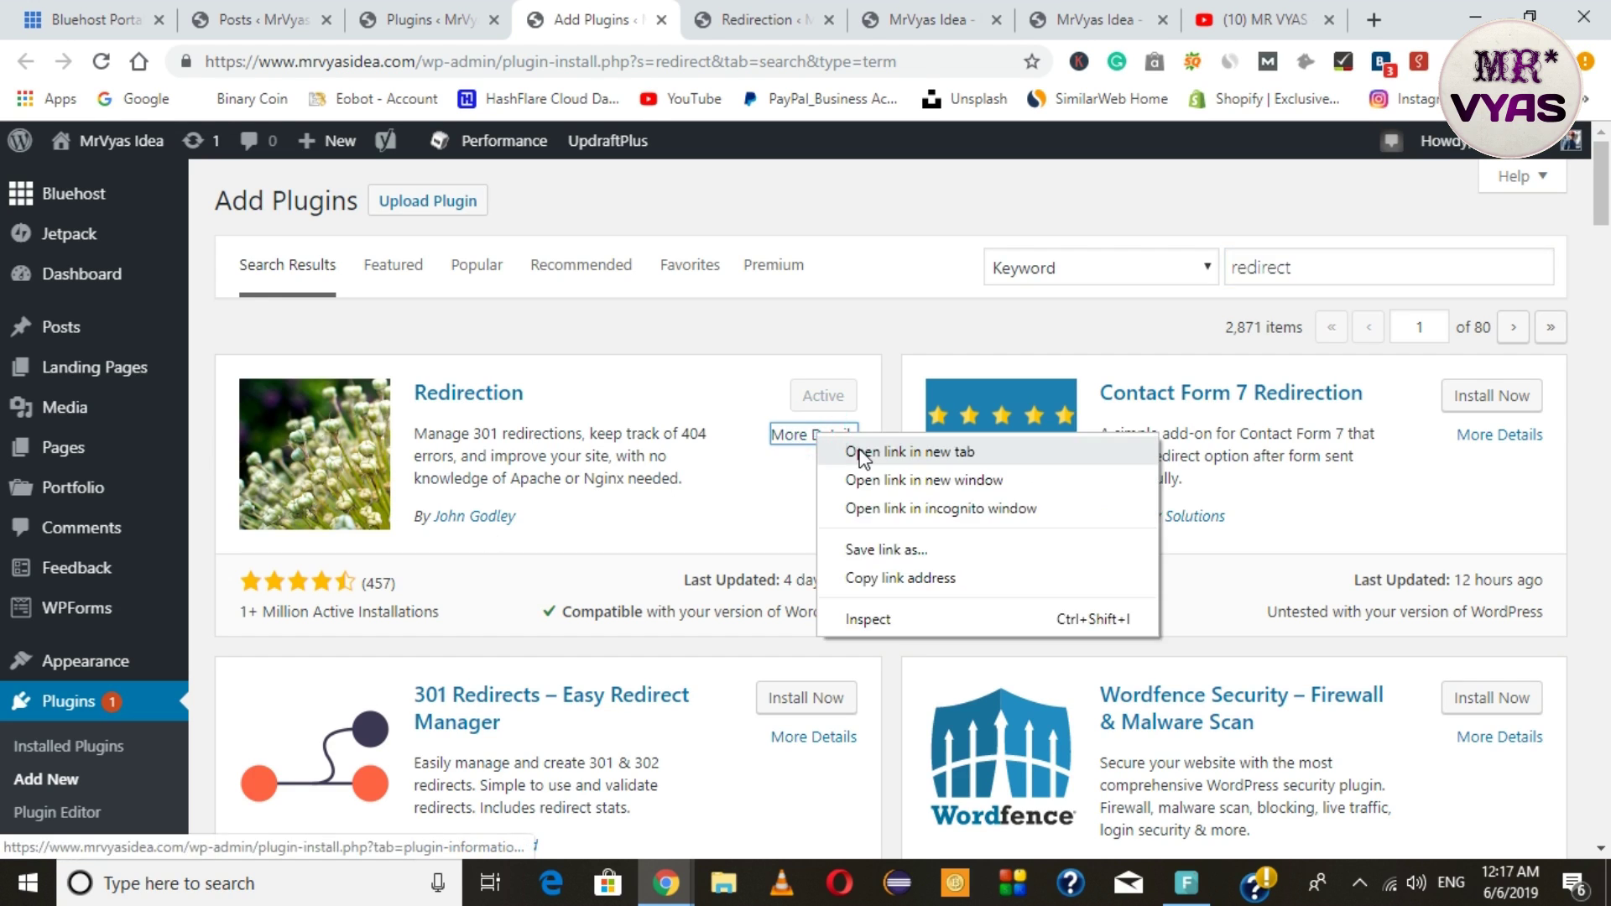
{"action": "left_click", "coordinate": [890, 451]}
Step: Read the Redirection details page, then return to the search results and installed plugins
{"action": "left_click", "coordinate": [673, 23]}
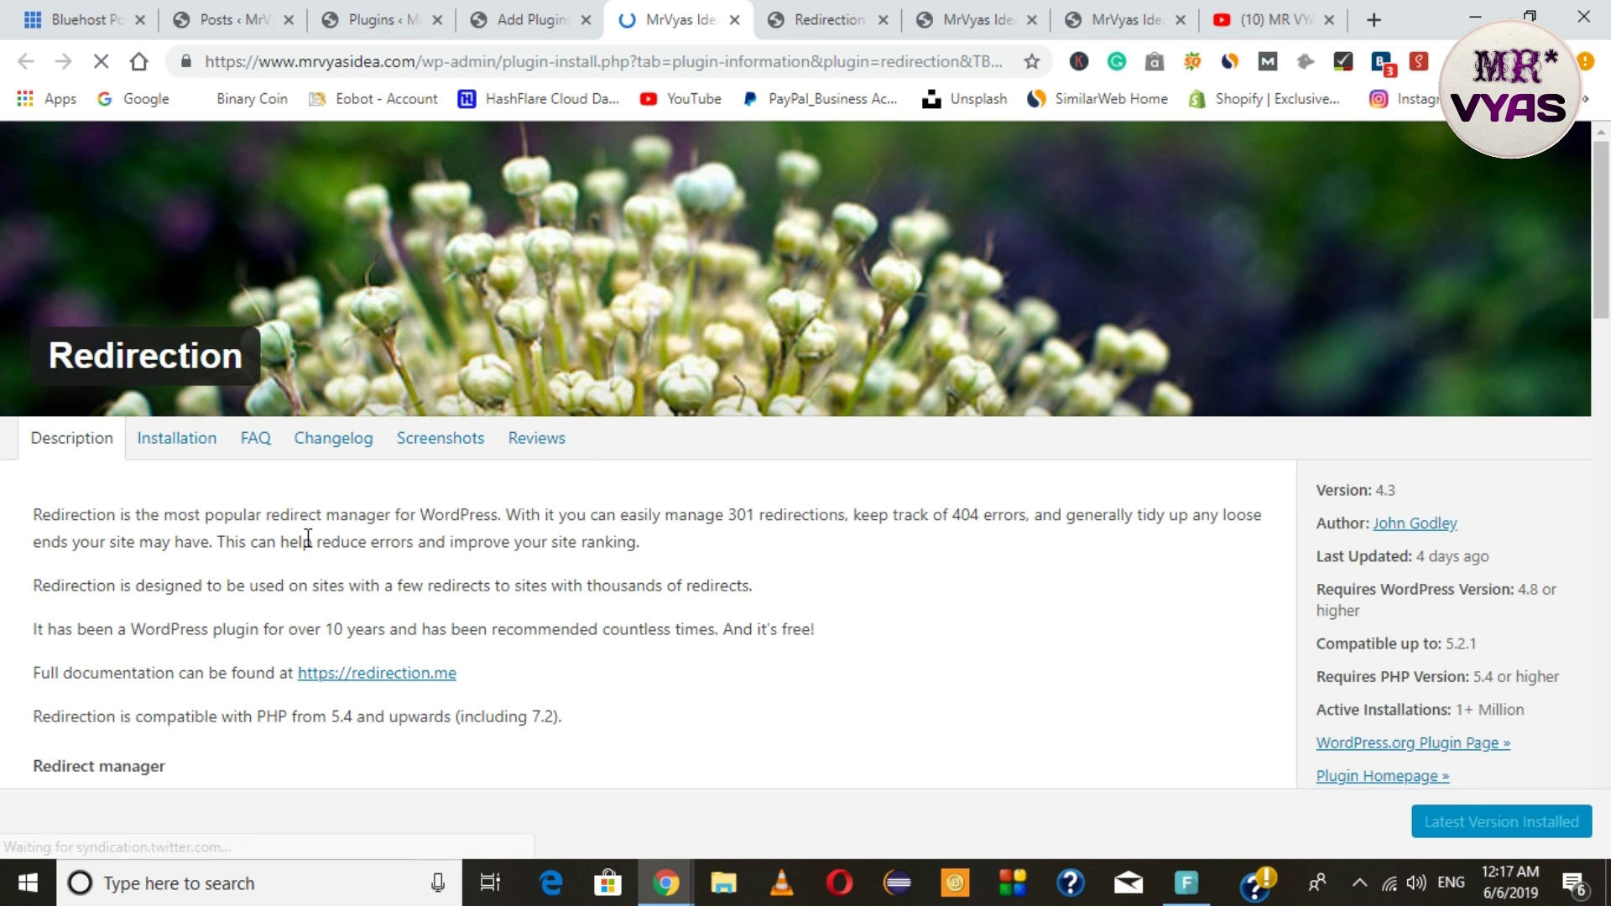
{"action": "scroll", "coordinate": [308, 538], "scroll_direction": "down", "scroll_amount": 1}
{"action": "scroll", "coordinate": [308, 538], "scroll_direction": "down", "scroll_amount": 10}
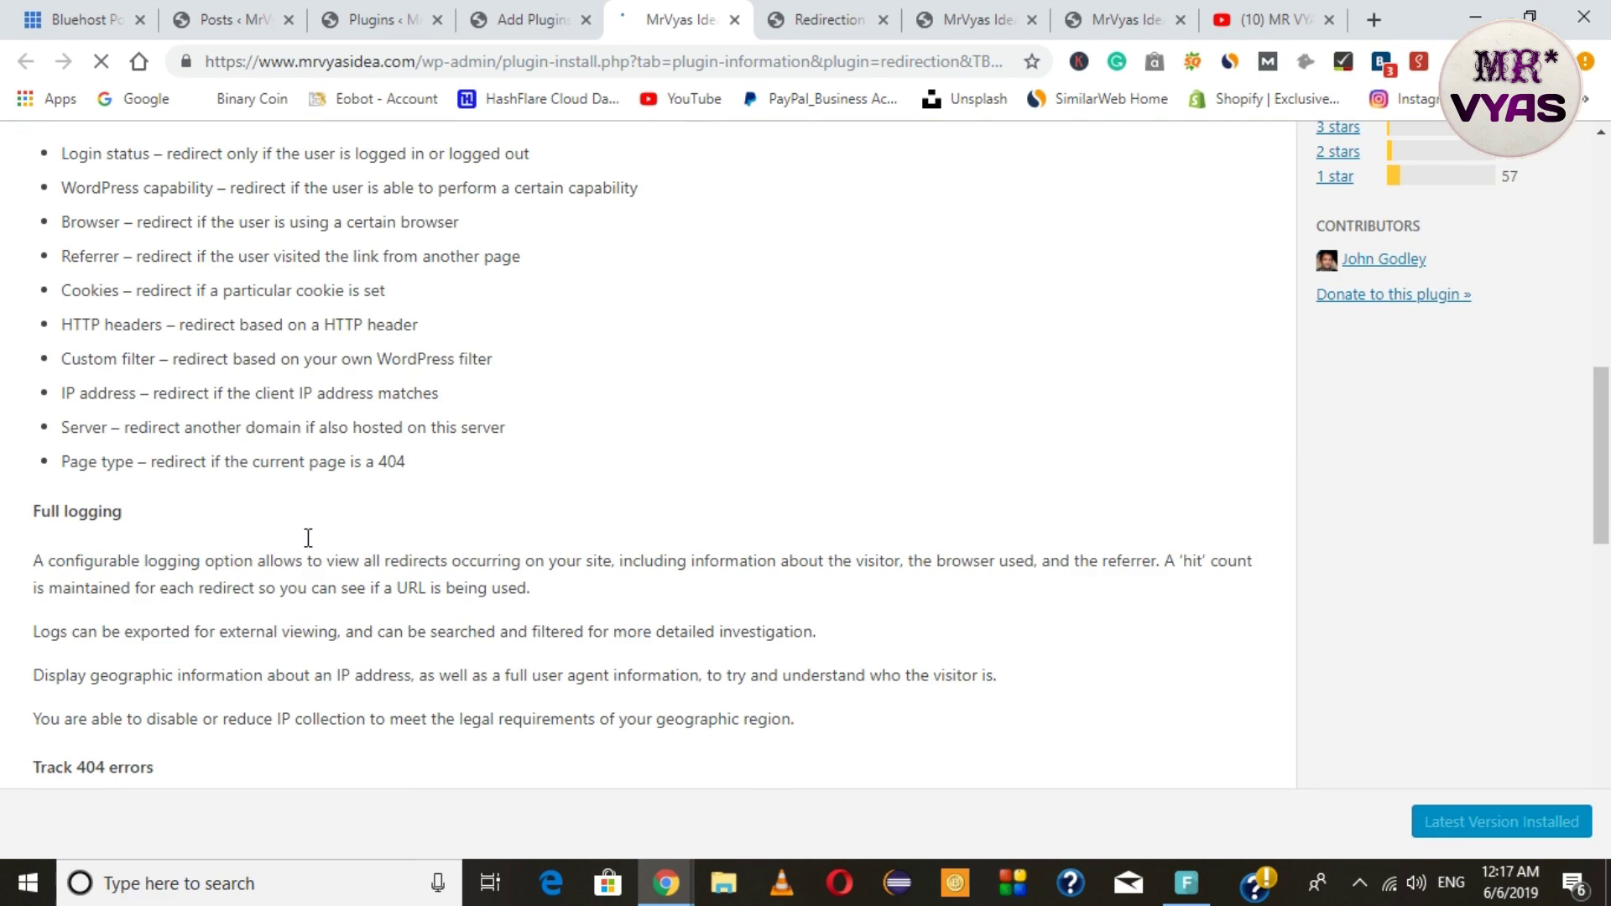
{"action": "scroll", "coordinate": [304, 538], "scroll_direction": "up", "scroll_amount": 4}
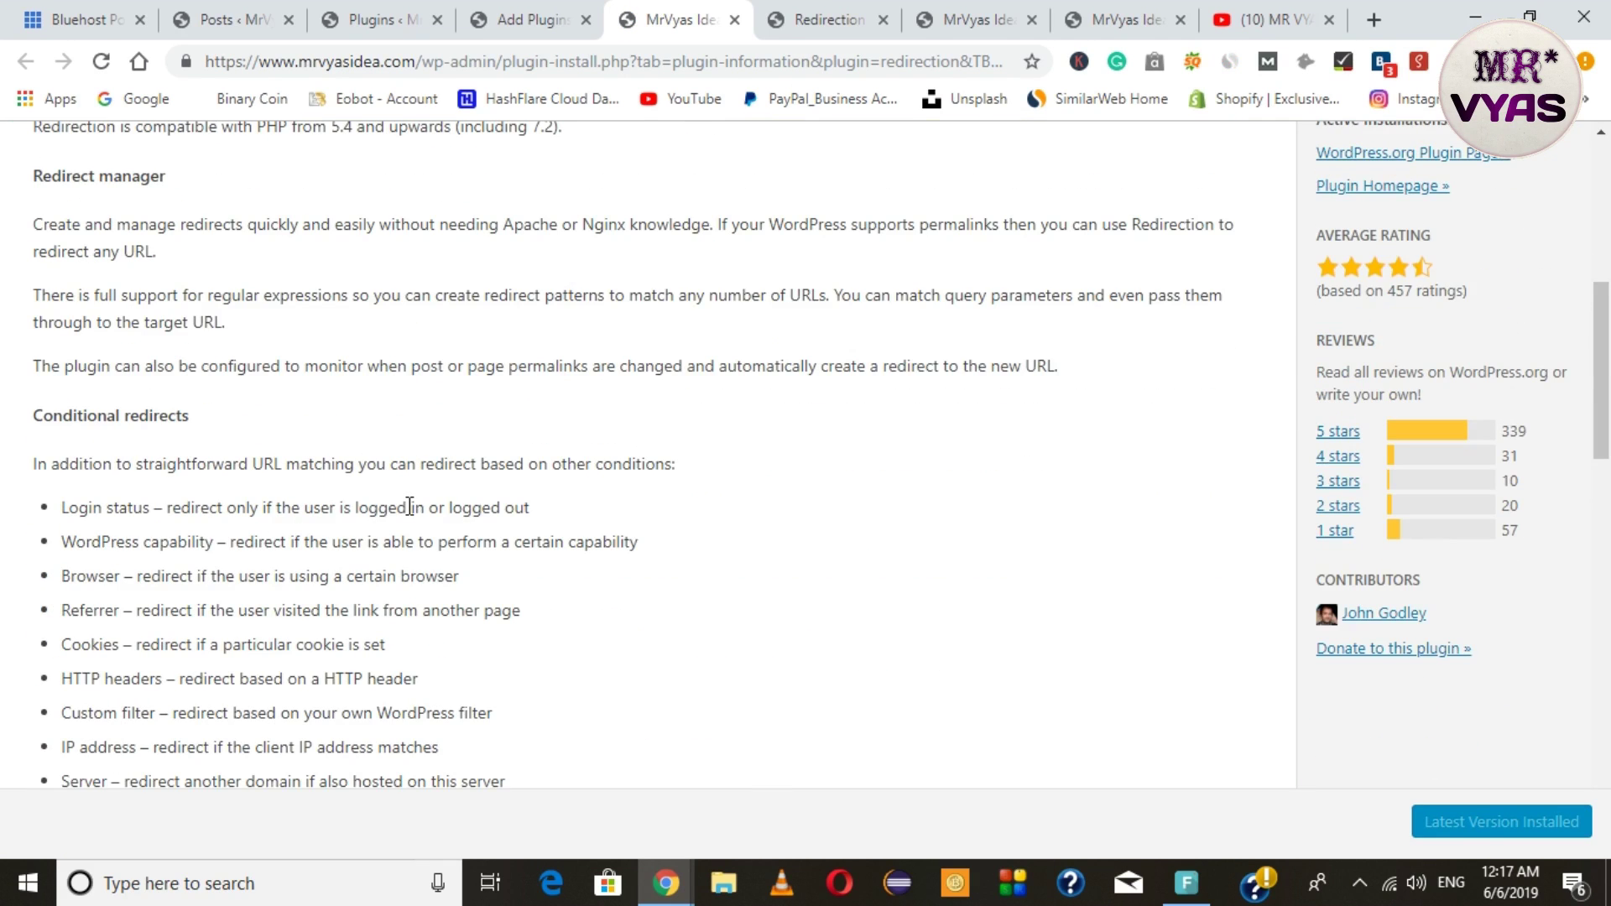
{"action": "left_click", "coordinate": [493, 20]}
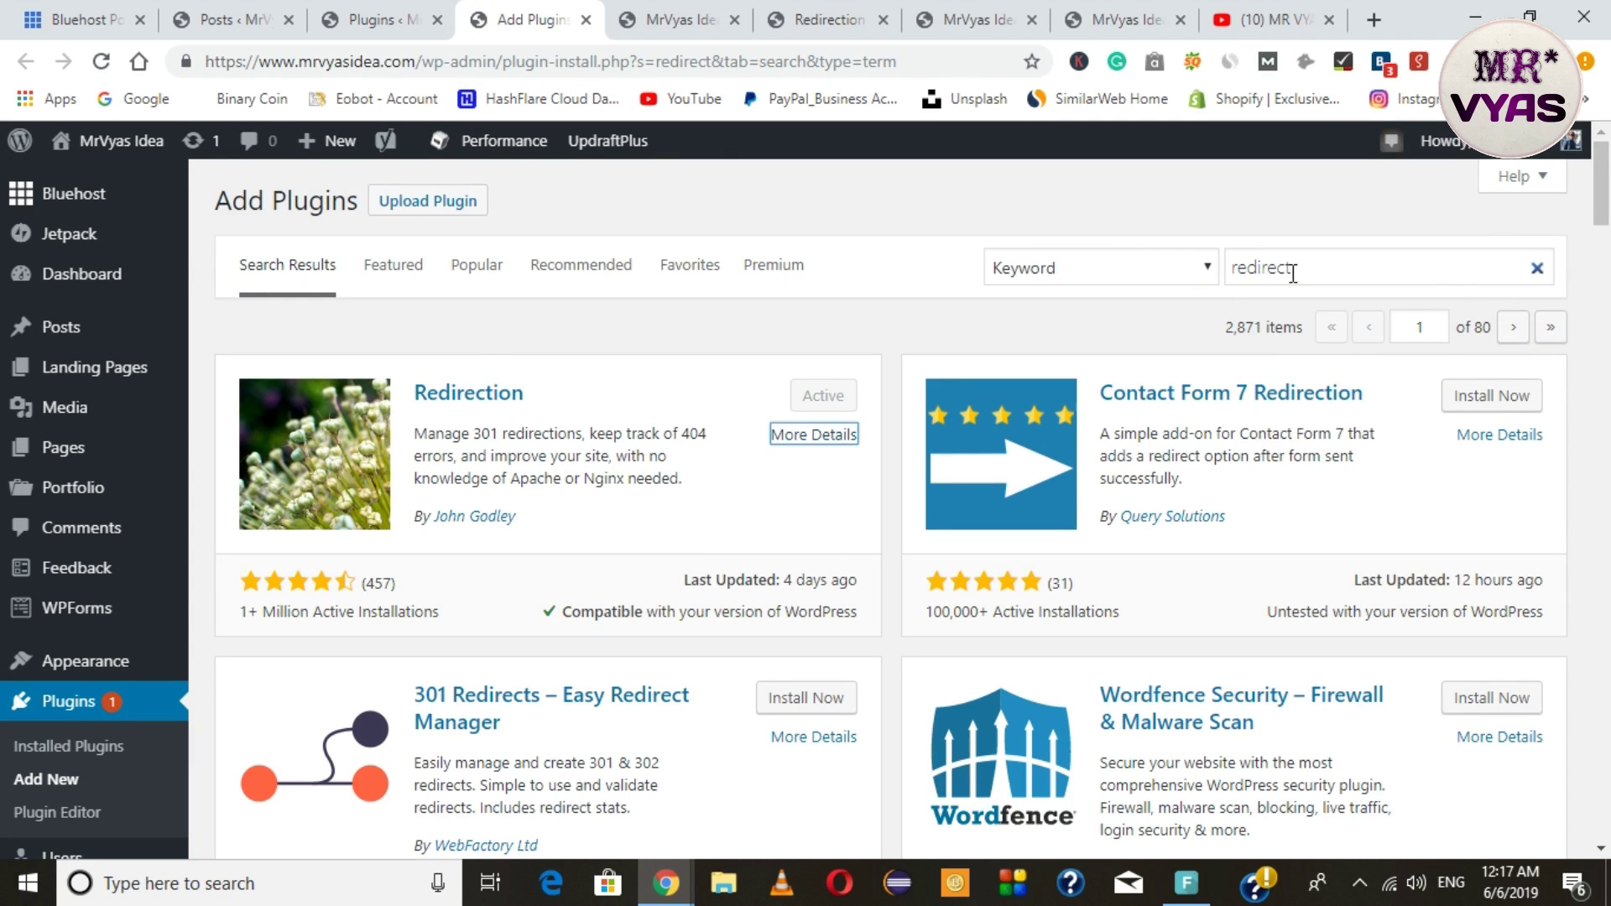
{"action": "left_click_drag", "start_coordinate": [1295, 268], "coordinate": [1226, 268]}
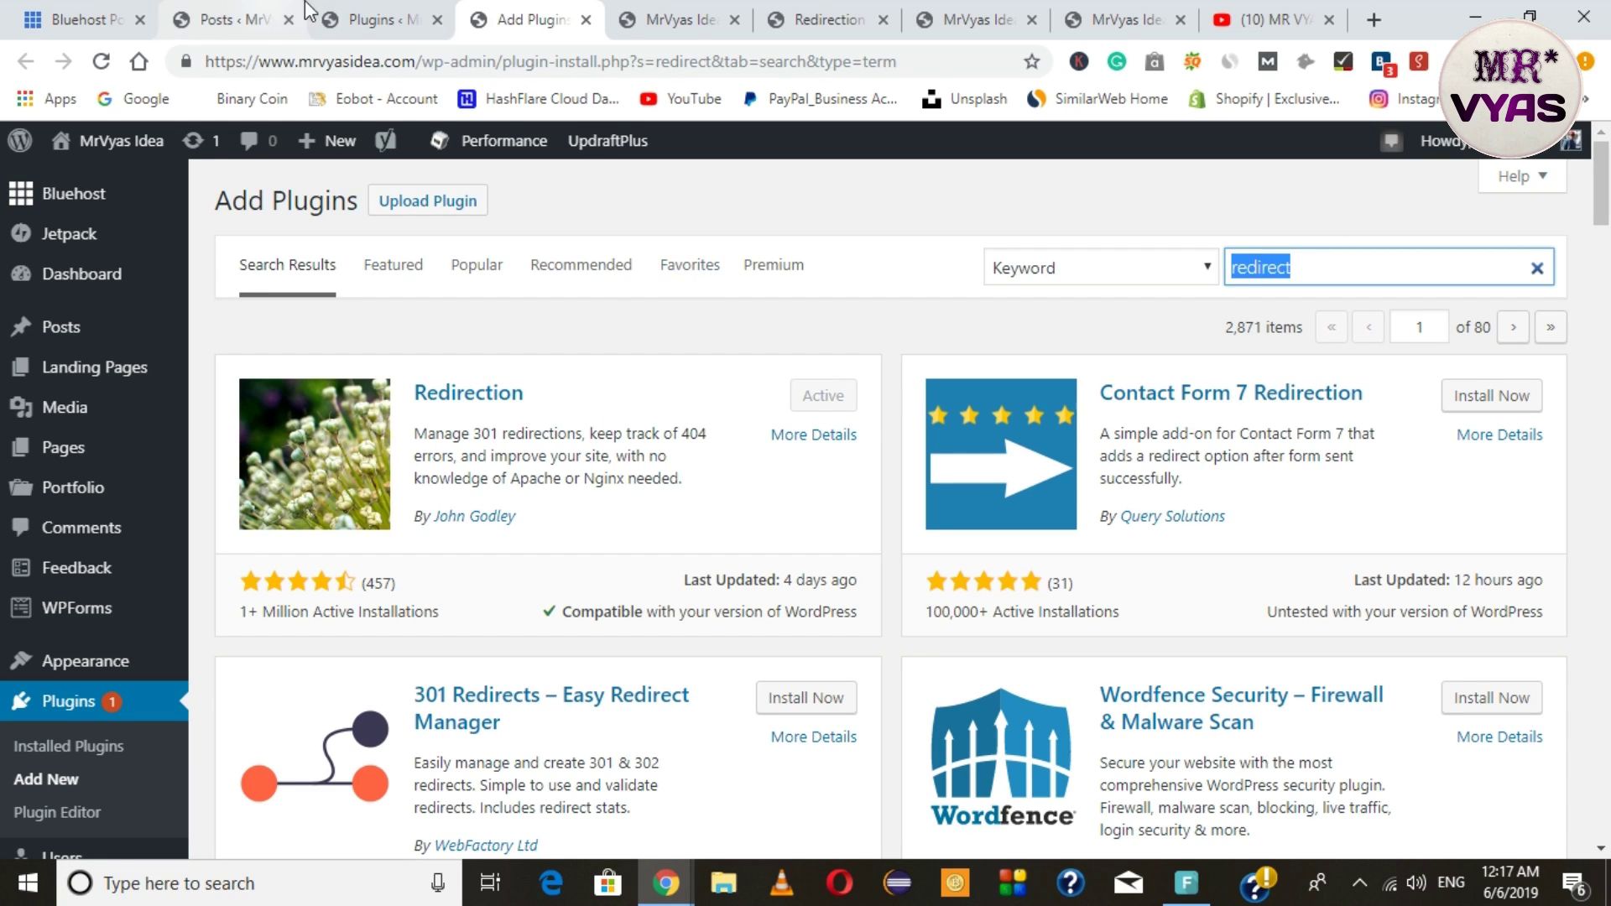
{"action": "left_click", "coordinate": [349, 14]}
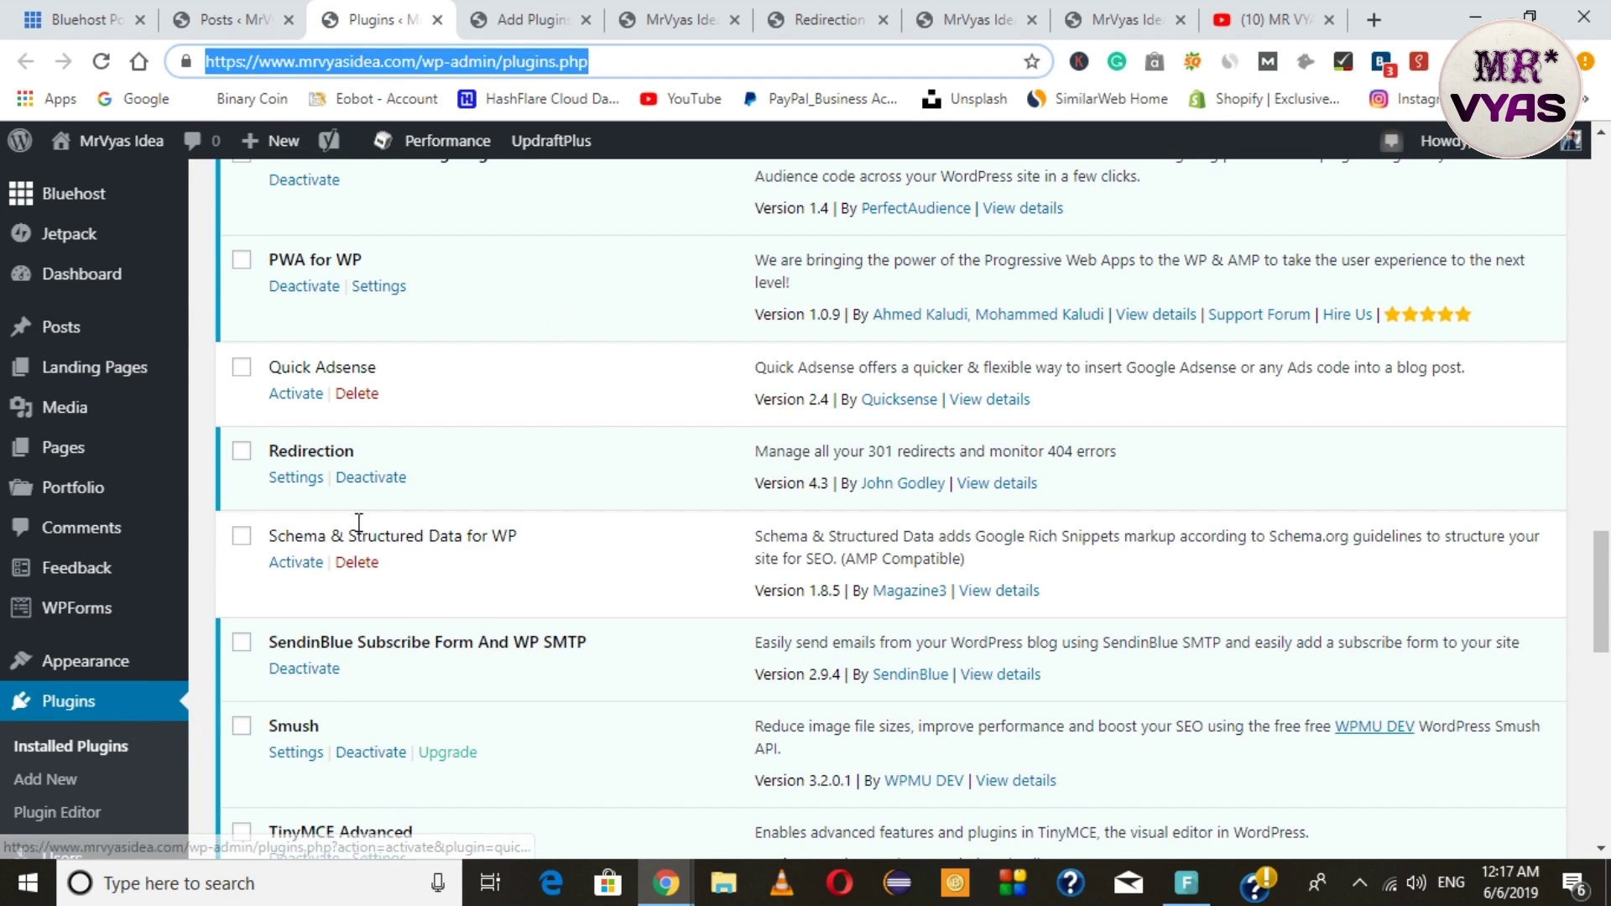
Step: Open Redirection's Settings link in a new tab, close Add Plugins, and switch to Settings
{"action": "left_click_drag", "start_coordinate": [357, 448], "coordinate": [274, 456]}
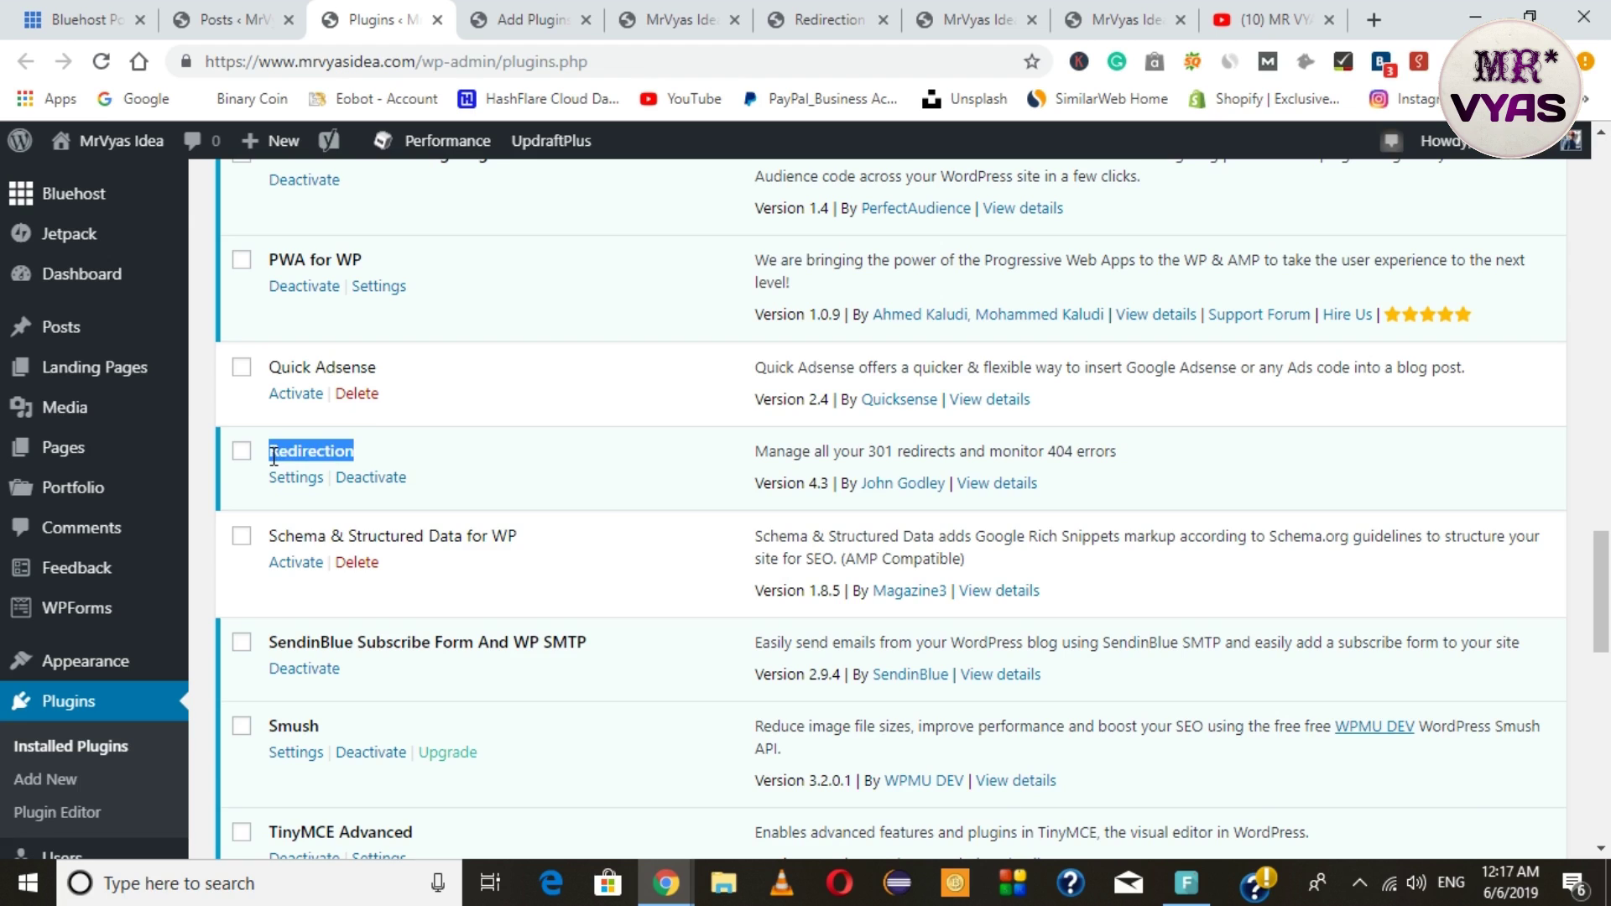
{"action": "left_click", "coordinate": [865, 454]}
{"action": "left_click_drag", "start_coordinate": [765, 451], "coordinate": [1134, 454]}
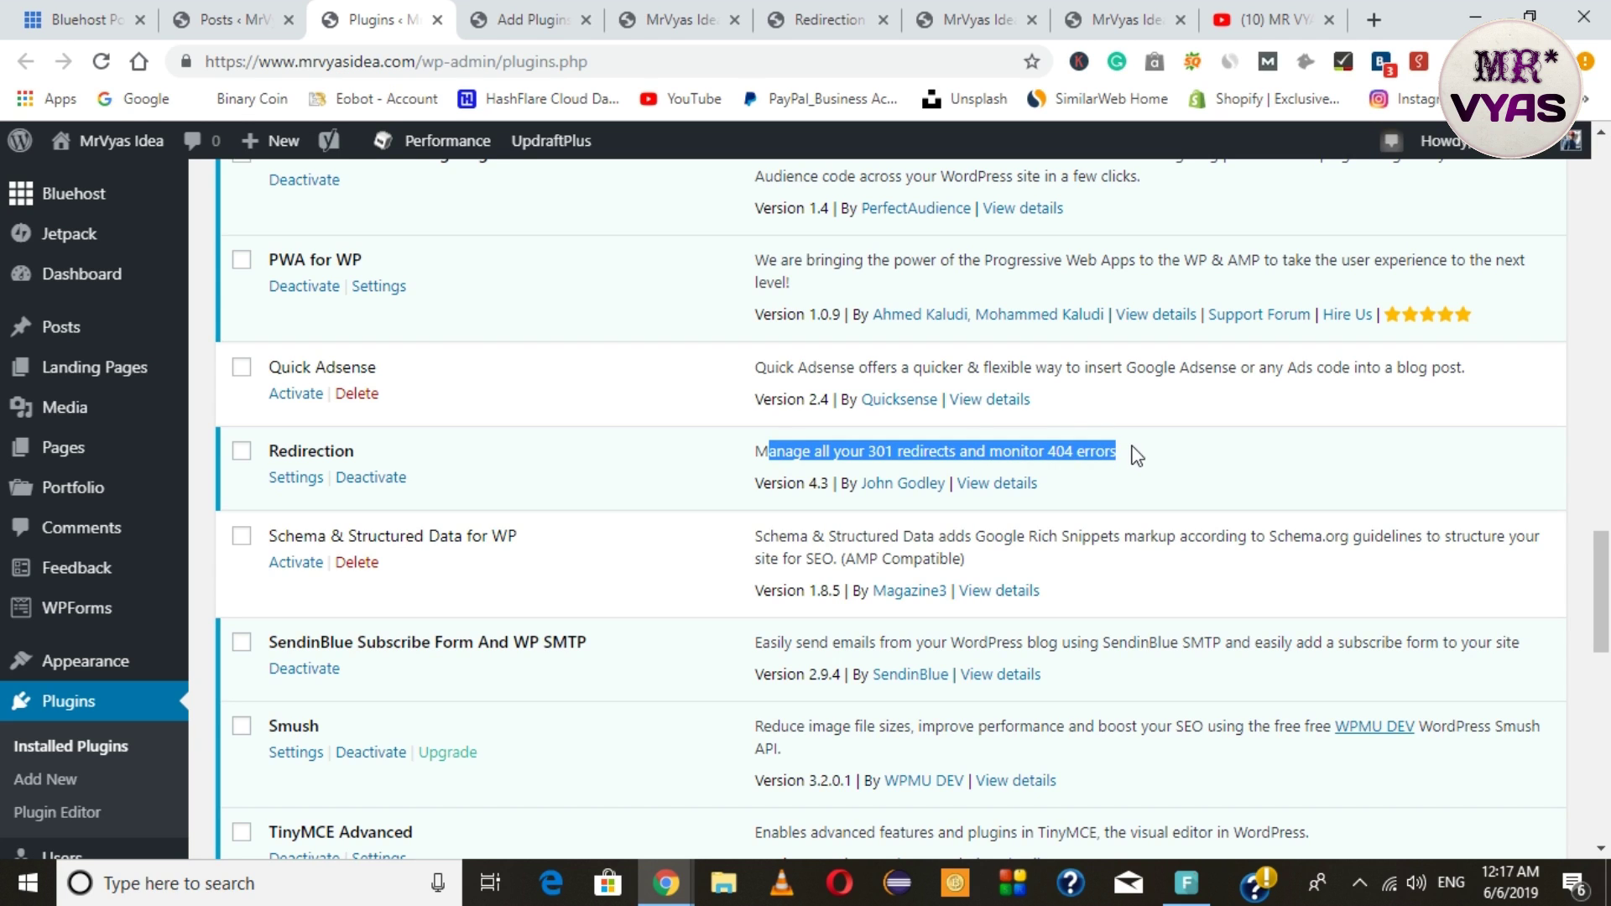
{"action": "right_click", "coordinate": [299, 484]}
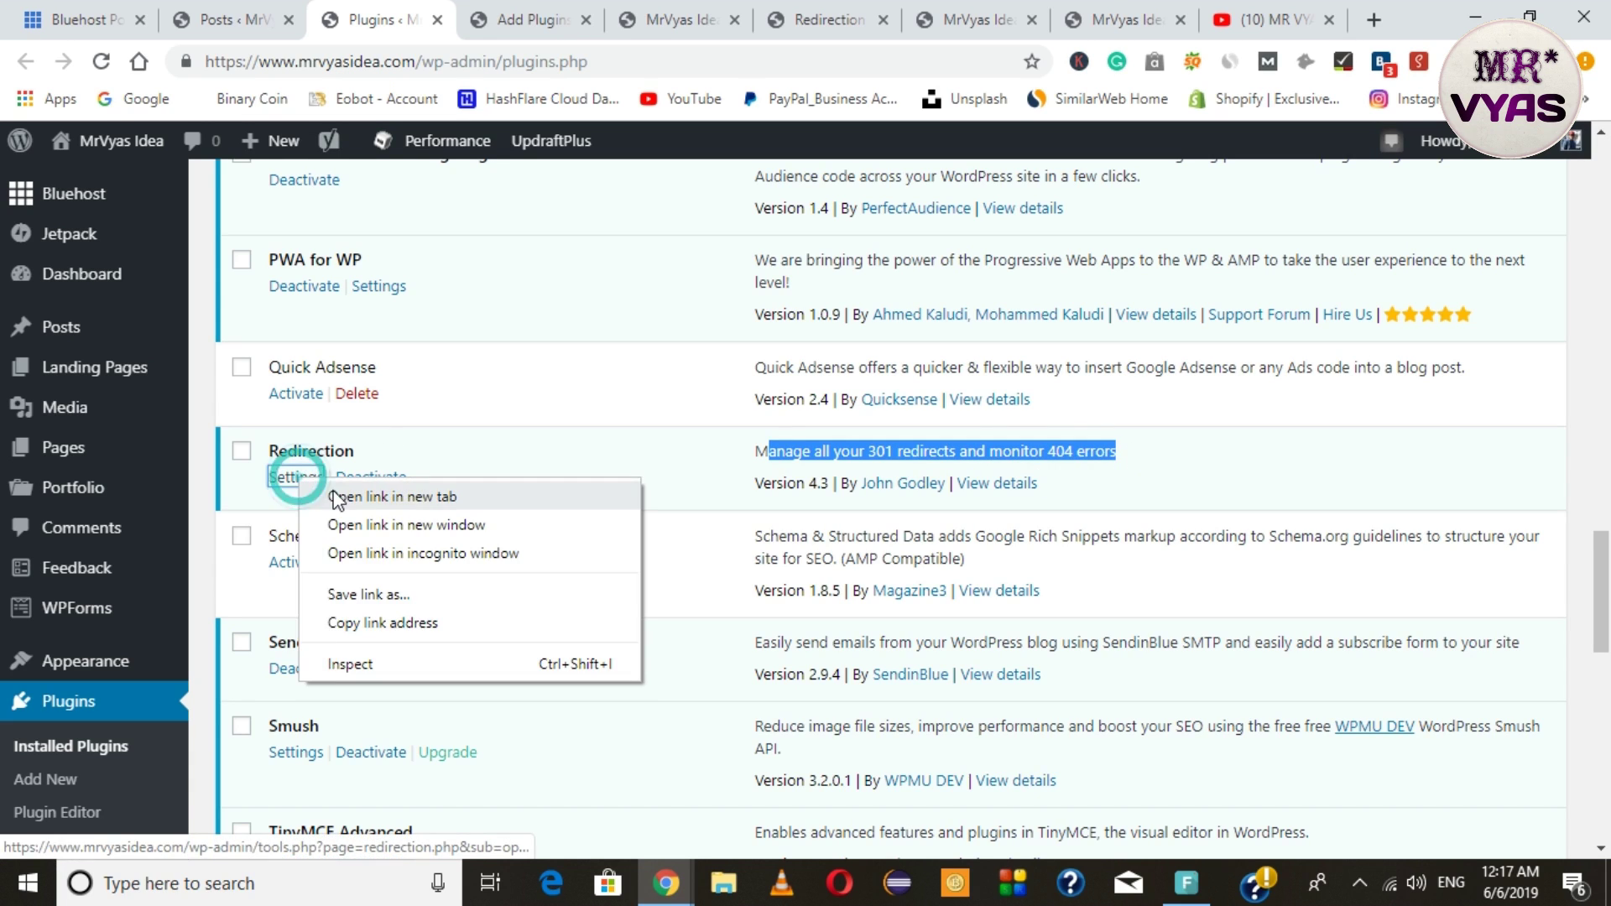
{"action": "left_click", "coordinate": [335, 492]}
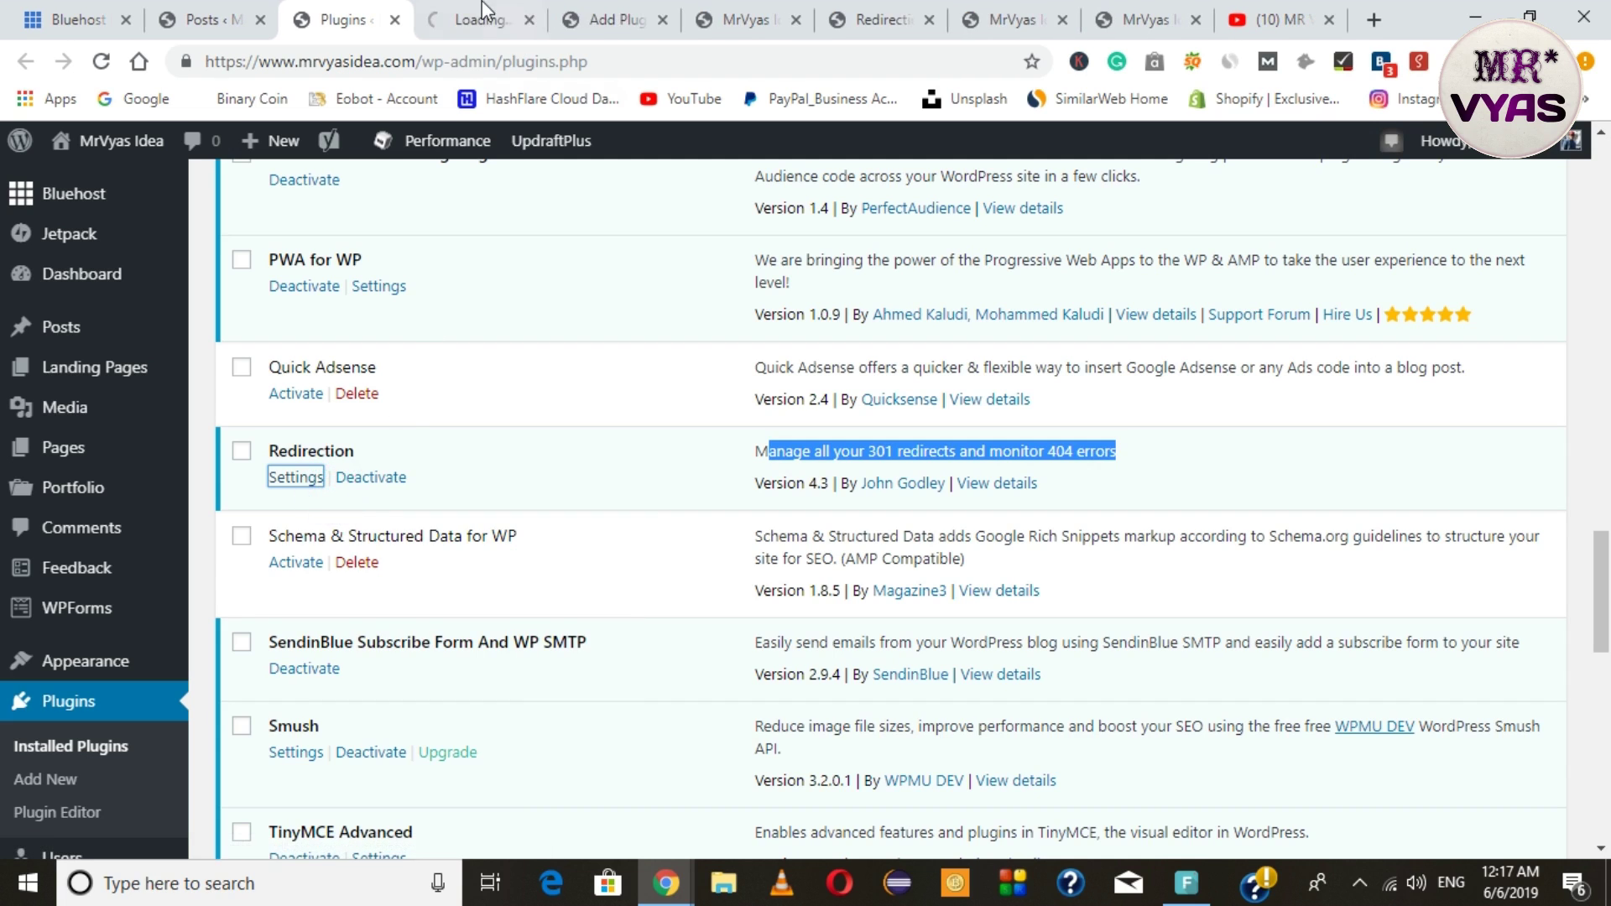
{"action": "left_click", "coordinate": [662, 22]}
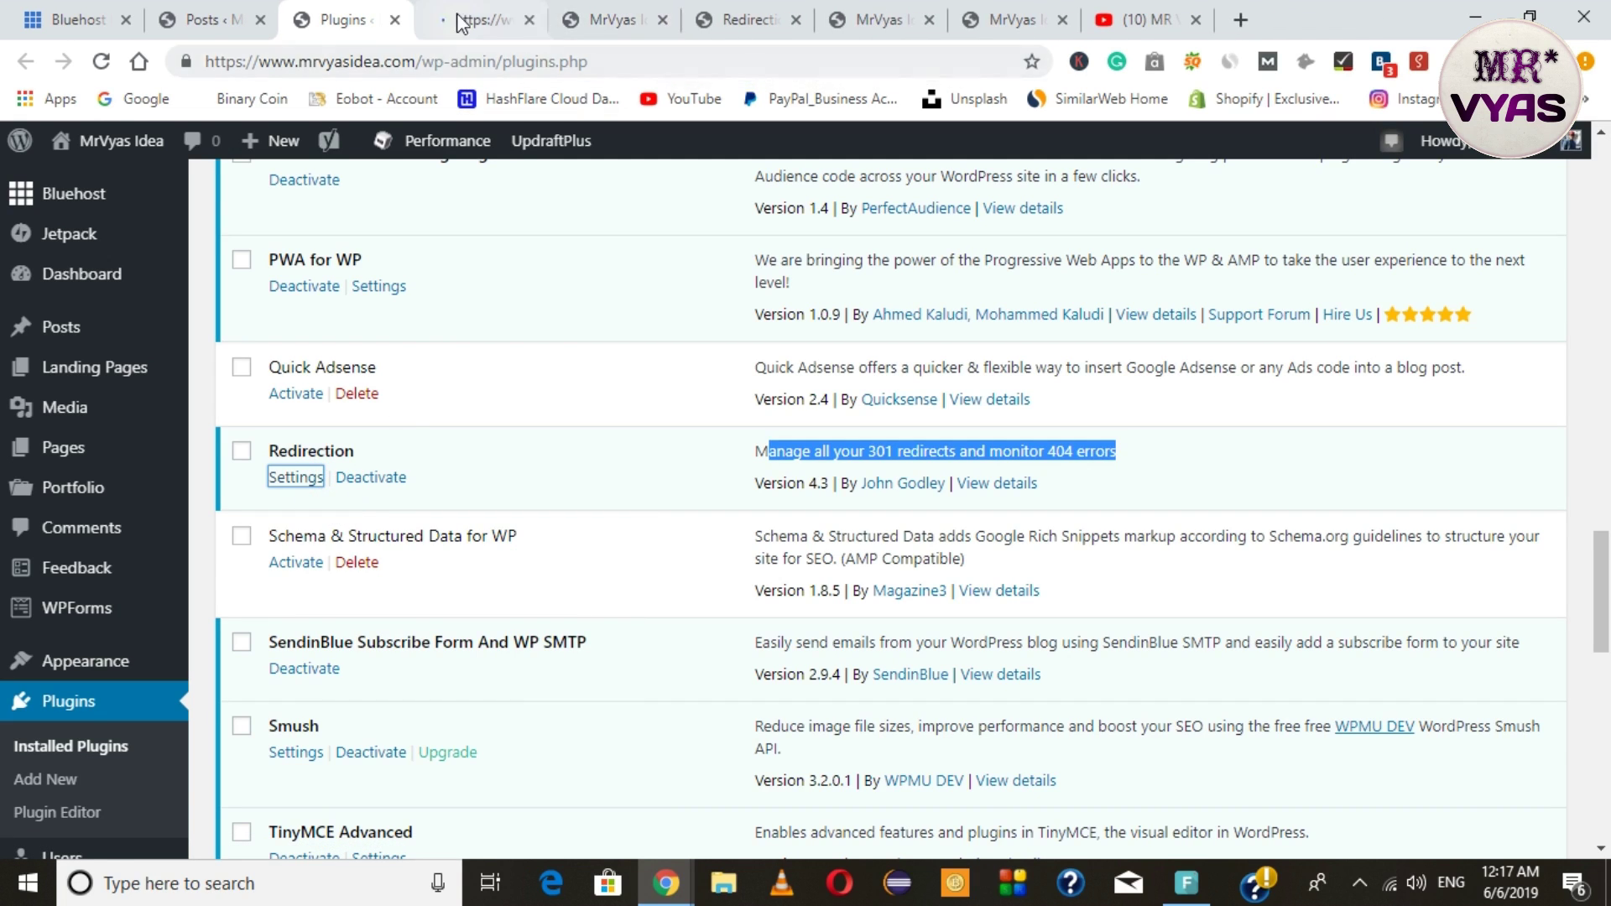
{"action": "left_click", "coordinate": [477, 20]}
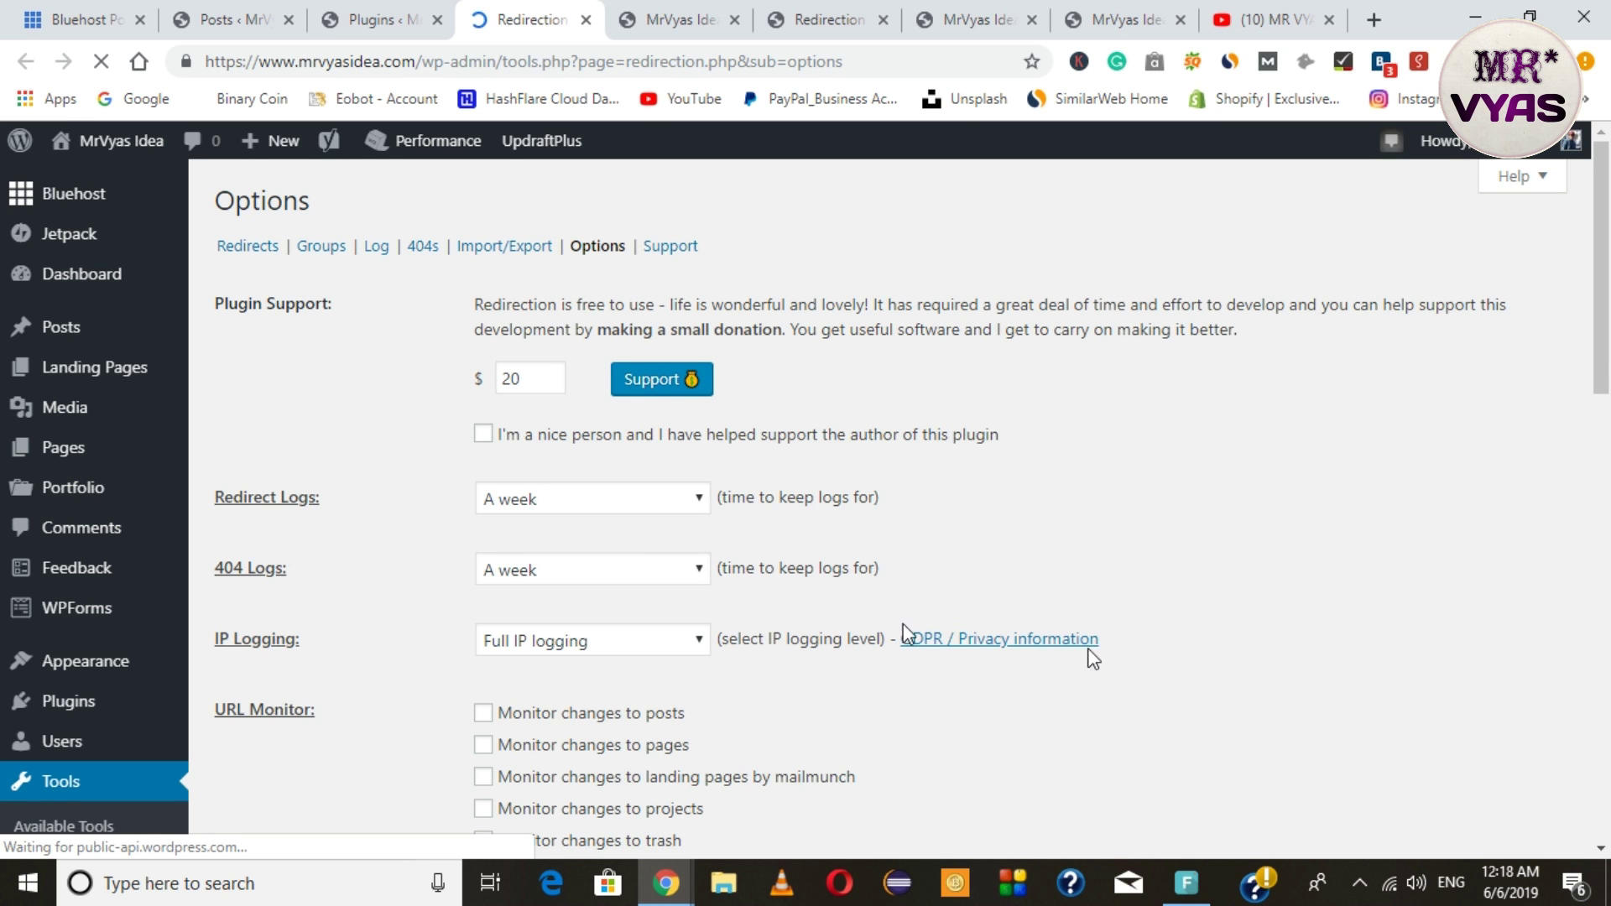
Step: Scroll through the 1,853 logged 404 errors, then open the list of 16 redirects
{"action": "scroll", "coordinate": [1092, 649], "scroll_direction": "down", "scroll_amount": 7}
{"action": "scroll", "coordinate": [1092, 650], "scroll_direction": "up", "scroll_amount": 7}
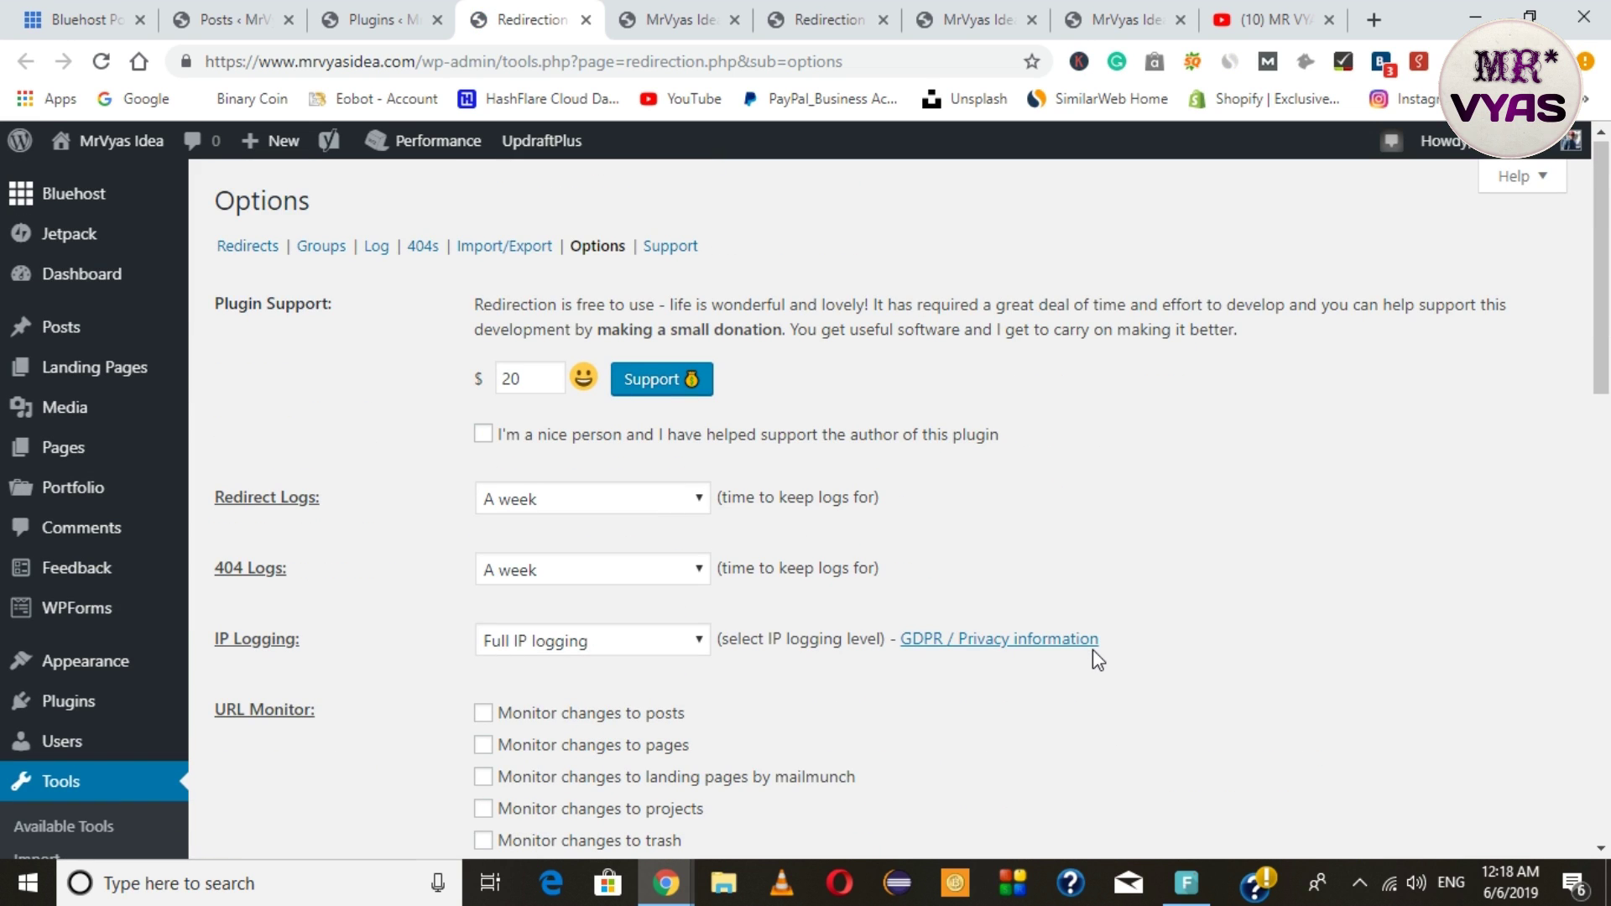
{"action": "left_click", "coordinate": [423, 258]}
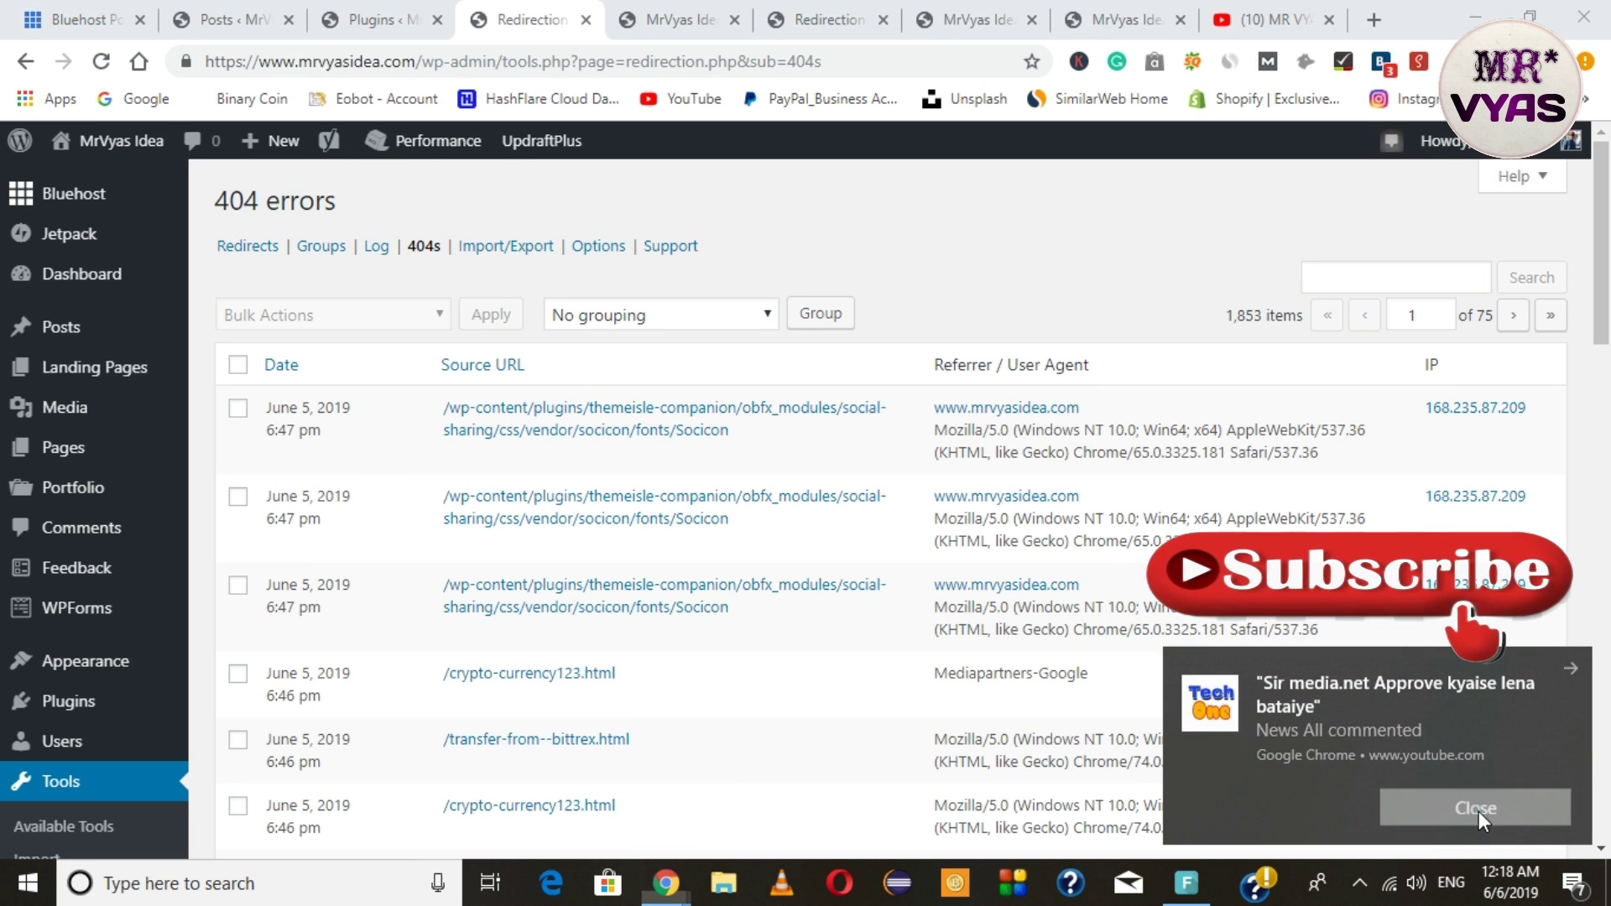
{"action": "scroll", "coordinate": [461, 527], "scroll_direction": "down", "scroll_amount": 6}
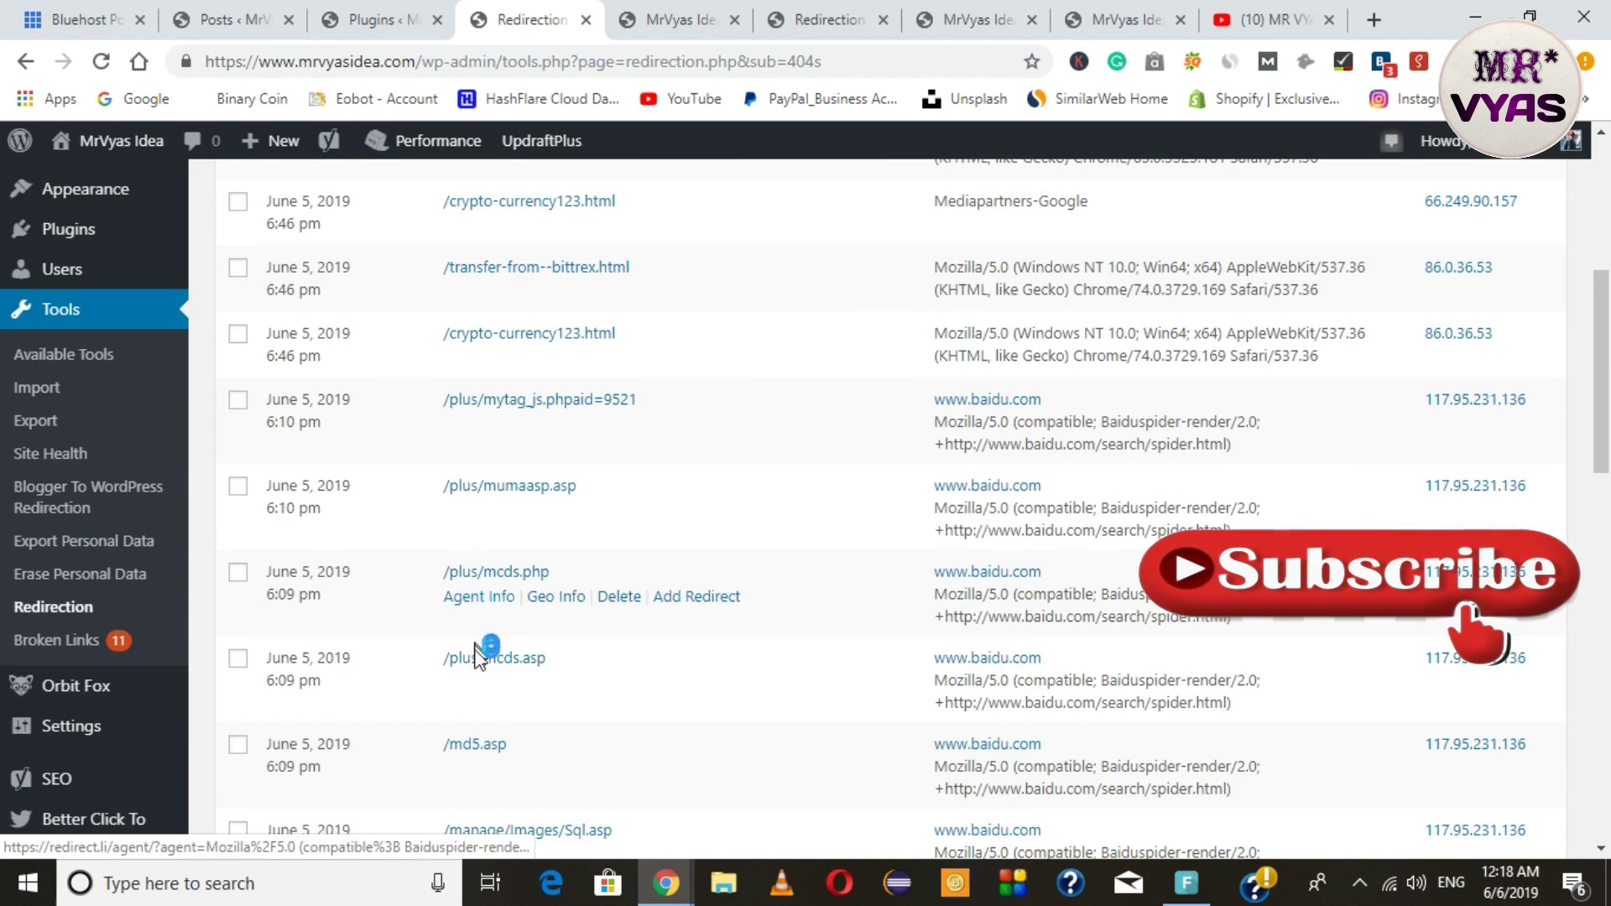
{"action": "scroll", "coordinate": [470, 723], "scroll_direction": "up", "scroll_amount": 6}
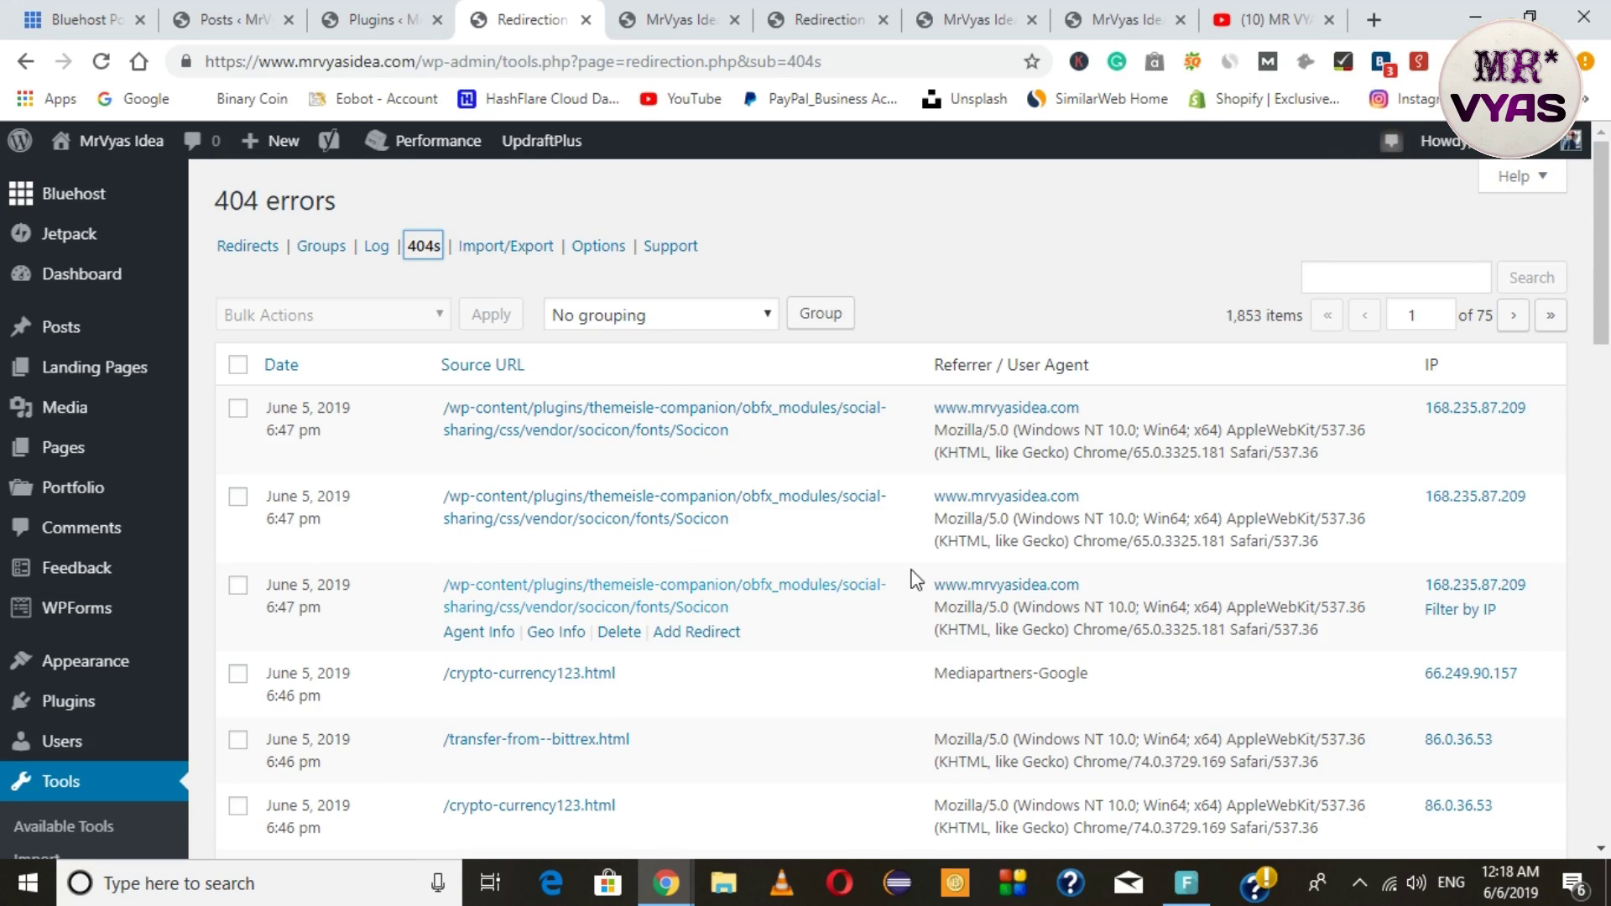
{"action": "scroll", "coordinate": [854, 560], "scroll_direction": "down", "scroll_amount": 7}
{"action": "scroll", "coordinate": [854, 560], "scroll_direction": "up", "scroll_amount": 7}
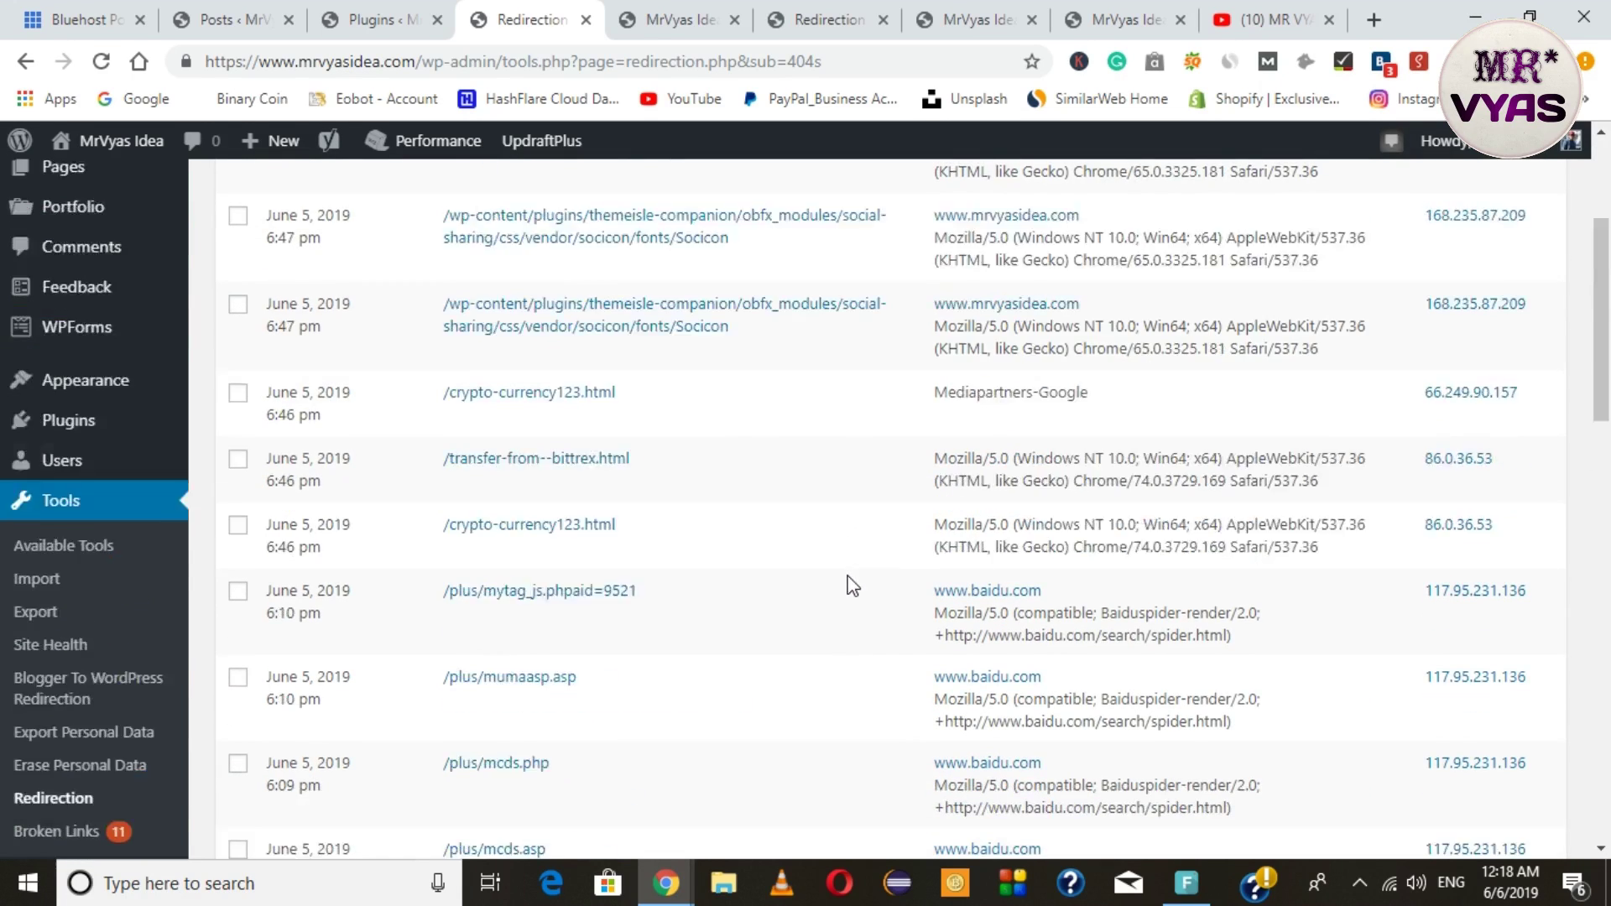
{"action": "scroll", "coordinate": [859, 596], "scroll_direction": "up", "scroll_amount": 1}
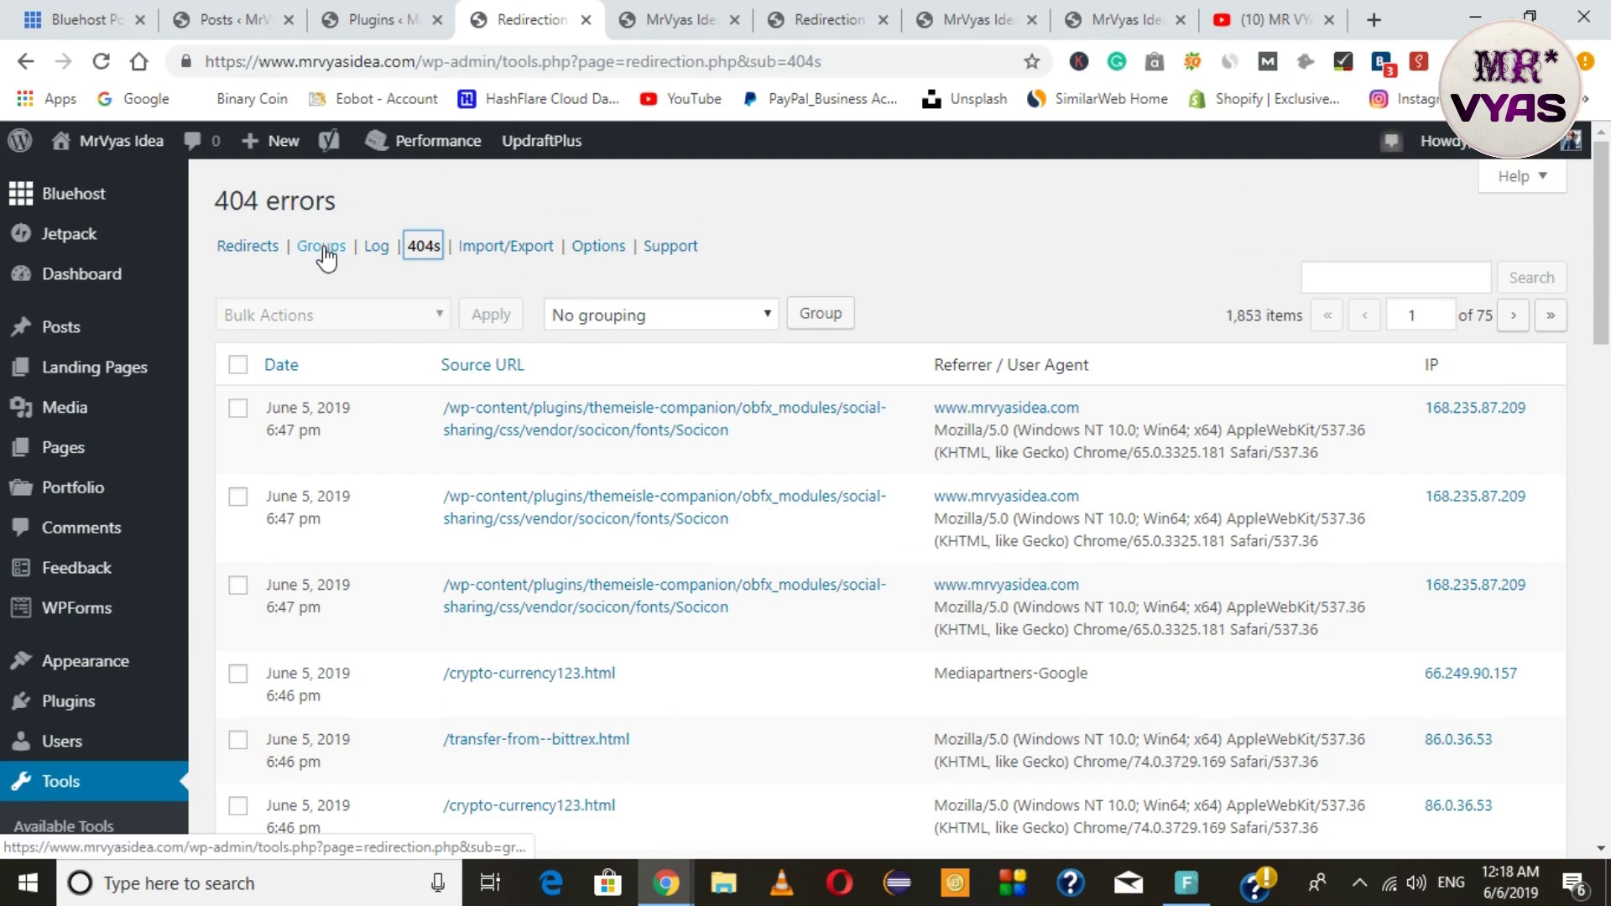
{"action": "left_click", "coordinate": [244, 247]}
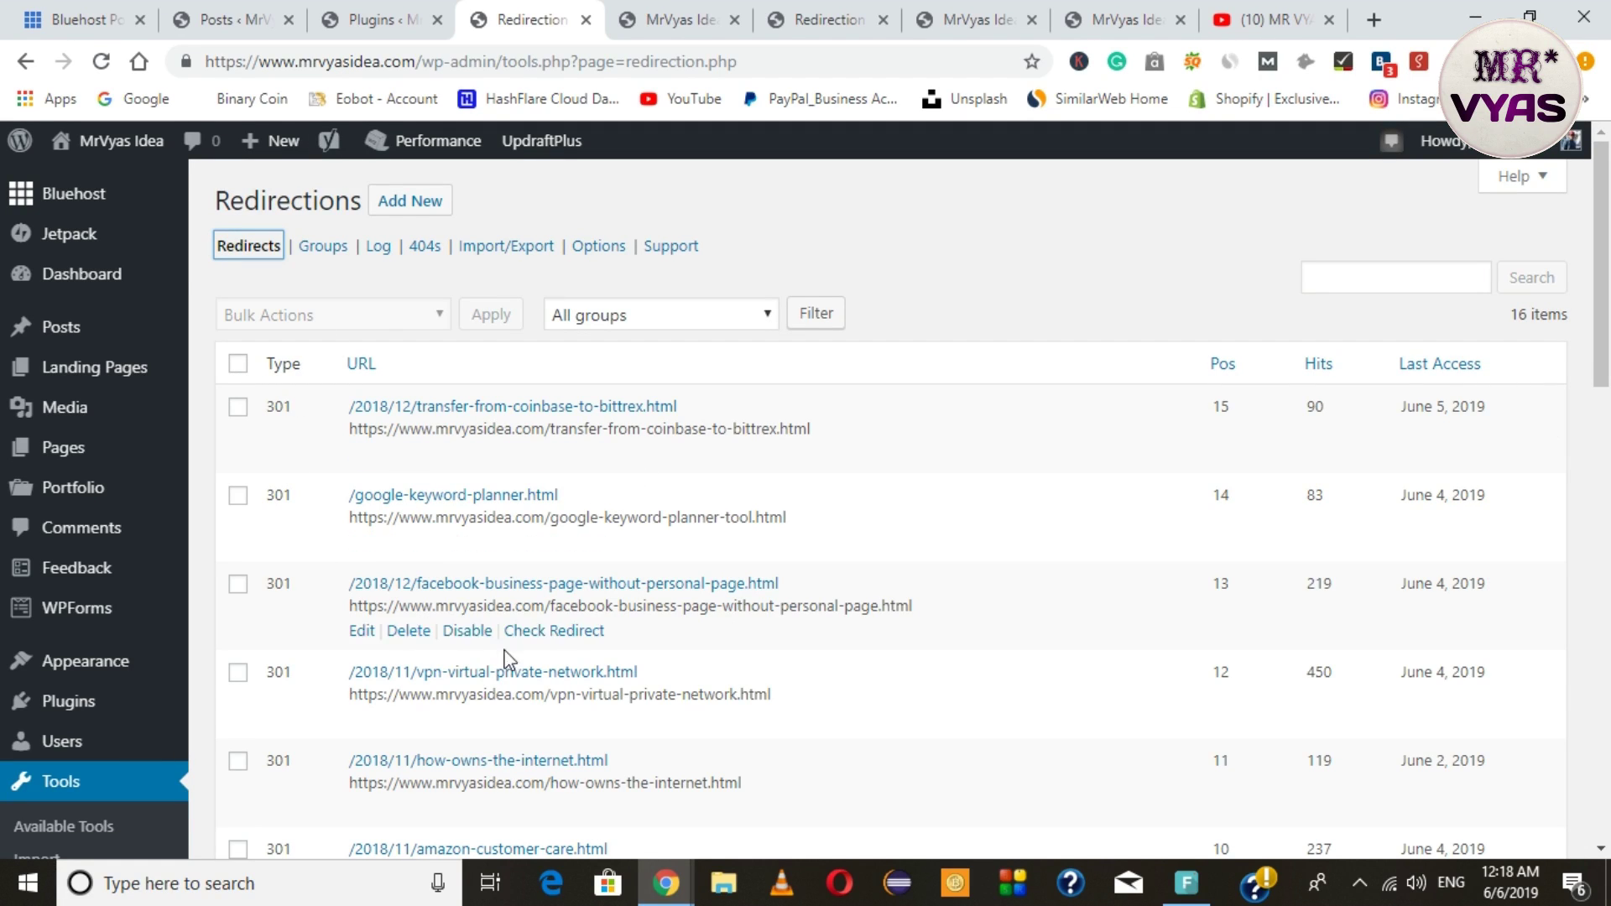
Step: Select the first redirect's old dated source URL, then go to the crypto-currency123.html tab
{"action": "scroll", "coordinate": [752, 694], "scroll_direction": "down", "scroll_amount": 3}
{"action": "scroll", "coordinate": [752, 701], "scroll_direction": "up", "scroll_amount": 3}
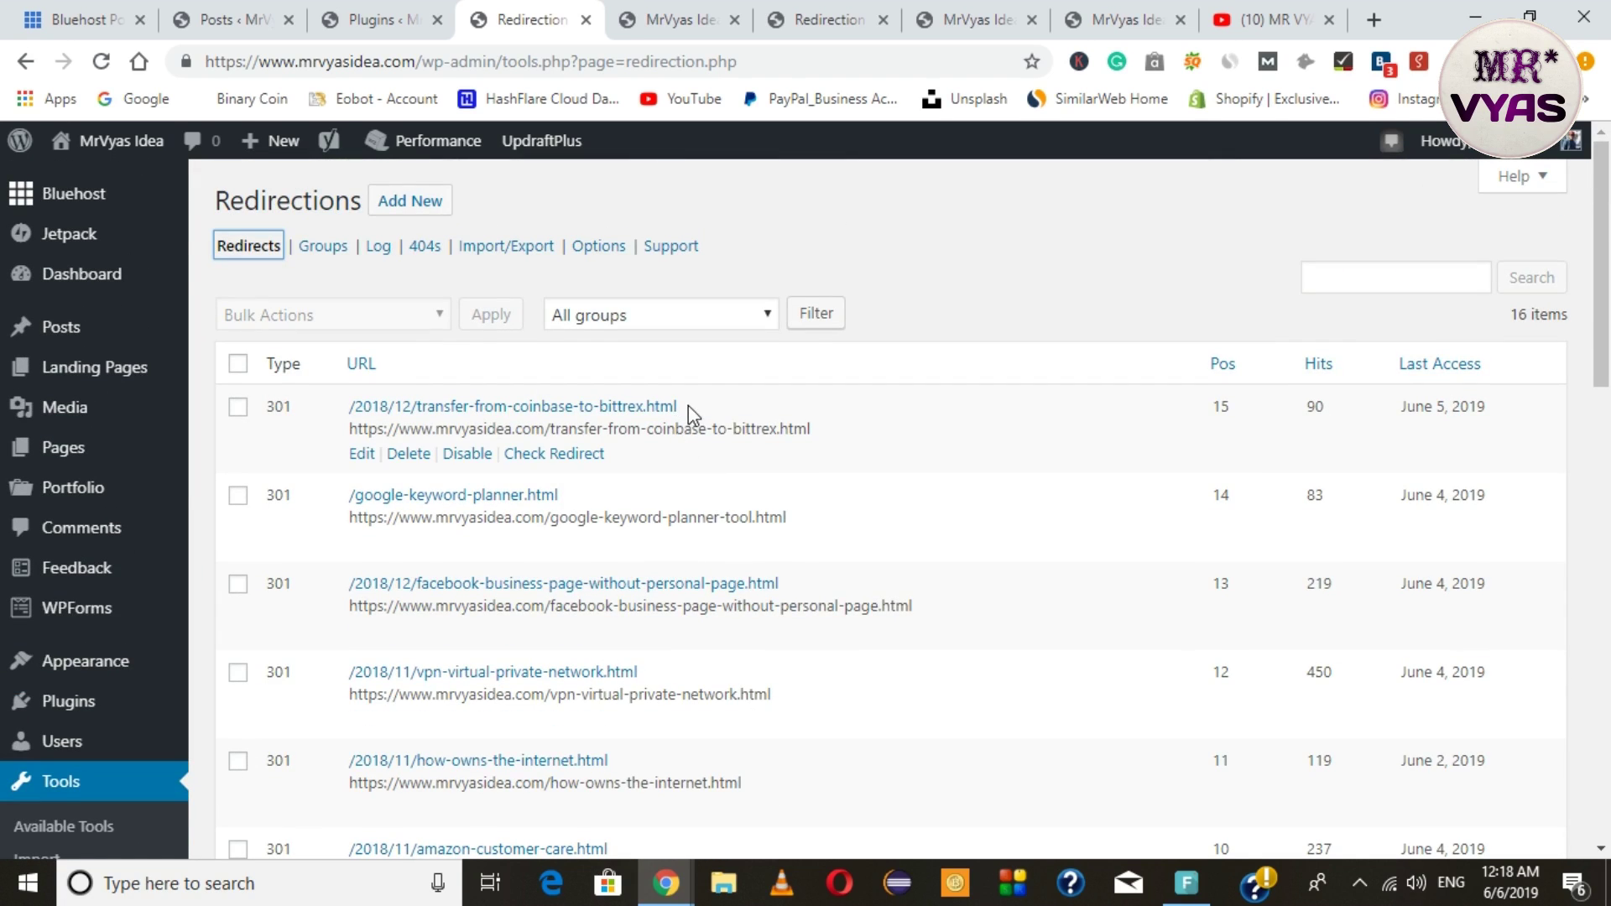
{"action": "left_click_drag", "start_coordinate": [682, 406], "coordinate": [353, 413]}
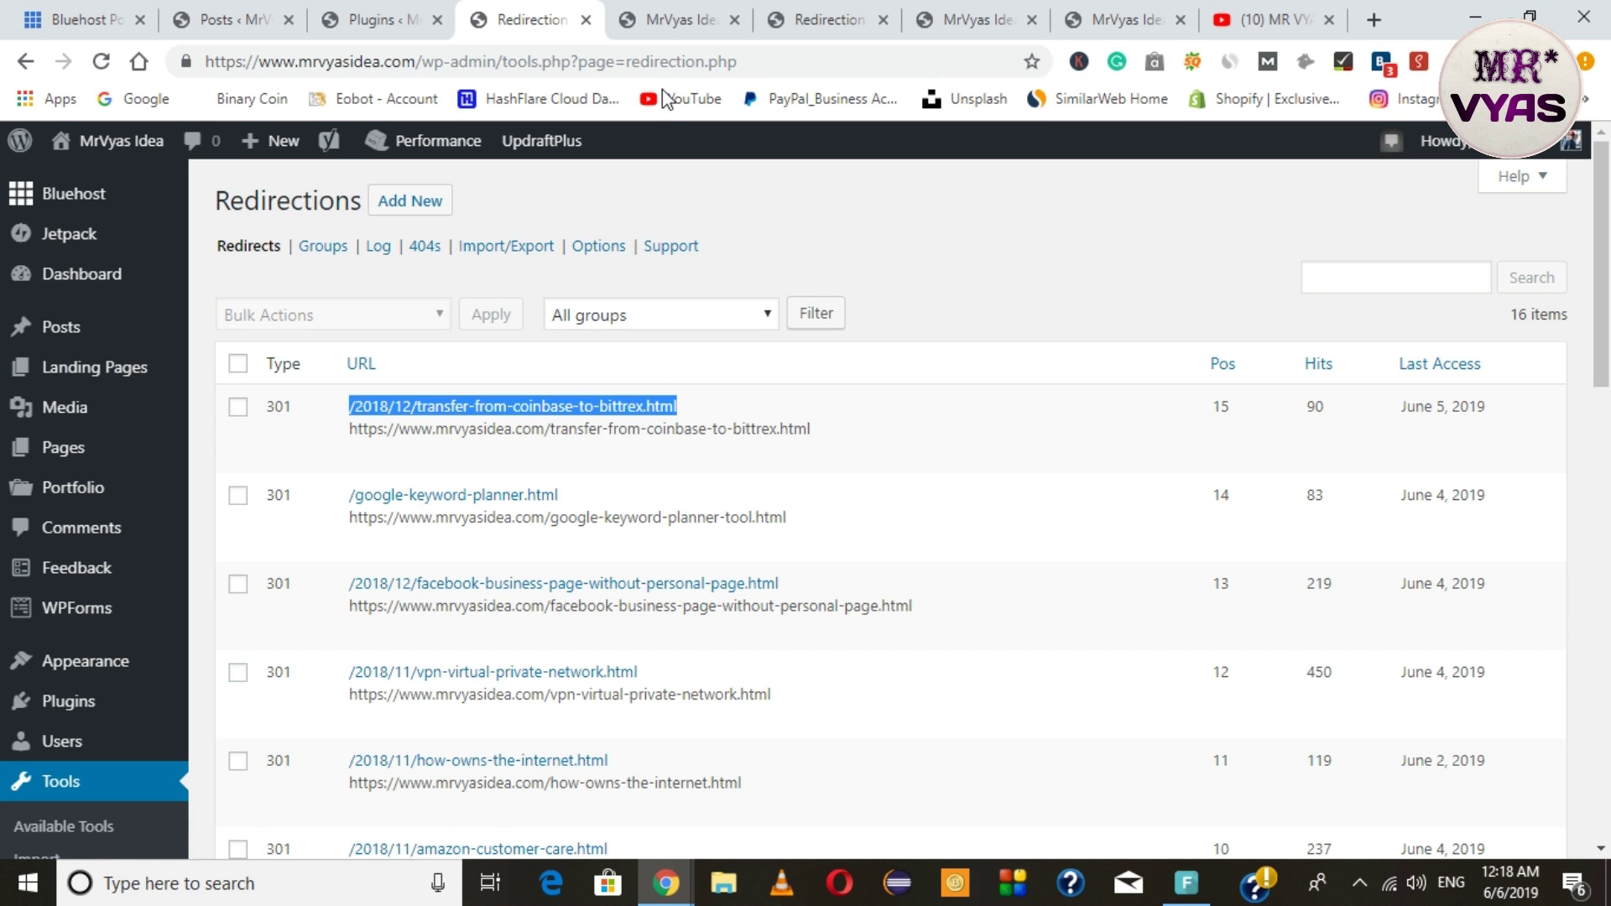
{"action": "left_click", "coordinate": [663, 20]}
{"action": "left_click", "coordinate": [1075, 10]}
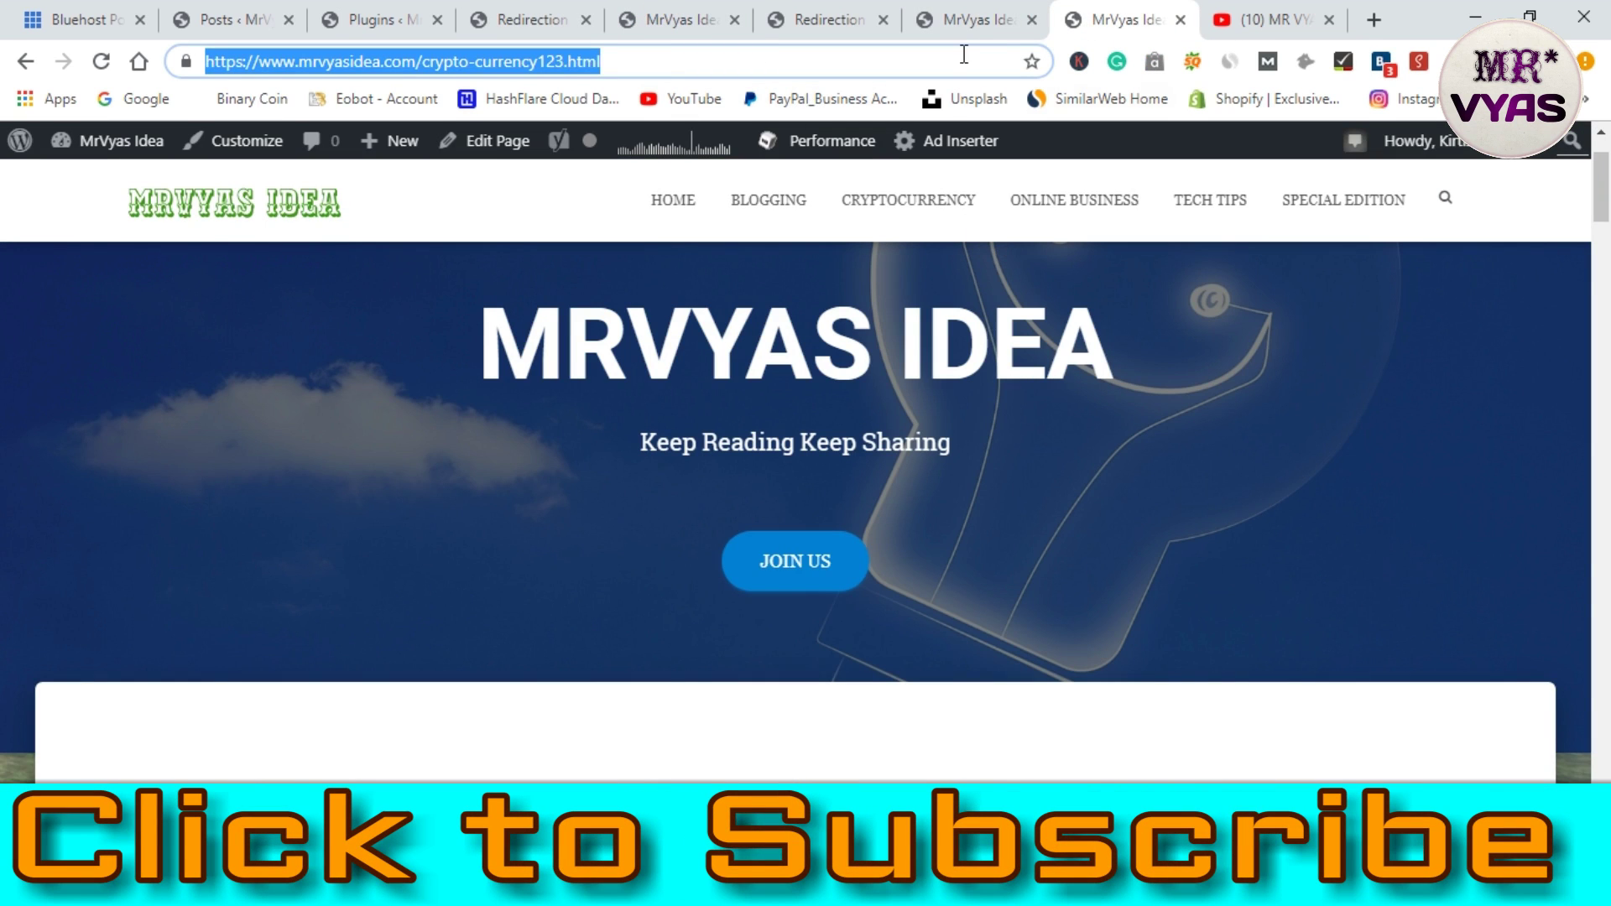
Step: Reselect the first row's source URL /2018/12/transfer-from-coinbase-to-bittrex.html in the Redirects list to copy it
{"action": "left_click", "coordinate": [508, 17]}
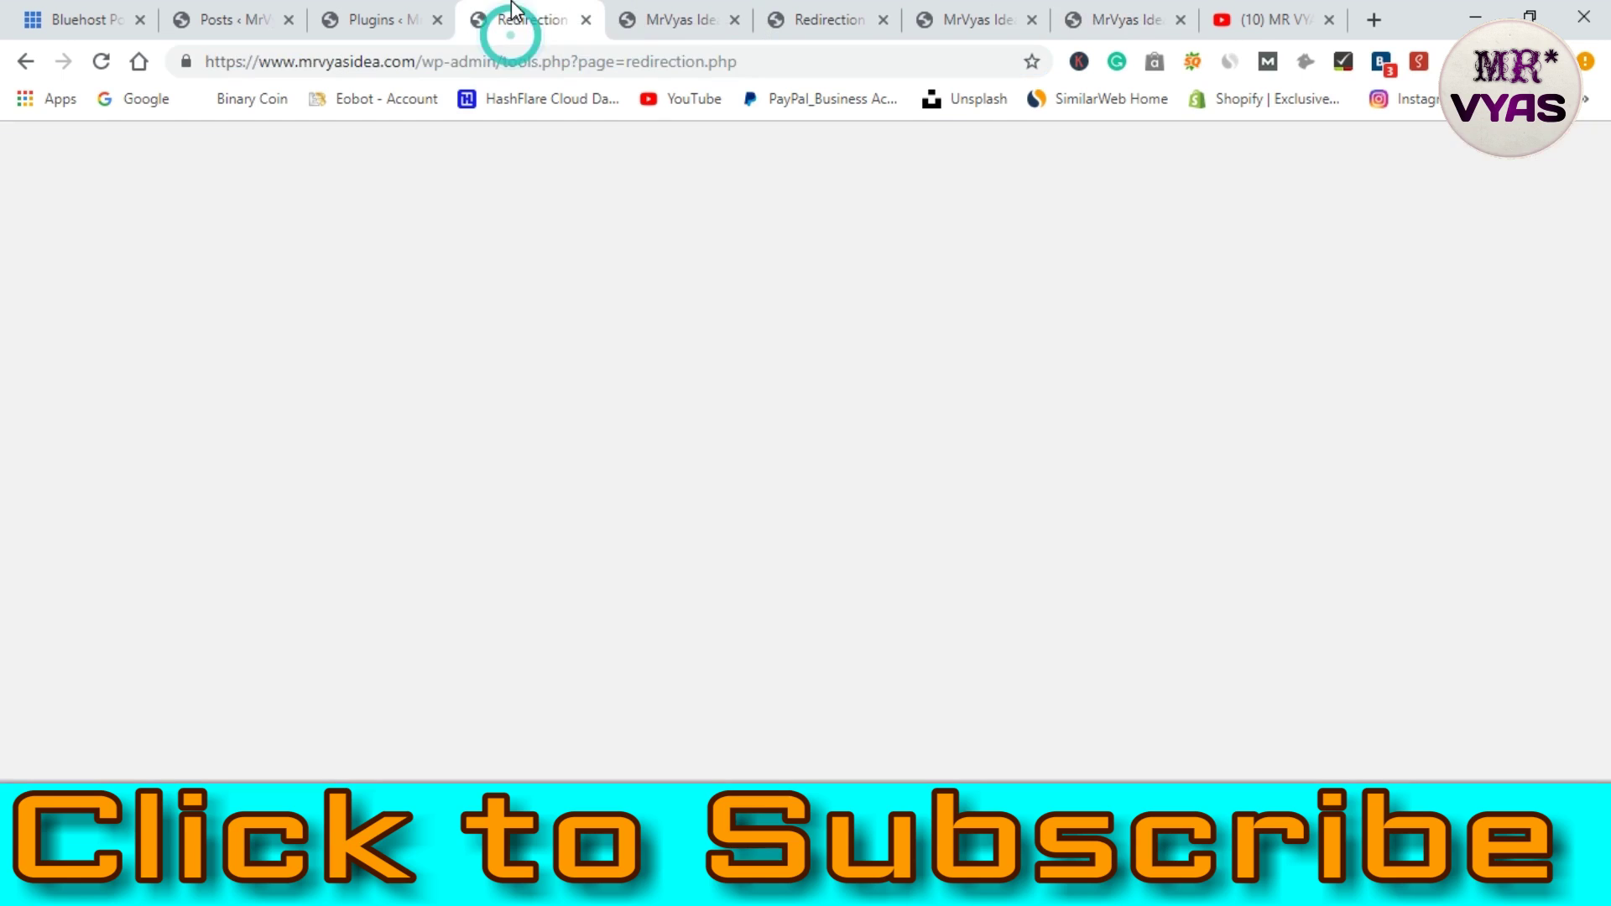
{"action": "left_click", "coordinate": [713, 406]}
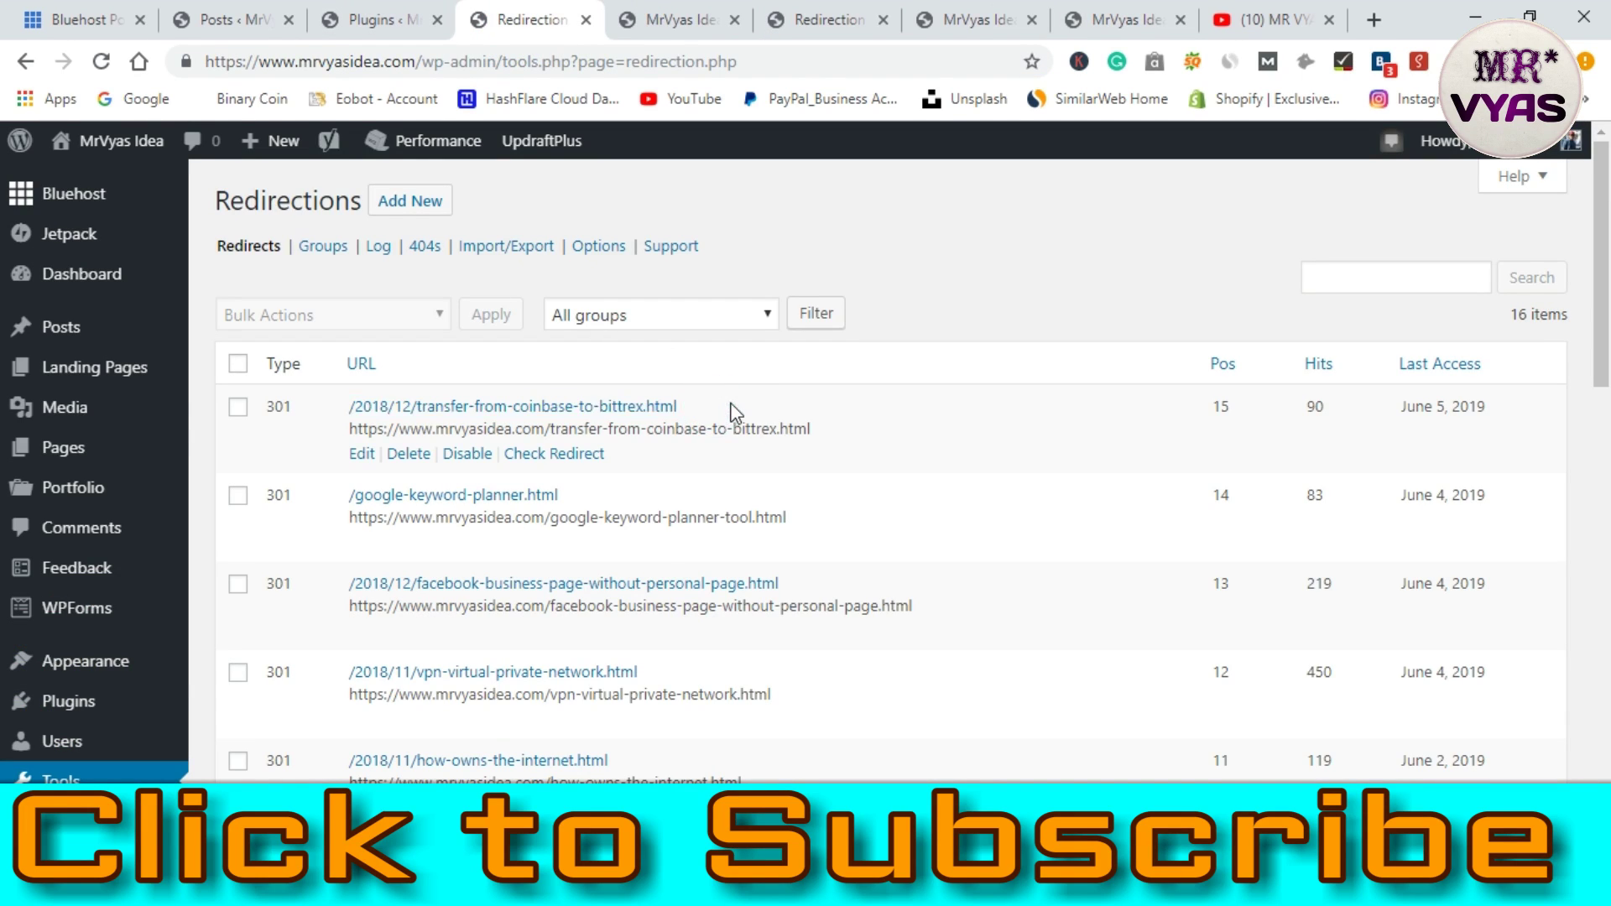
{"action": "left_click_drag", "start_coordinate": [713, 407], "coordinate": [352, 409]}
{"action": "key", "text": "ctrl+c"}
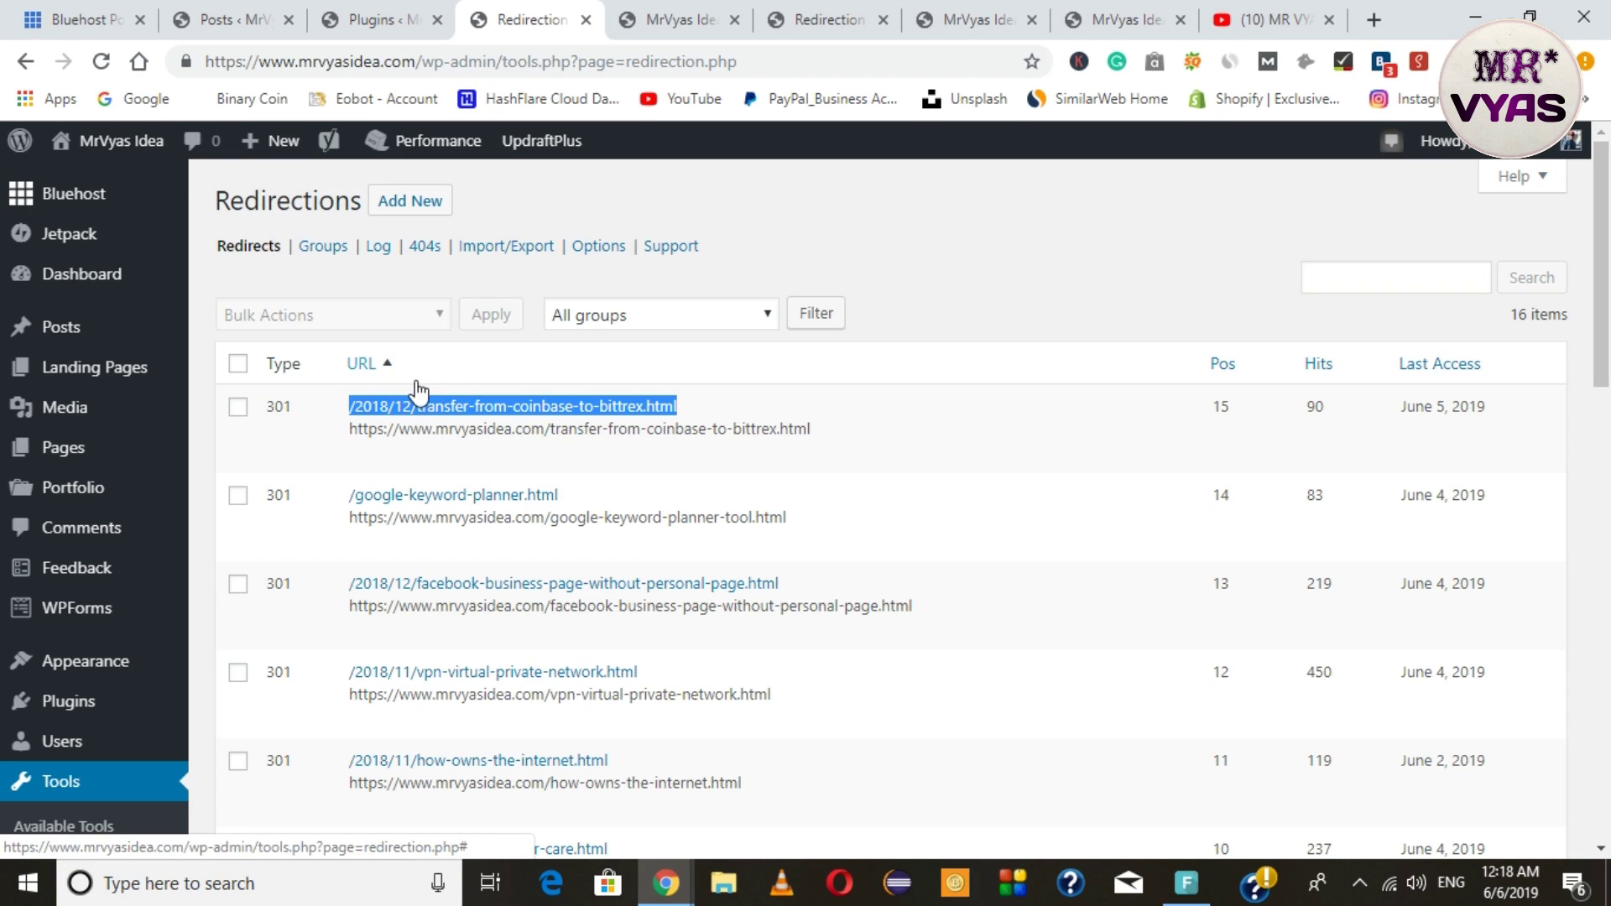
Step: In a new tab, load mrvyasidea.com with the old dated post path pasted after the domain
{"action": "left_click", "coordinate": [1374, 20]}
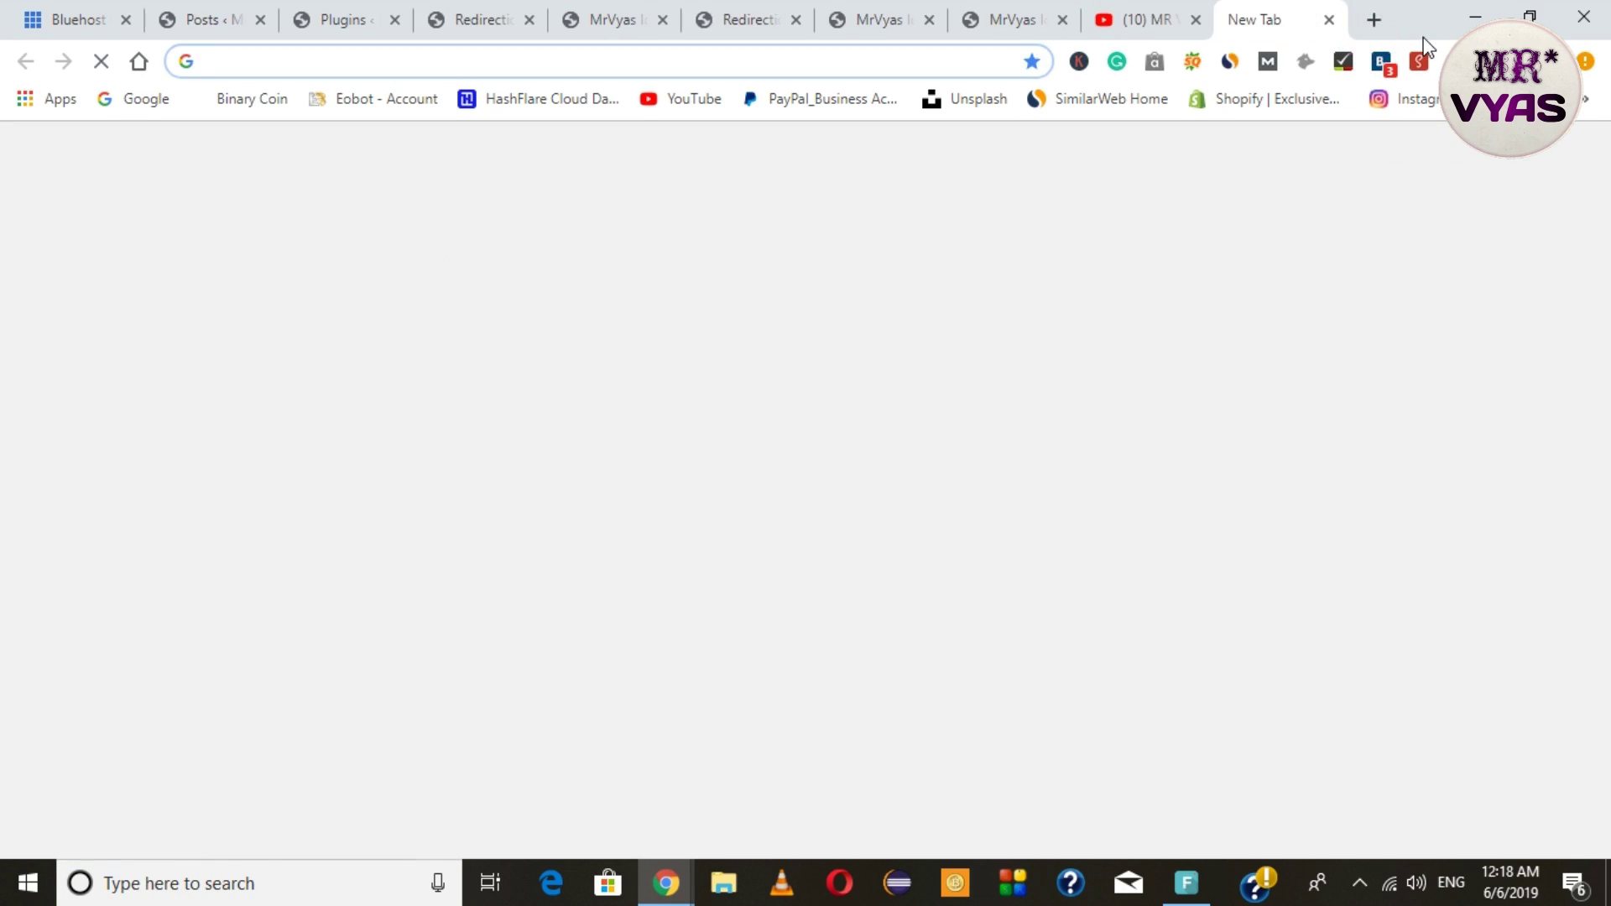
{"action": "type", "text": "mrvyas"}
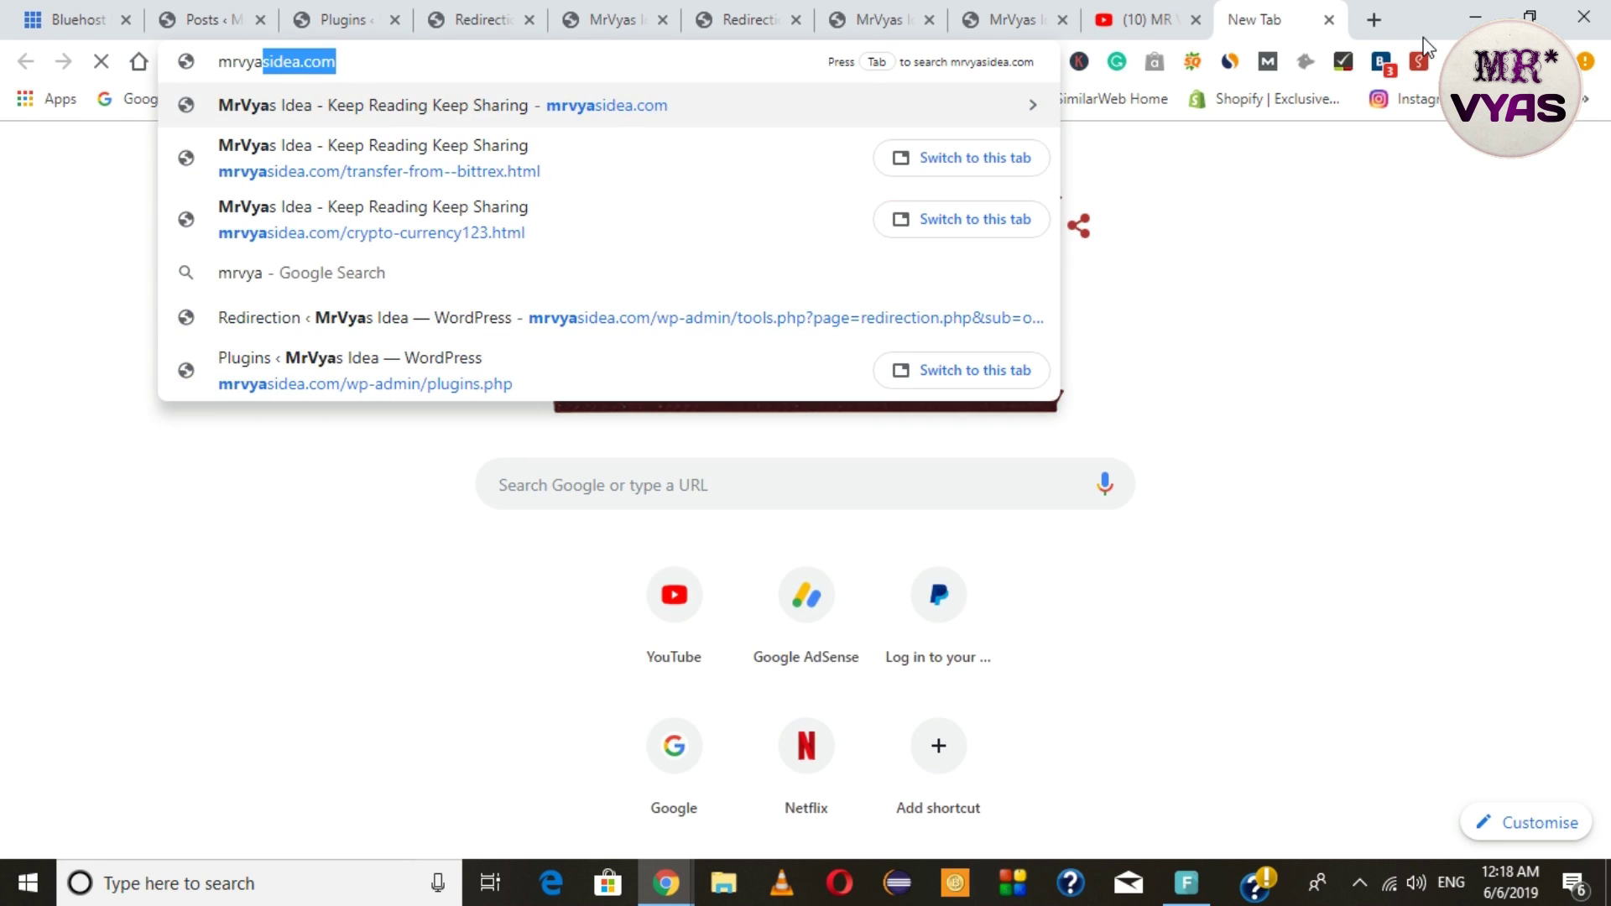
{"action": "key", "text": "Return"}
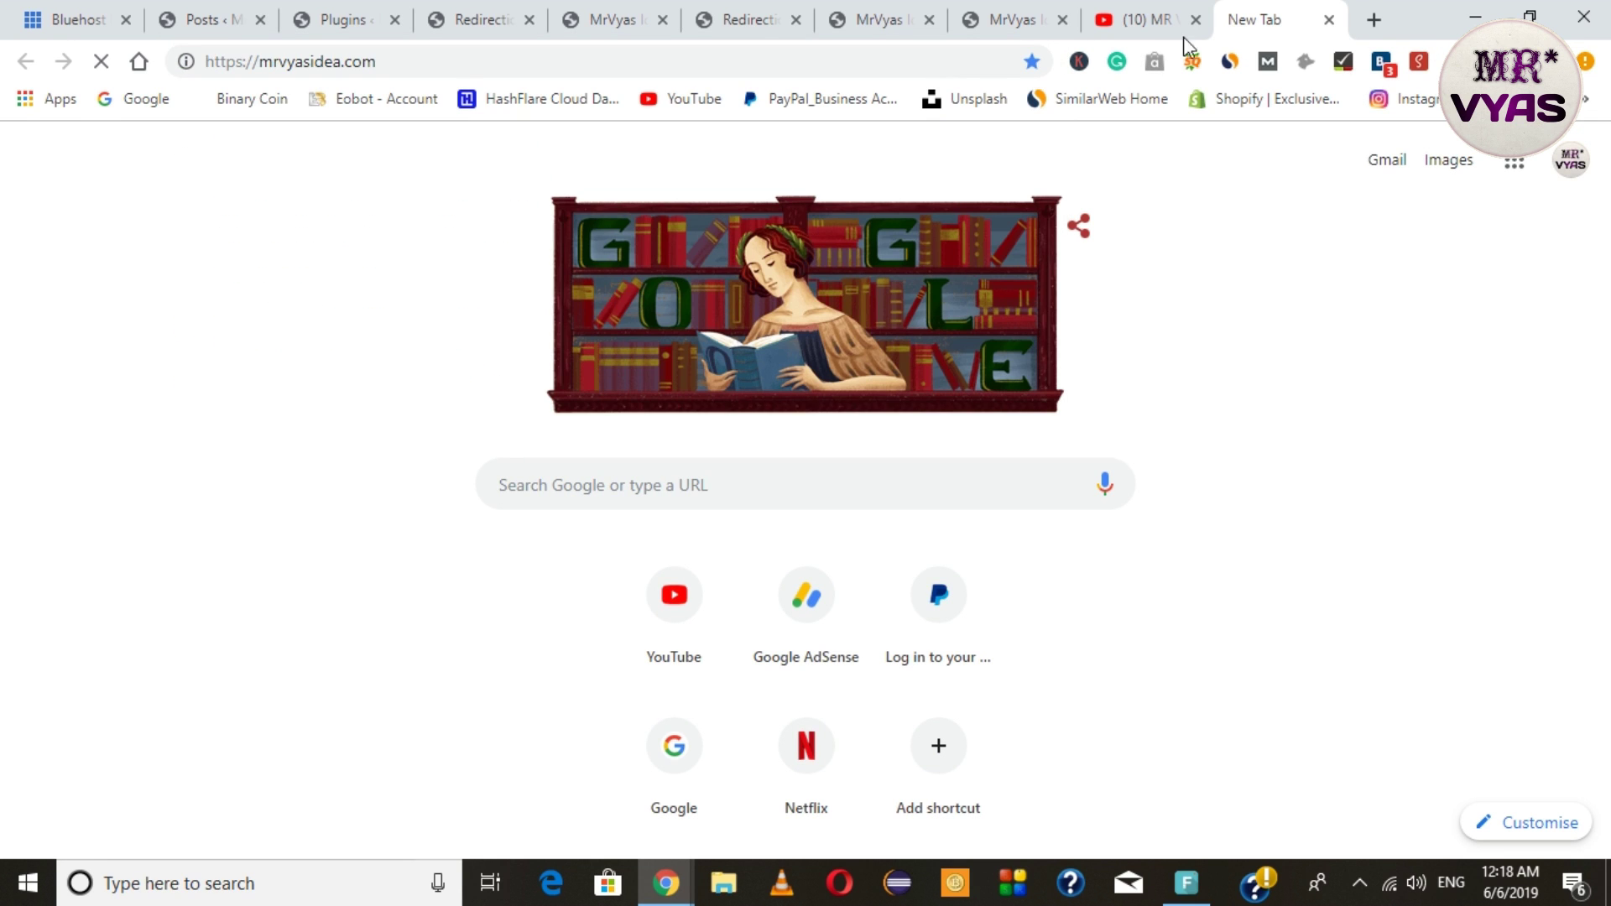
{"action": "left_click", "coordinate": [489, 63]}
{"action": "left_click", "coordinate": [487, 65]}
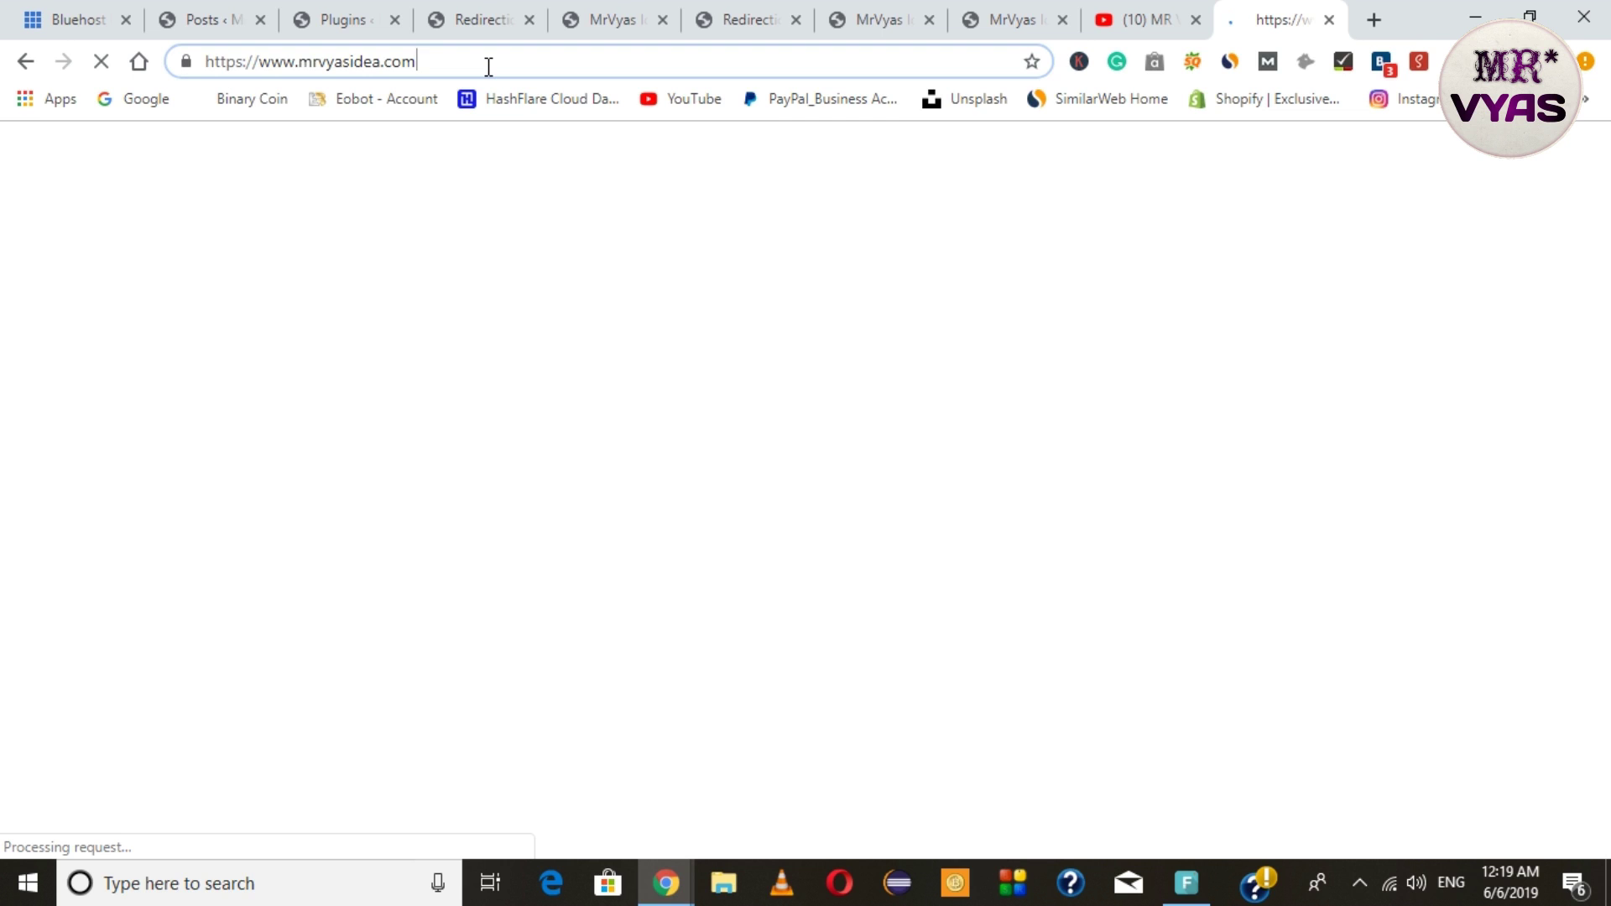
{"action": "key", "text": "ctrl+v"}
{"action": "left_click_drag", "start_coordinate": [803, 62], "coordinate": [209, 62]}
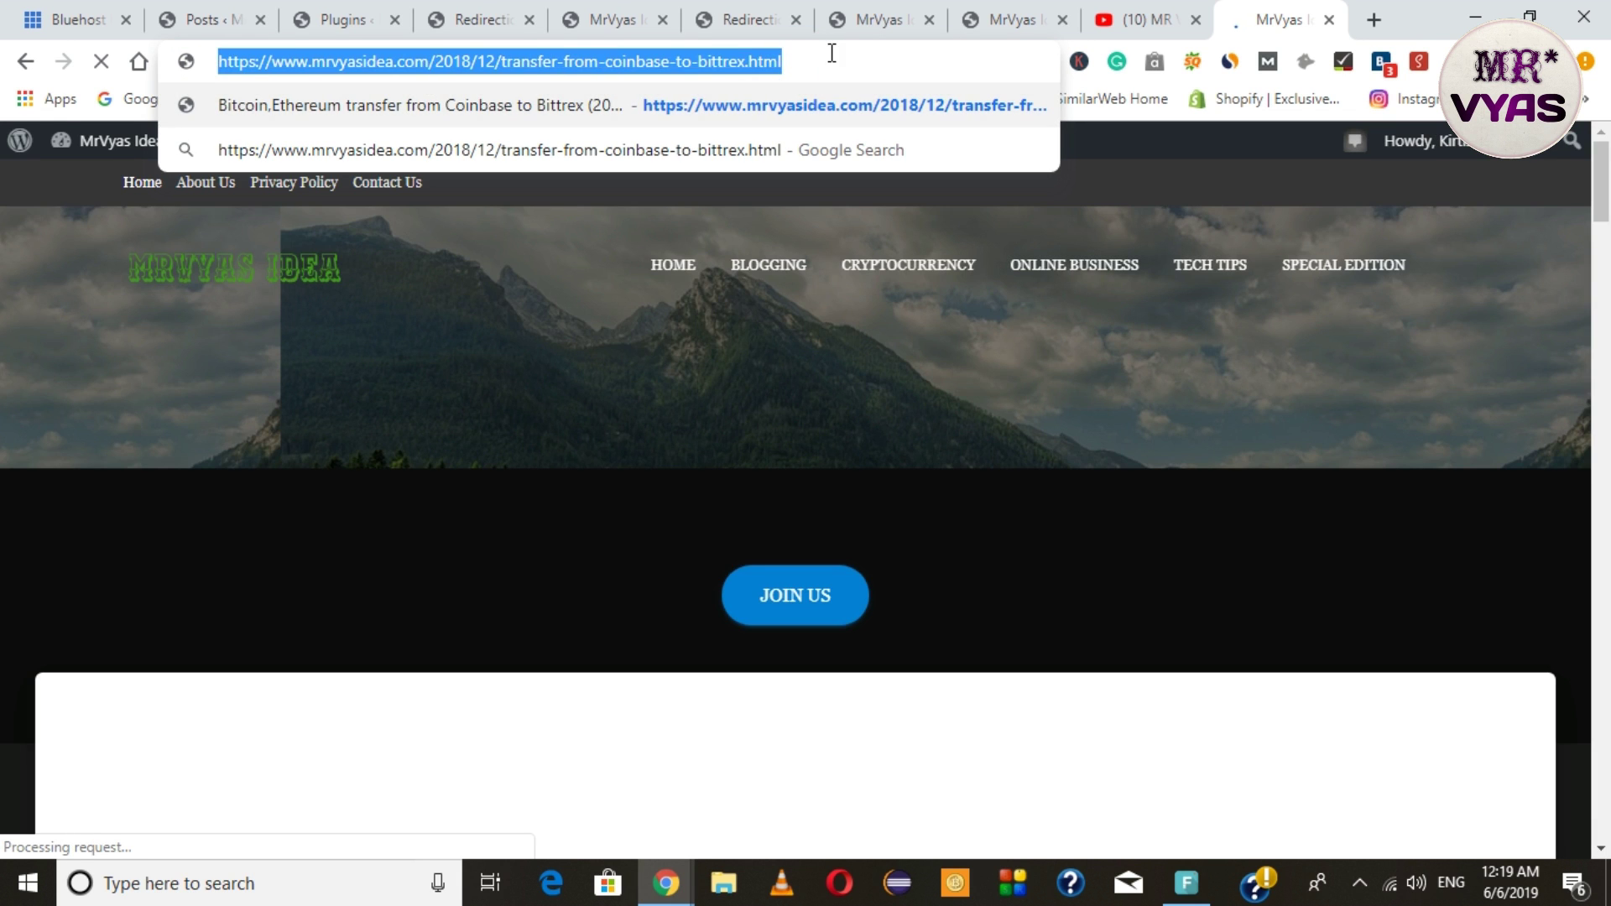
{"action": "left_click", "coordinate": [831, 53]}
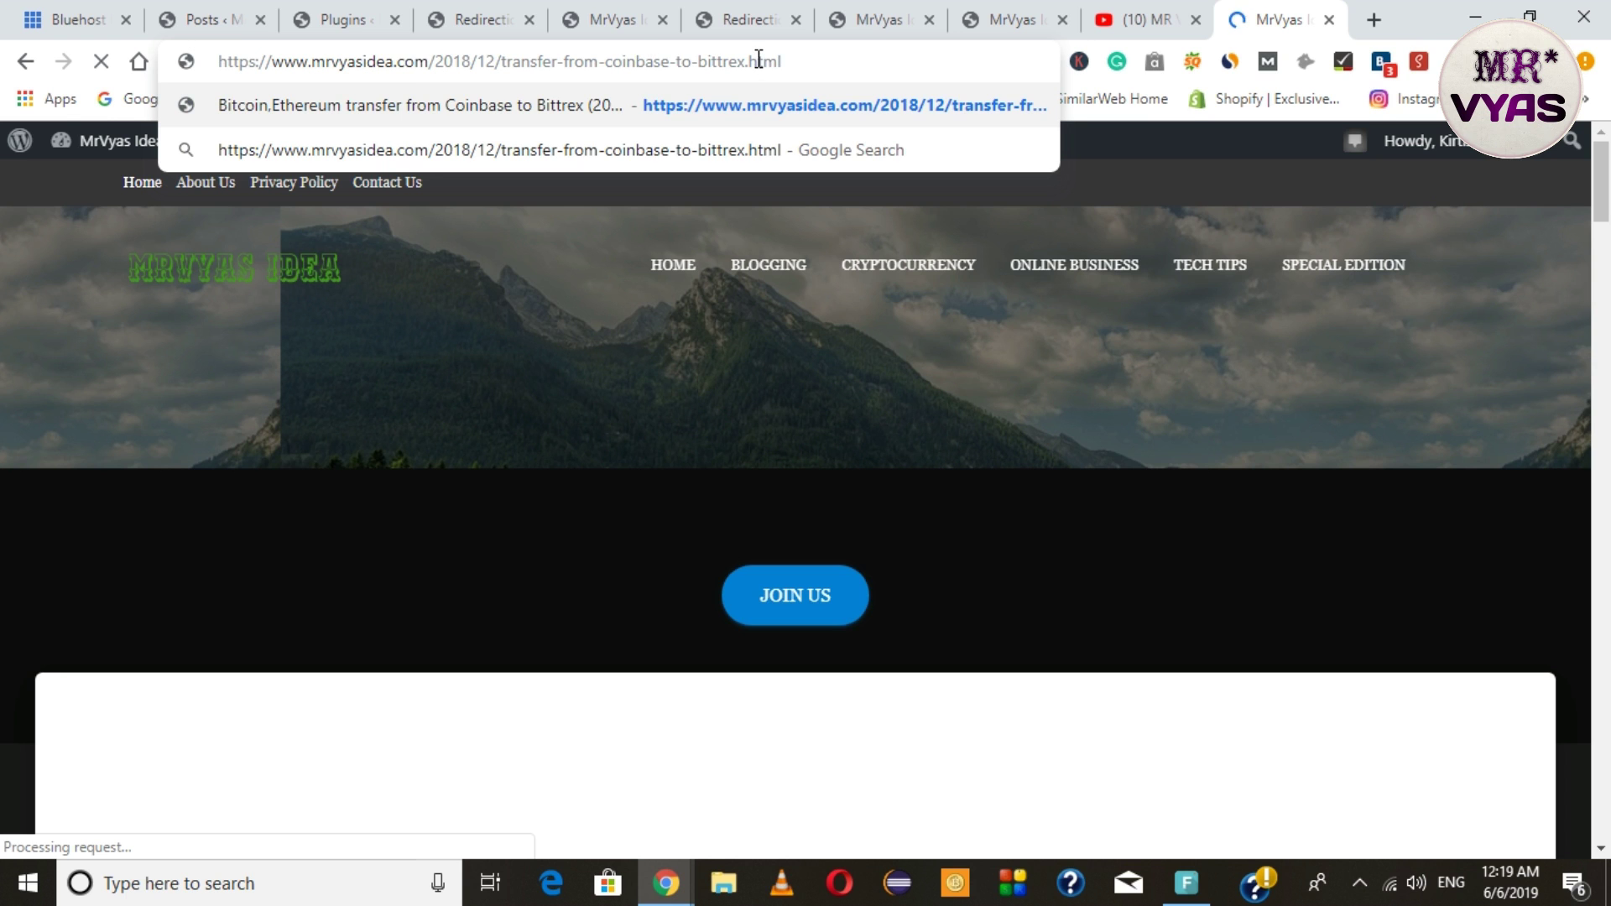
{"action": "key", "text": "Return"}
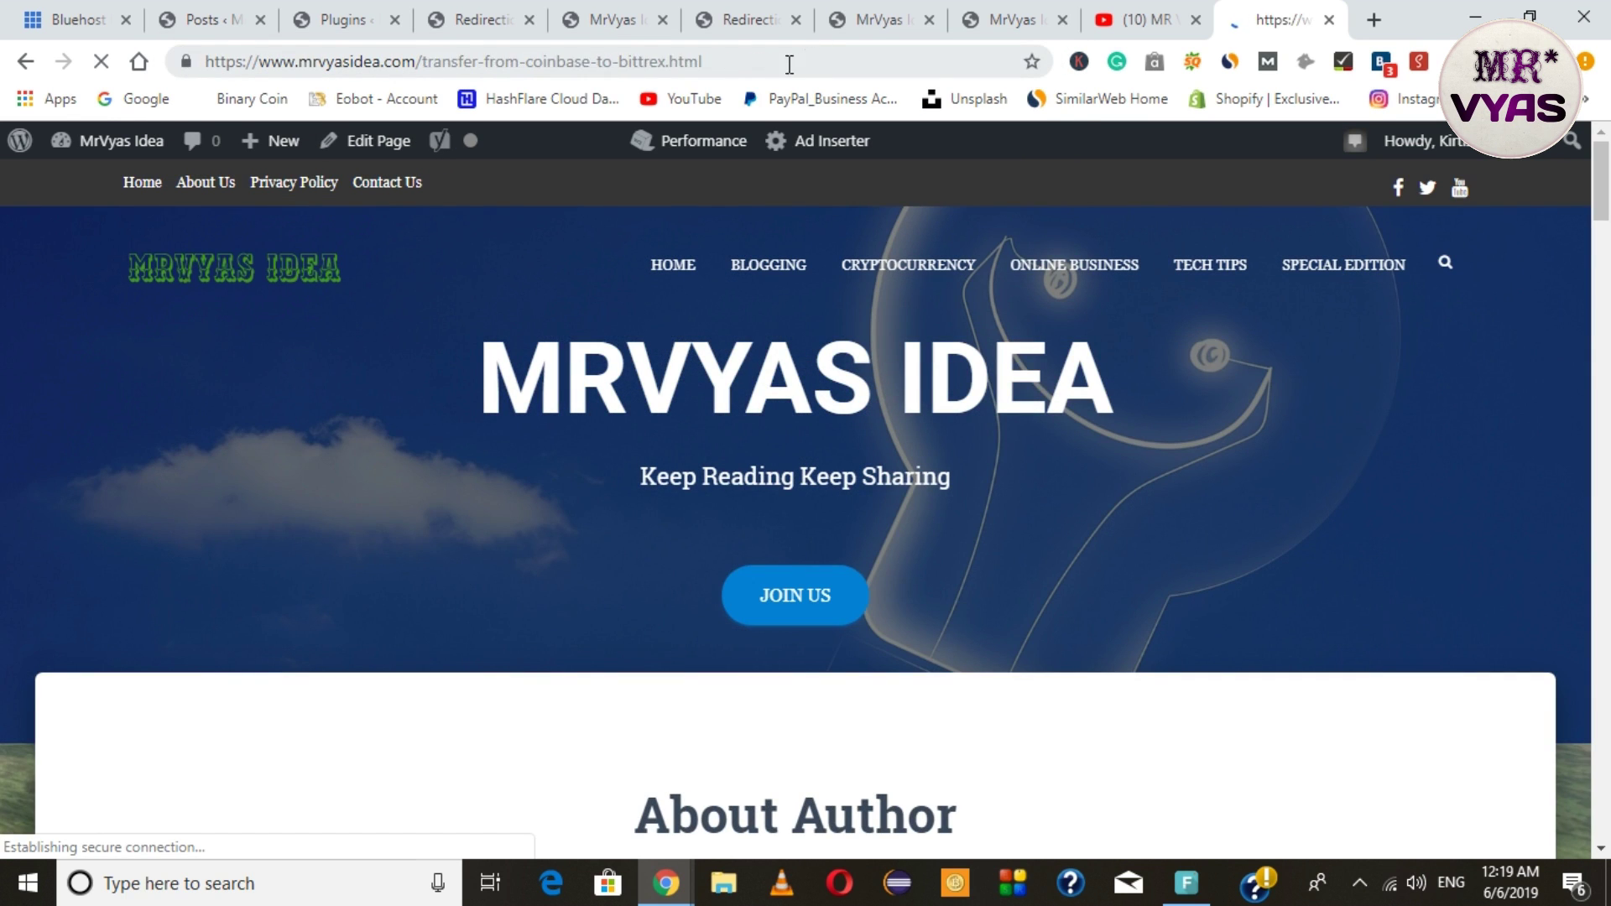
Step: Replace the redirected address's path with the old dated path and reload to test the redirect
{"action": "left_click_drag", "start_coordinate": [422, 54], "coordinate": [734, 66]}
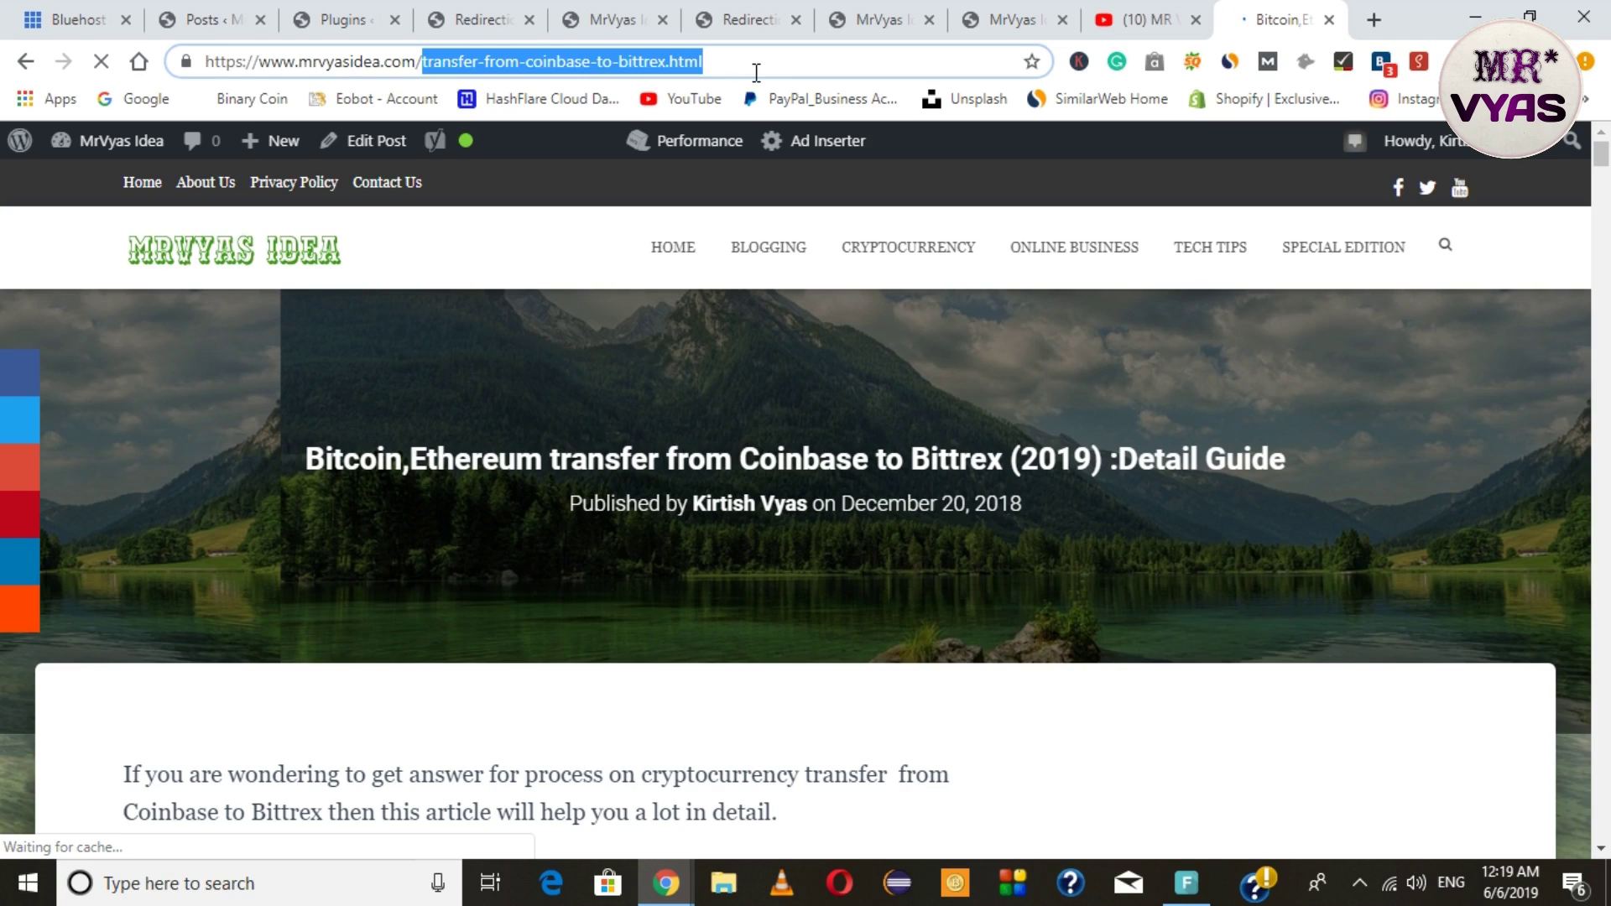
{"action": "triple_click", "coordinate": [759, 60]}
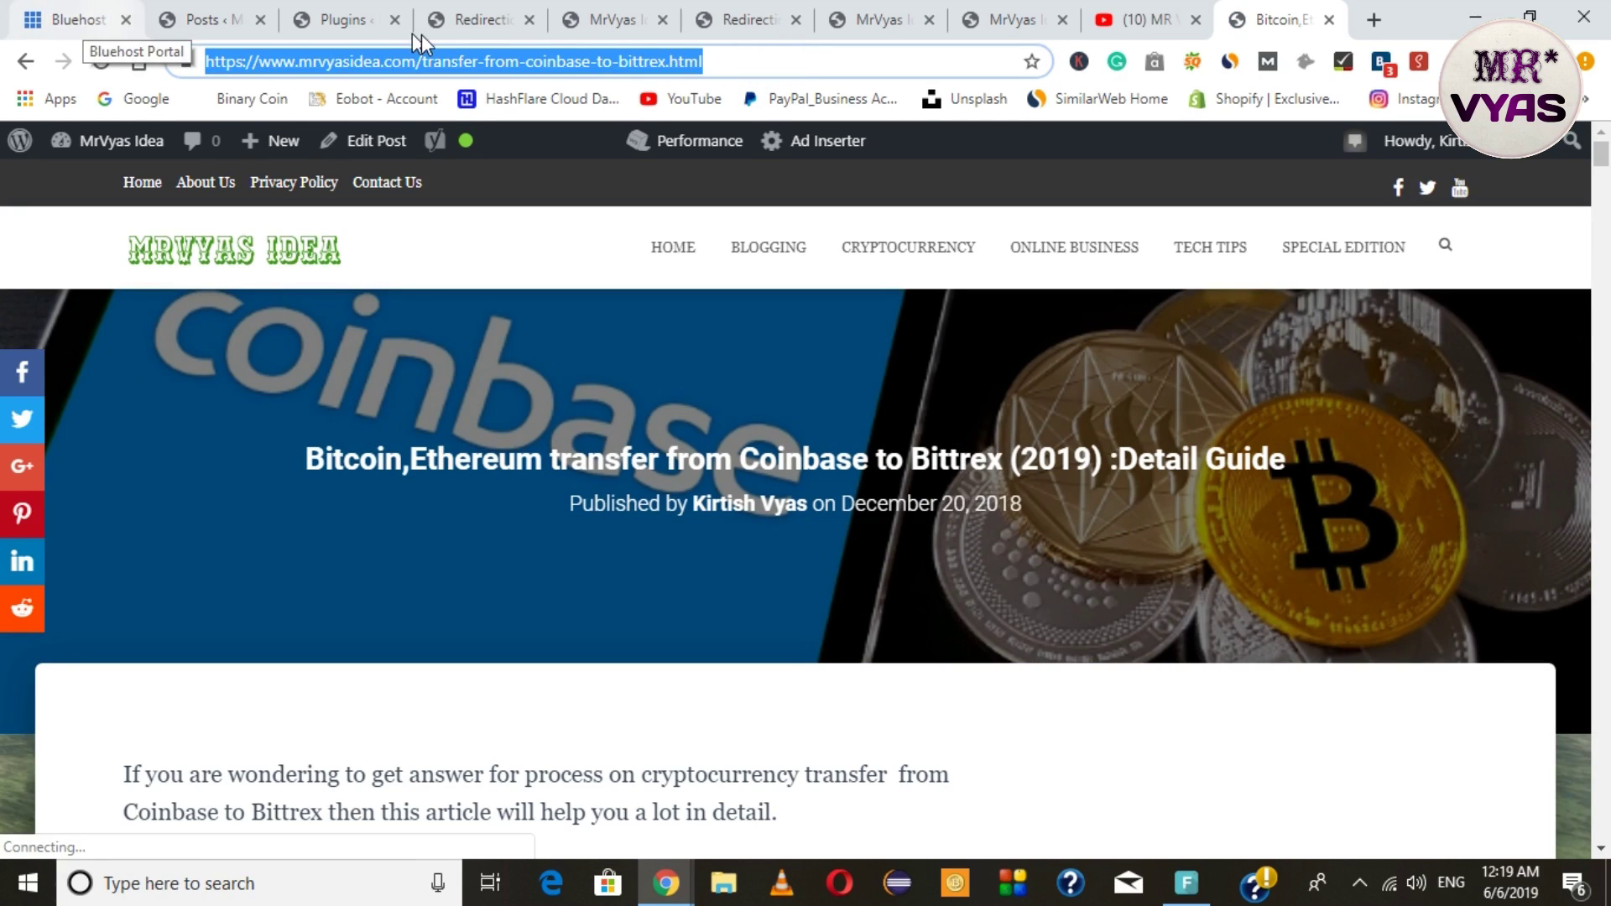
{"action": "left_click_drag", "start_coordinate": [743, 59], "coordinate": [417, 60]}
{"action": "key", "text": "ctrl+v"}
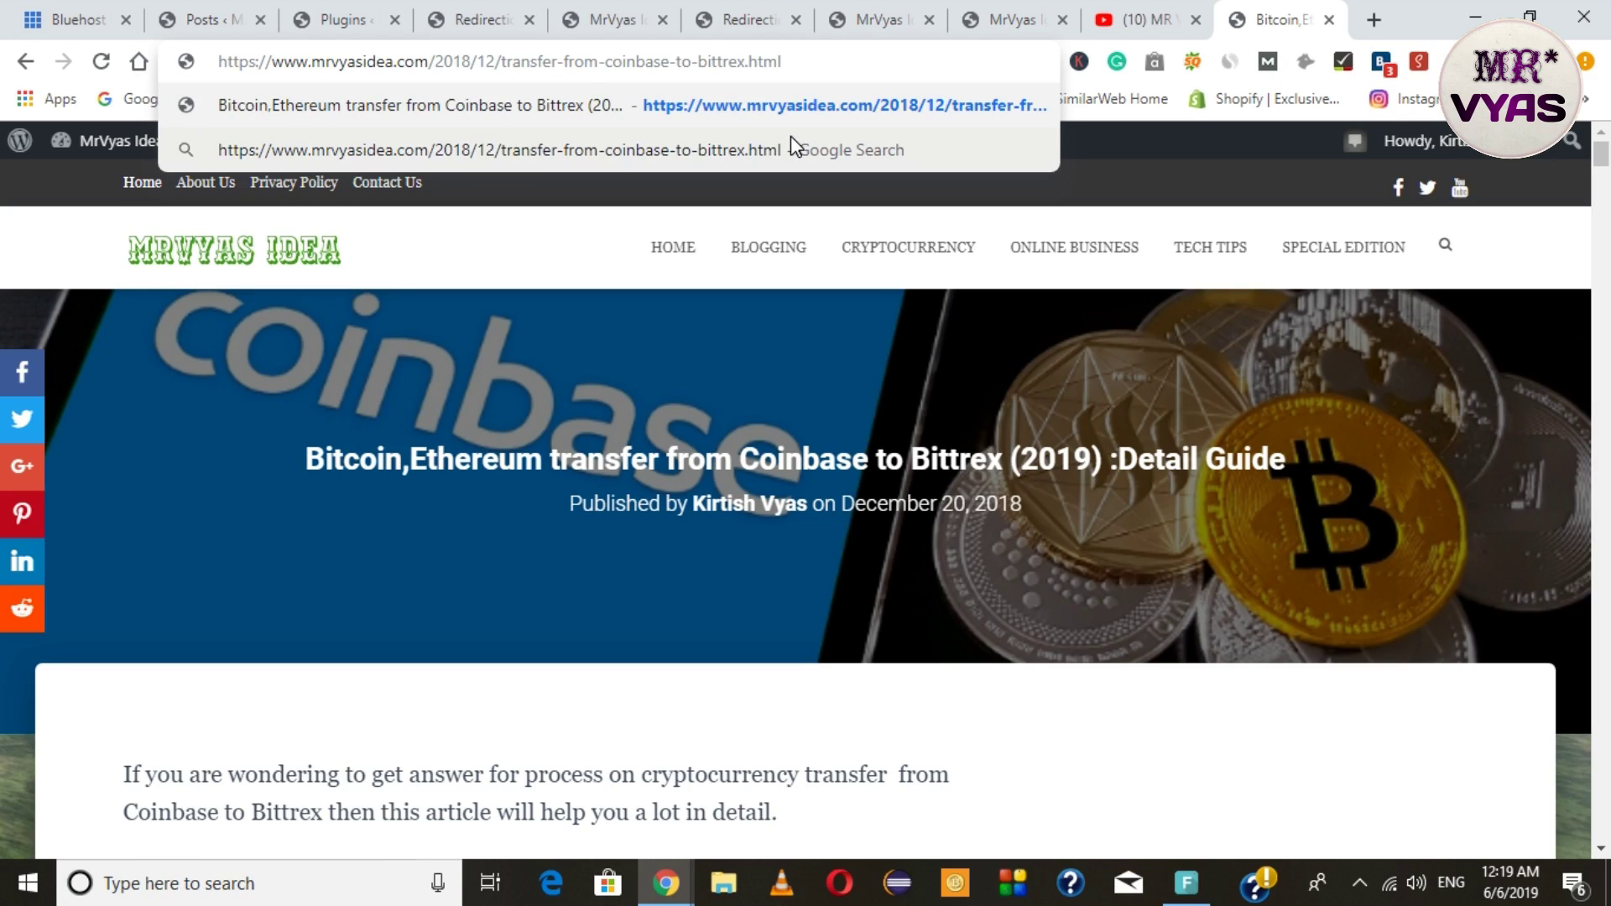
{"action": "key", "text": "Return"}
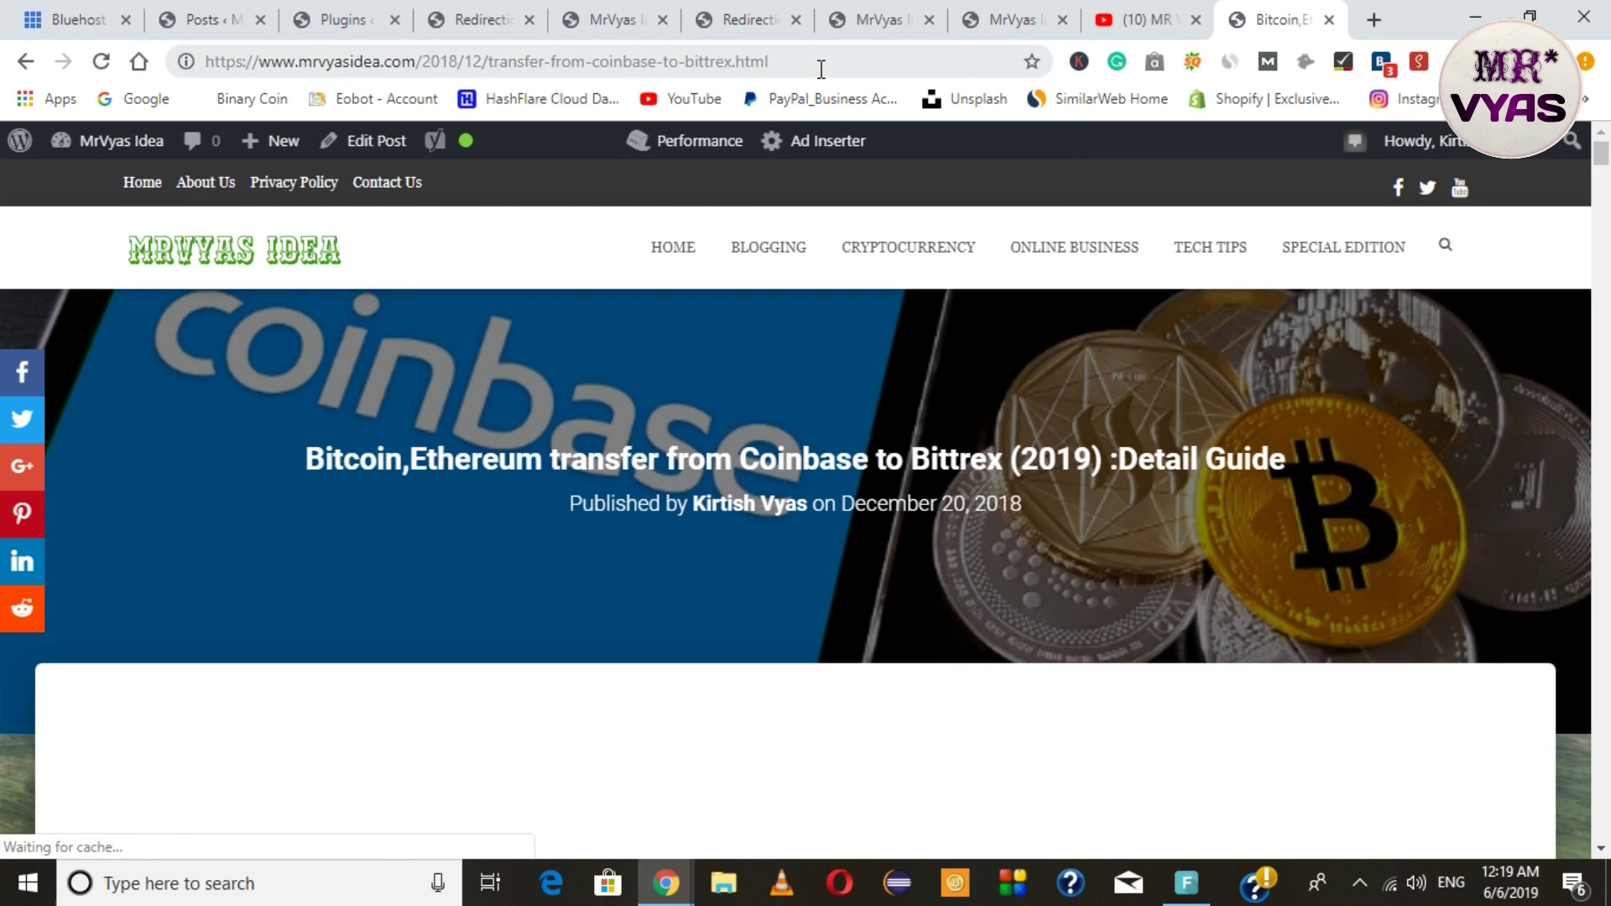
Step: Select the Coinbase to Bittrex article's full web address
{"action": "left_click", "coordinate": [775, 63]}
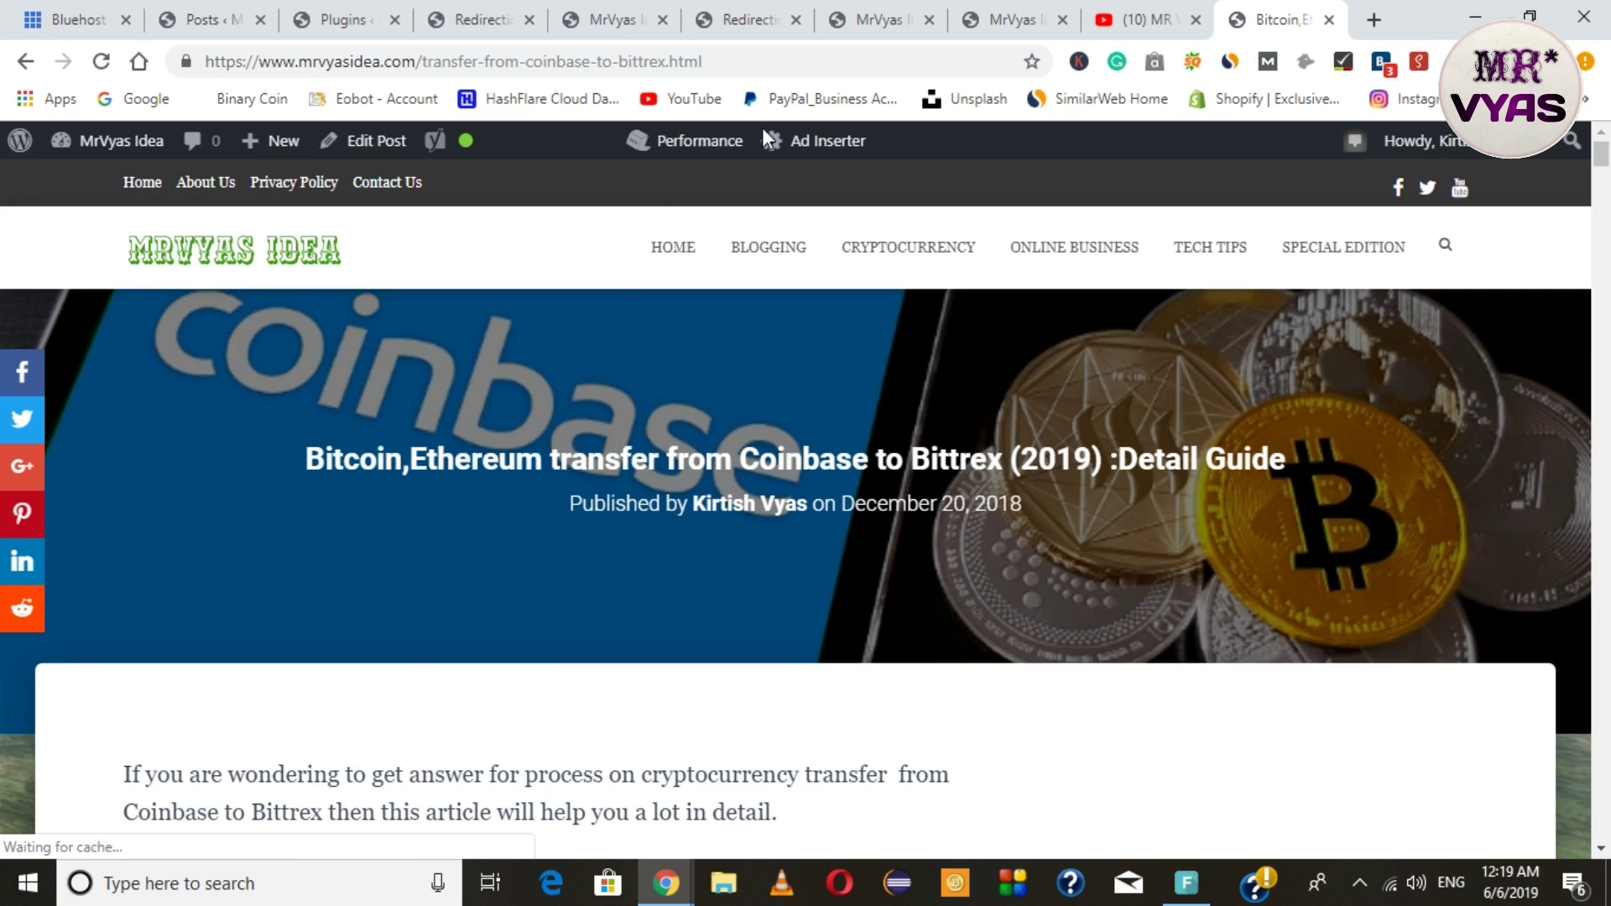
{"action": "left_click", "coordinate": [801, 60]}
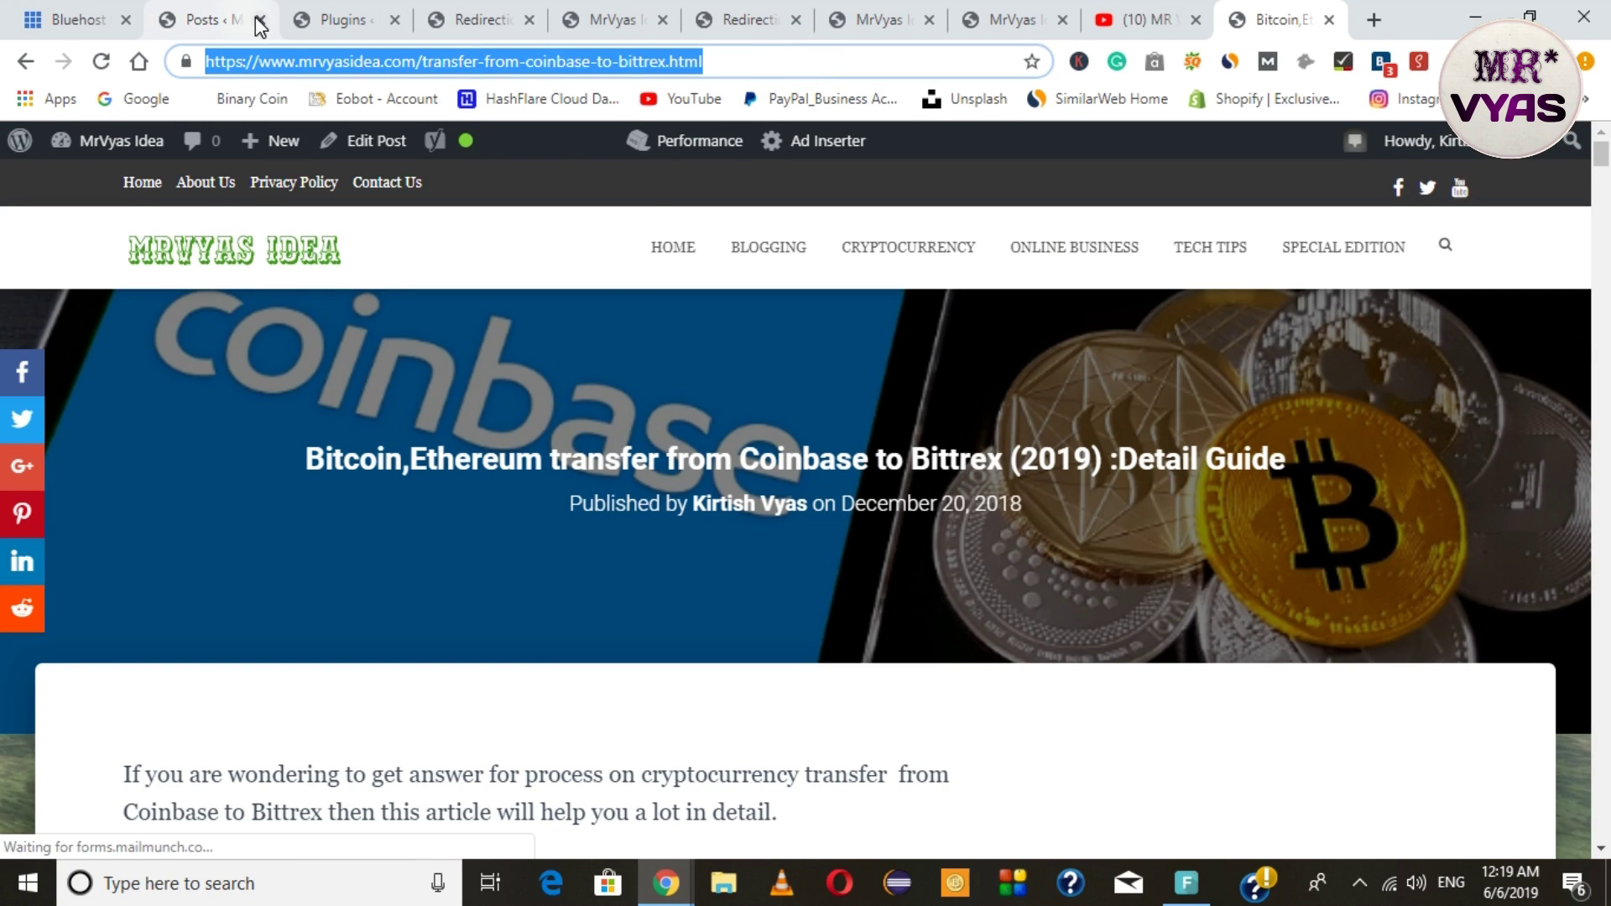
{"action": "left_click", "coordinate": [751, 62]}
{"action": "left_click_drag", "start_coordinate": [780, 62], "coordinate": [189, 62]}
Step: Back on the Redirection page, dismiss the comment notification and start an Add New redirect
{"action": "left_click", "coordinate": [507, 16]}
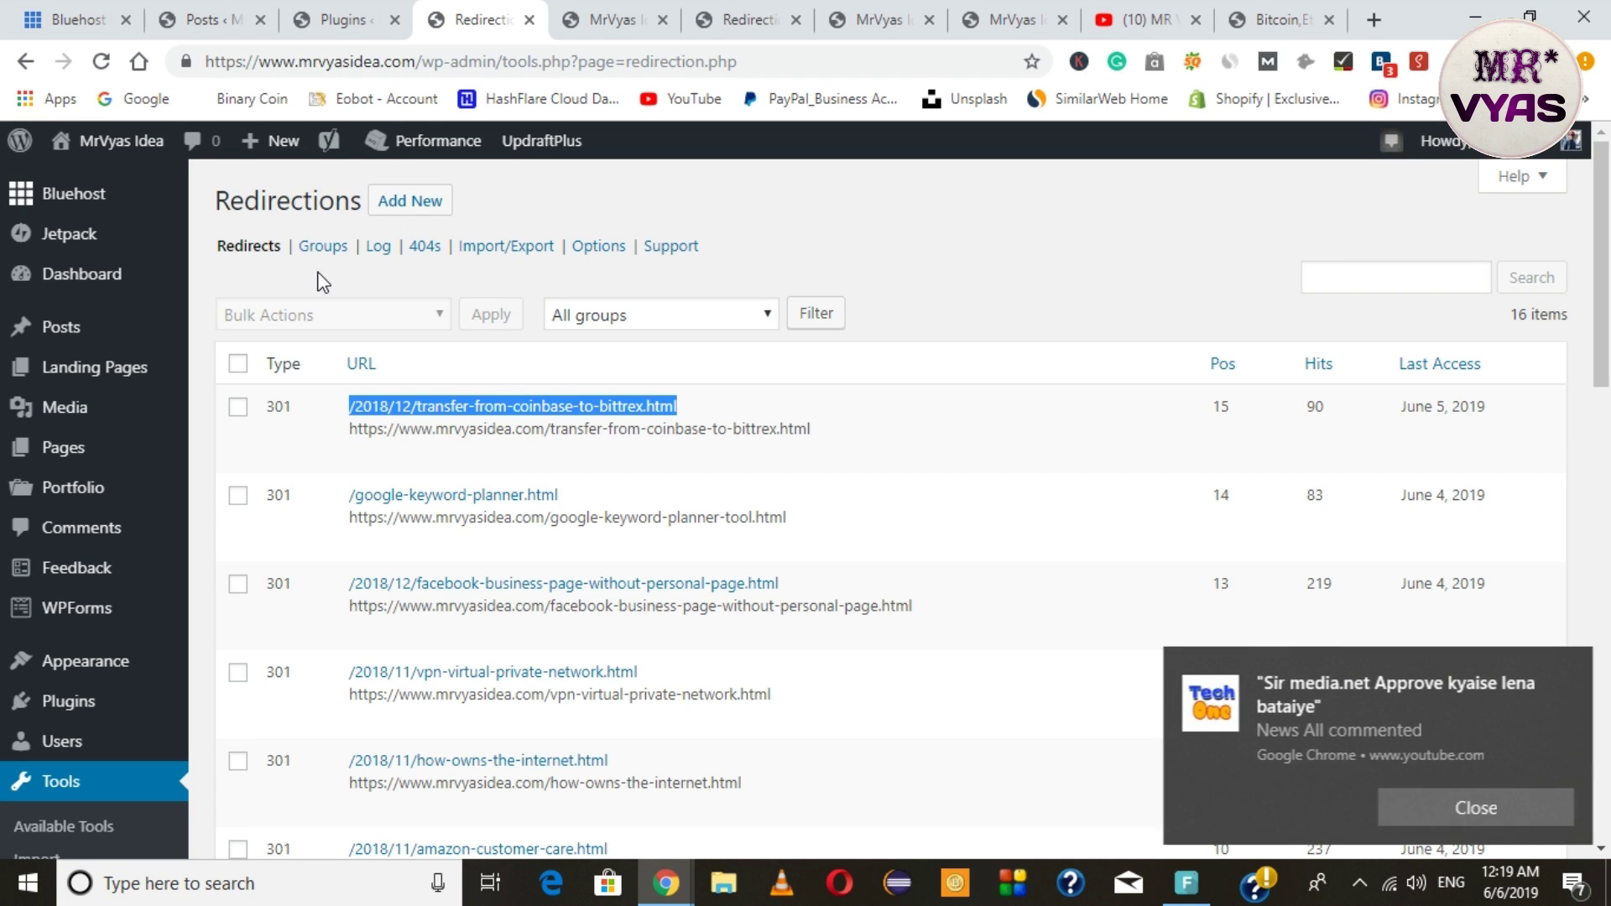
{"action": "left_click", "coordinate": [1441, 817]}
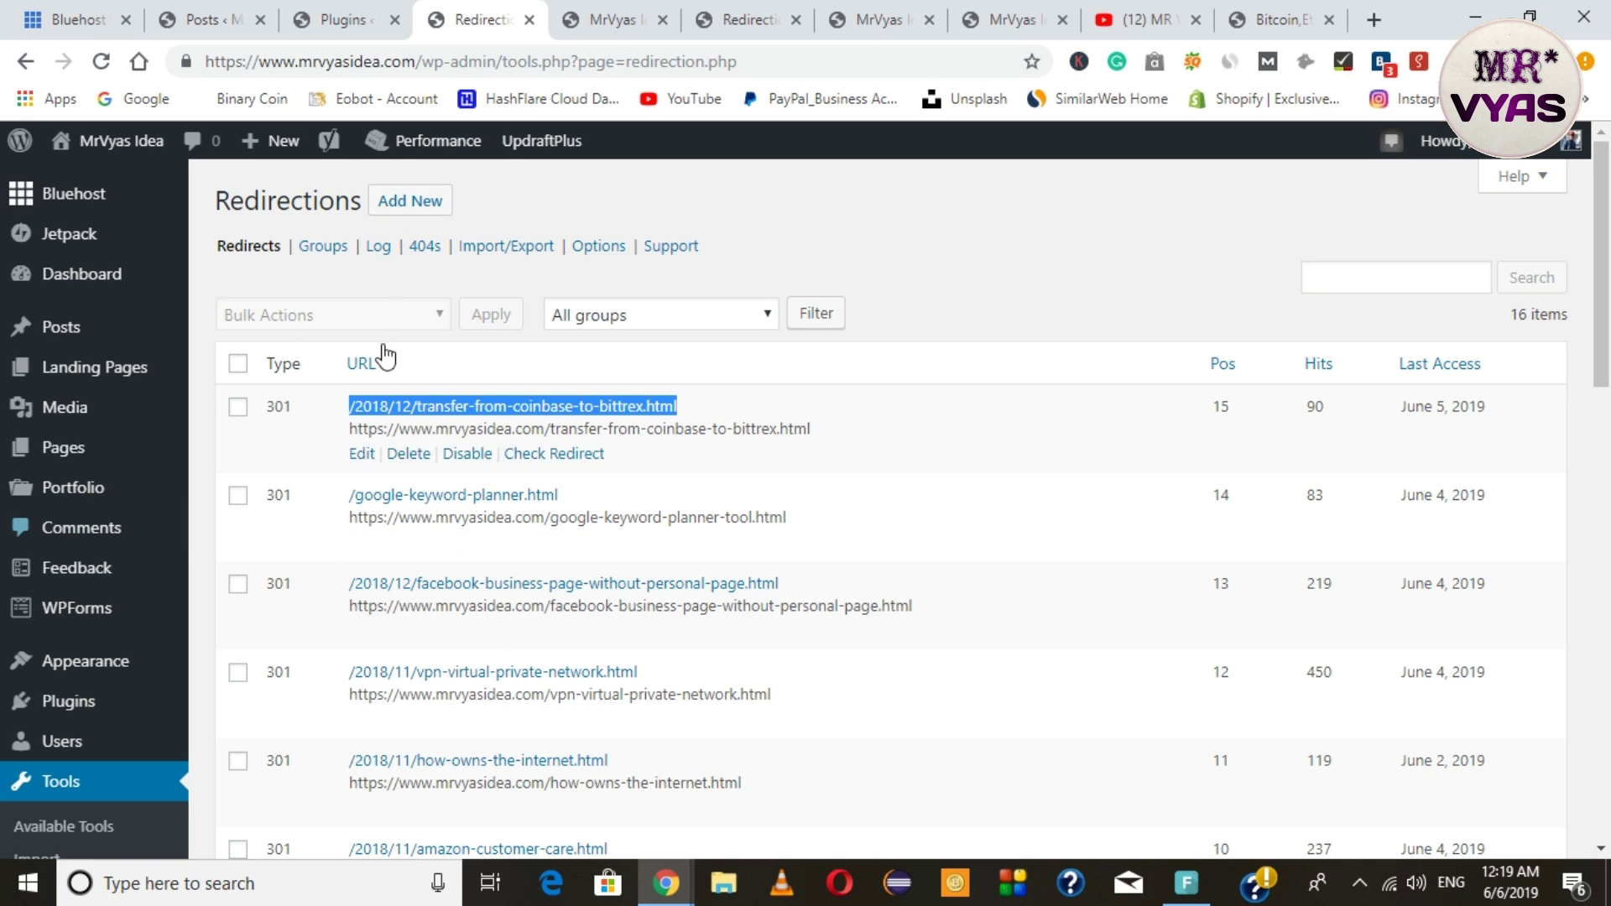
{"action": "left_click", "coordinate": [409, 205]}
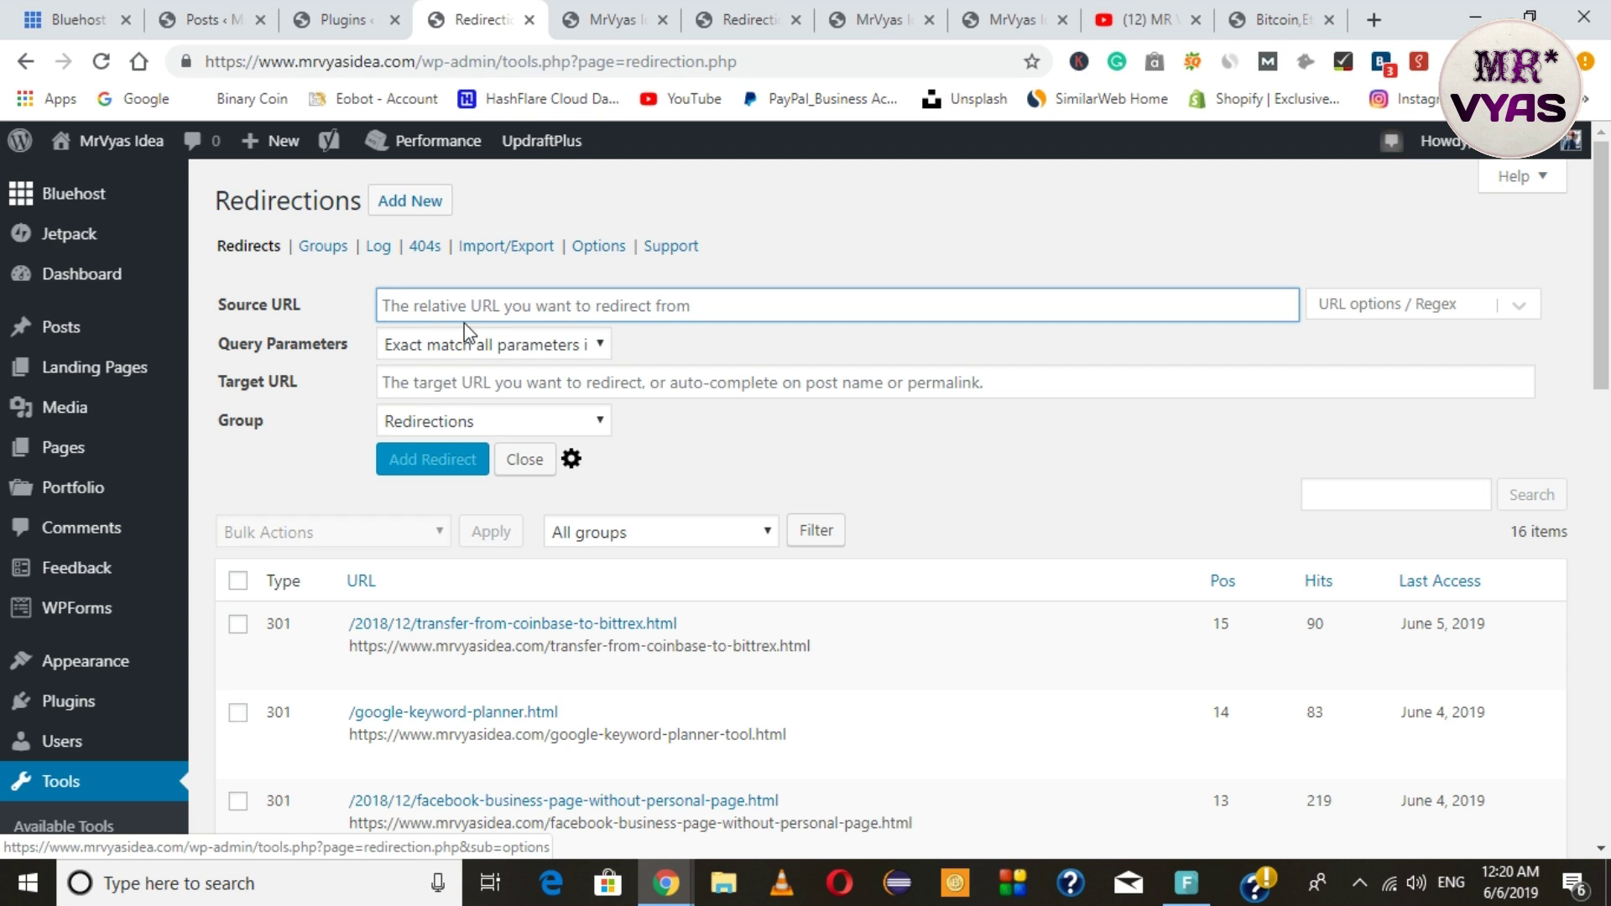
{"action": "key", "text": "ctrl+v"}
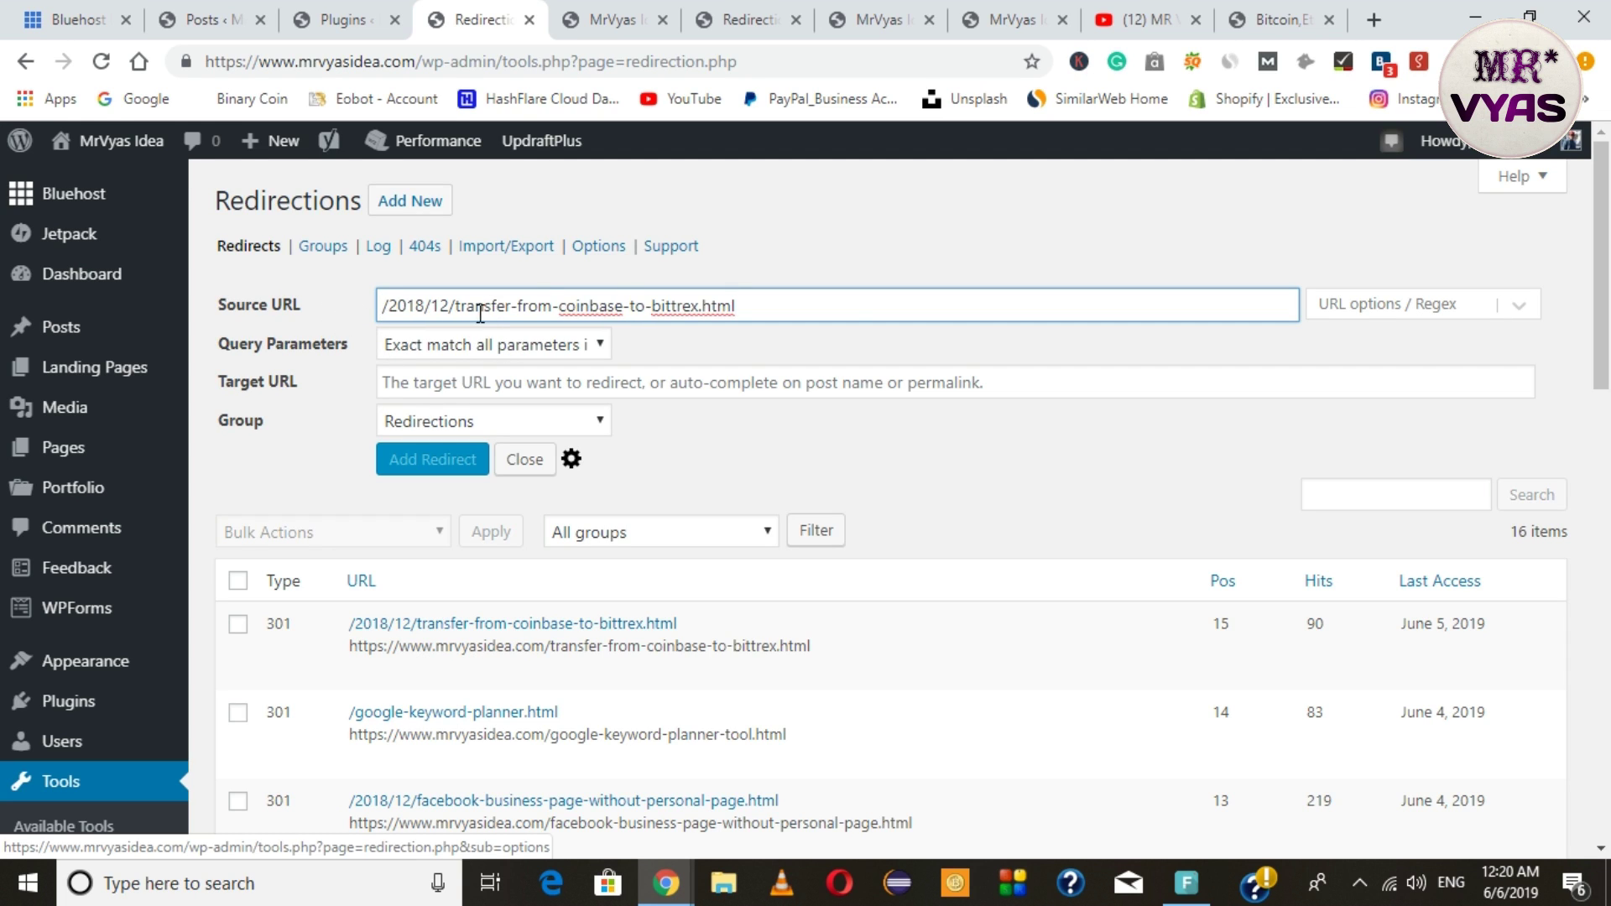
{"action": "key", "text": "ctrl+a"}
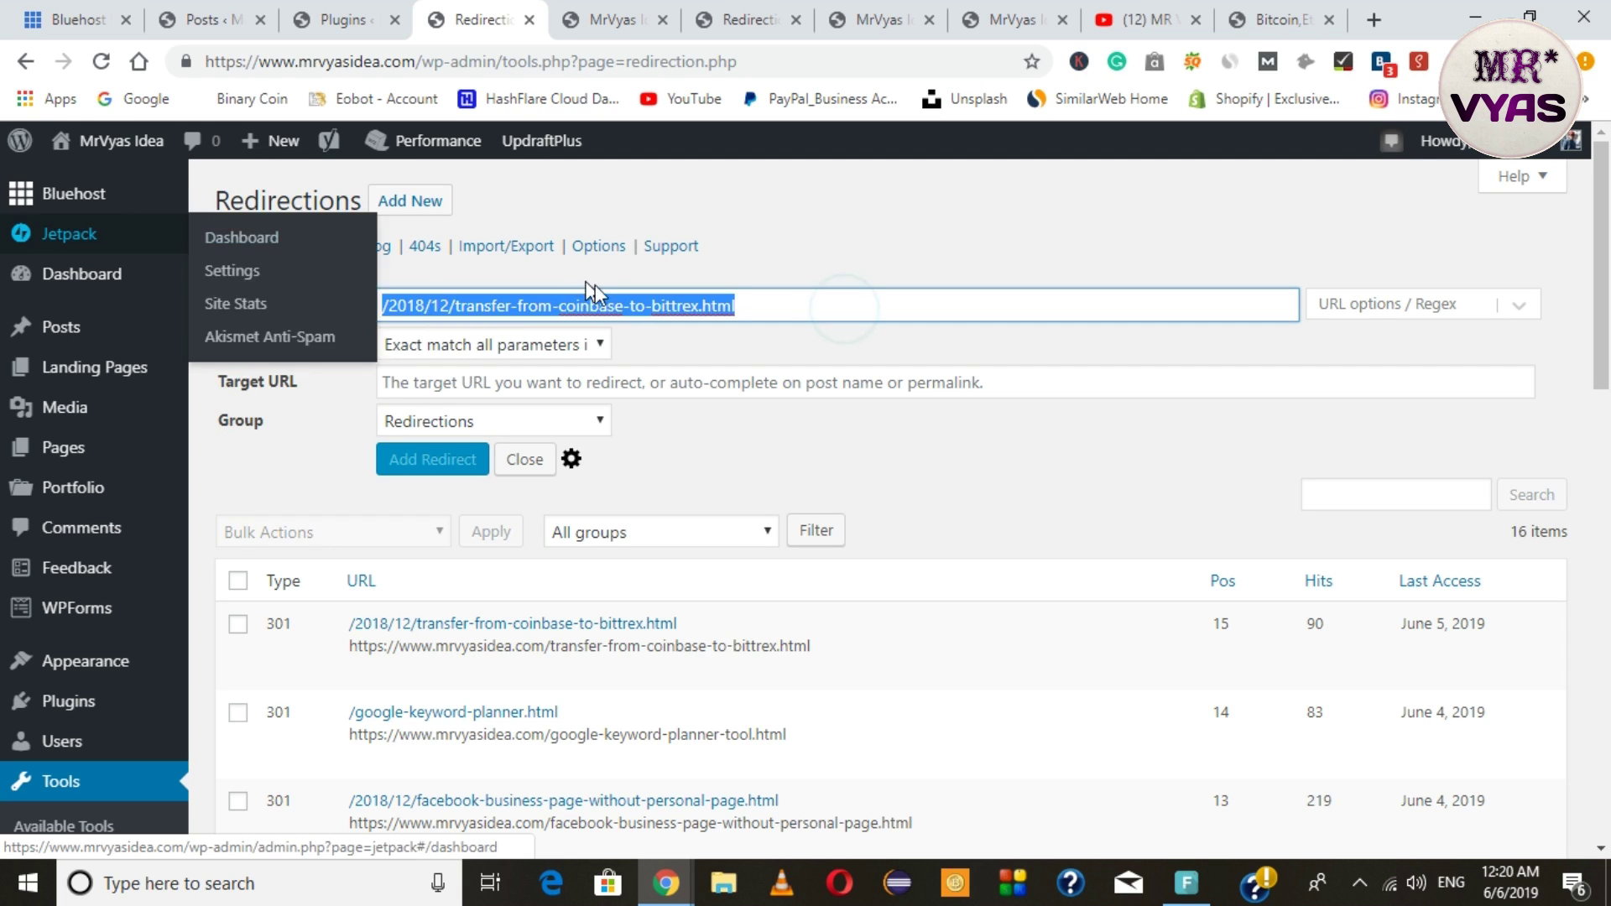
{"action": "left_click", "coordinate": [865, 308]}
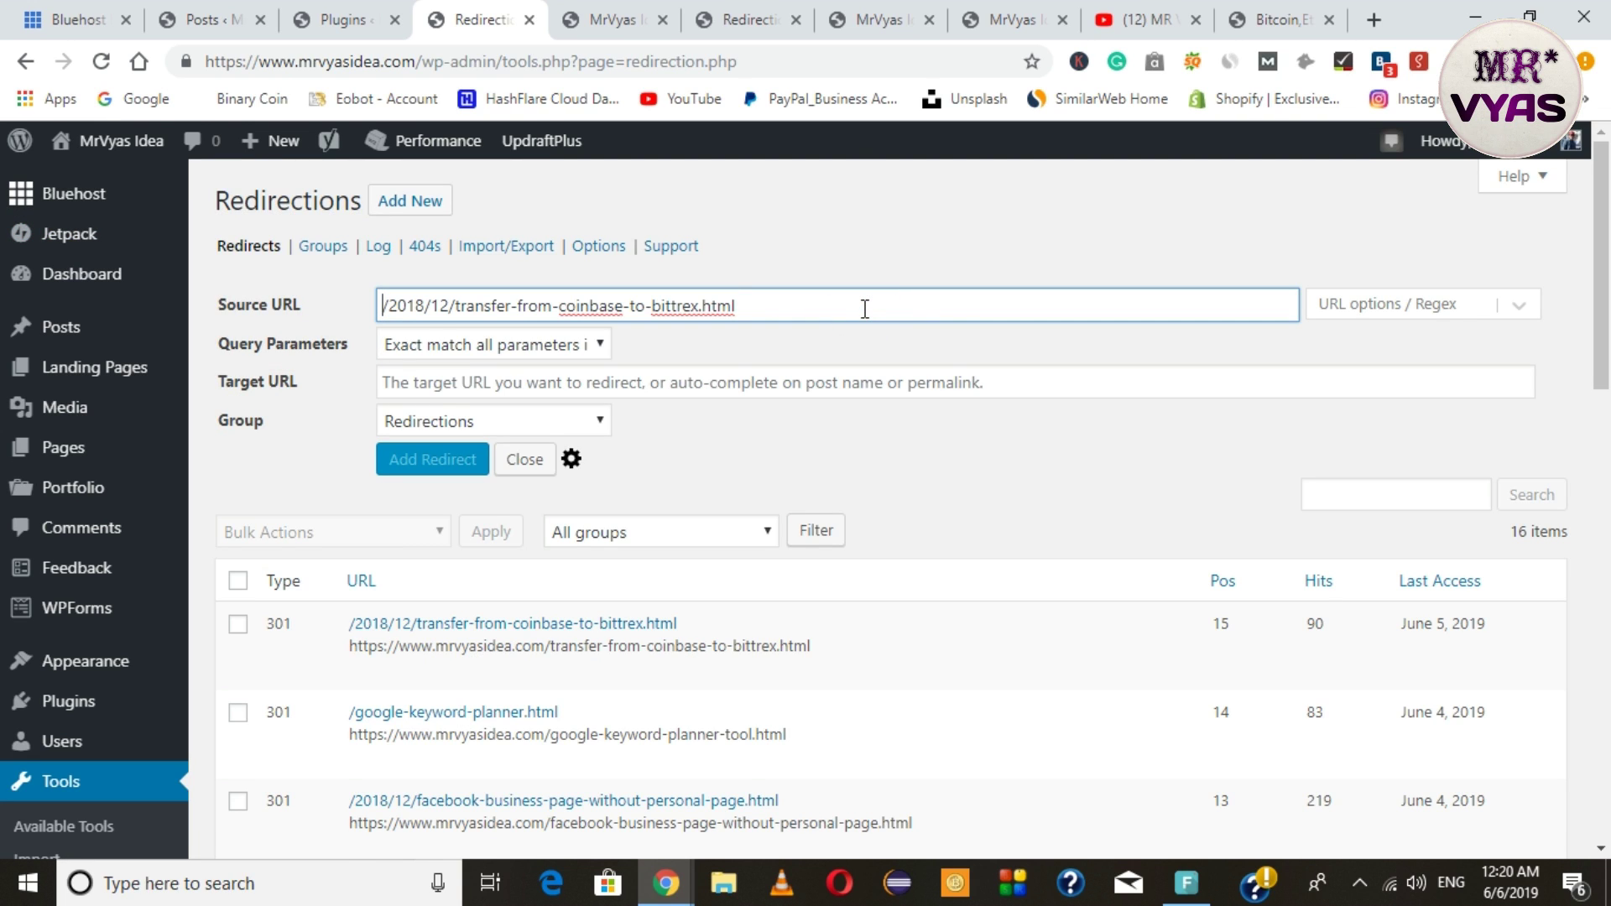
{"action": "type", "text": "https://mrvyasidea.com"}
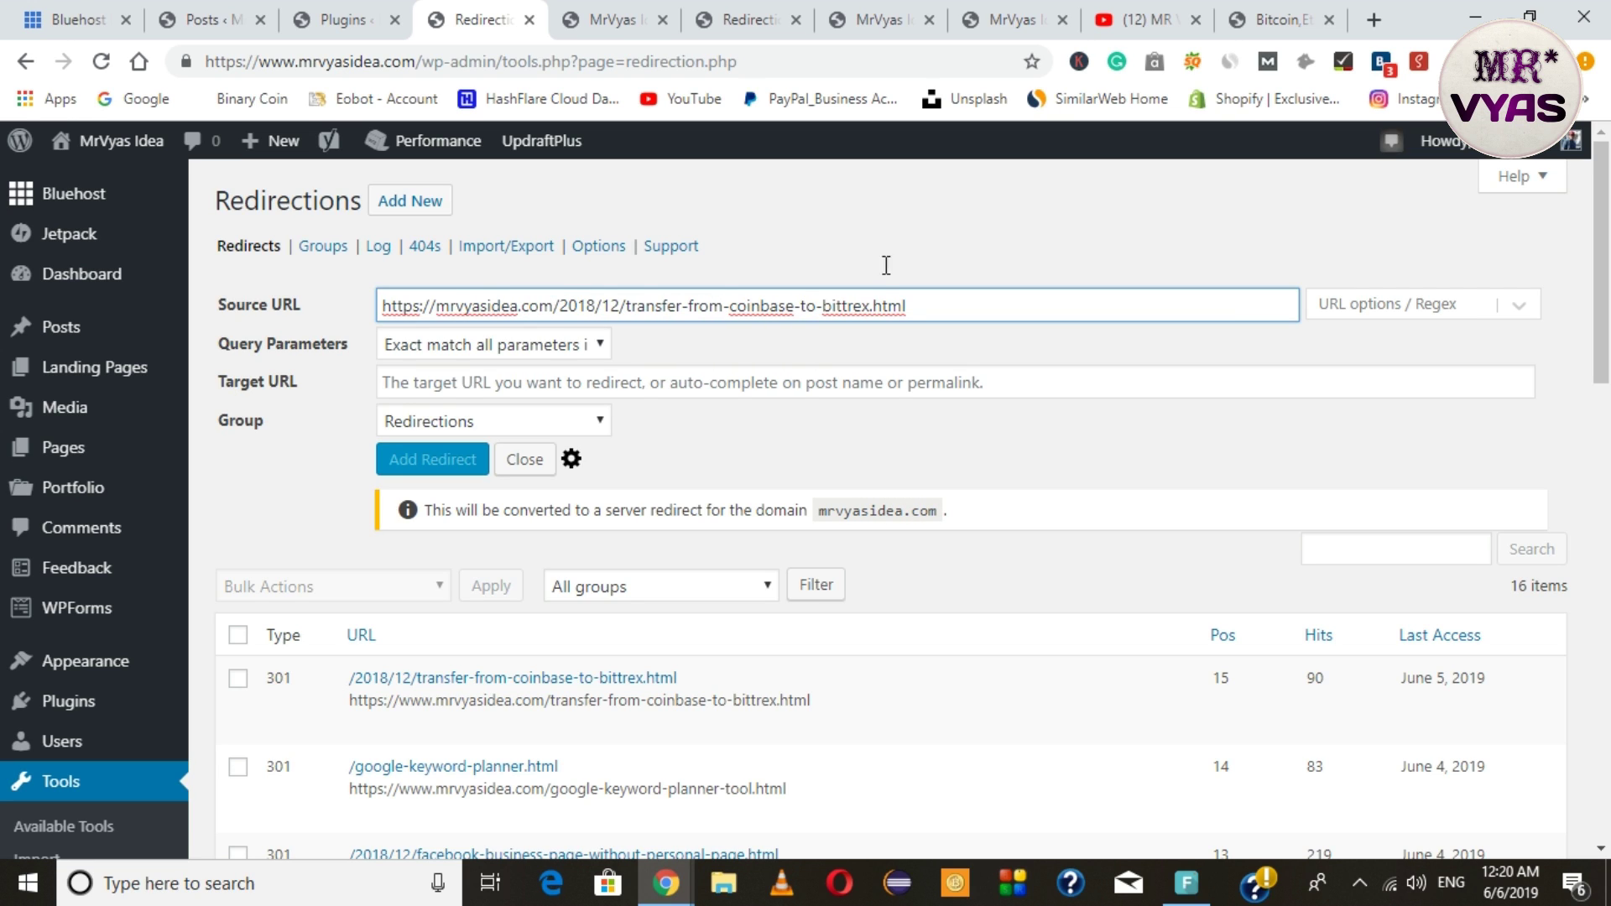
{"action": "left_click", "coordinate": [437, 305]}
{"action": "type", "text": "www."}
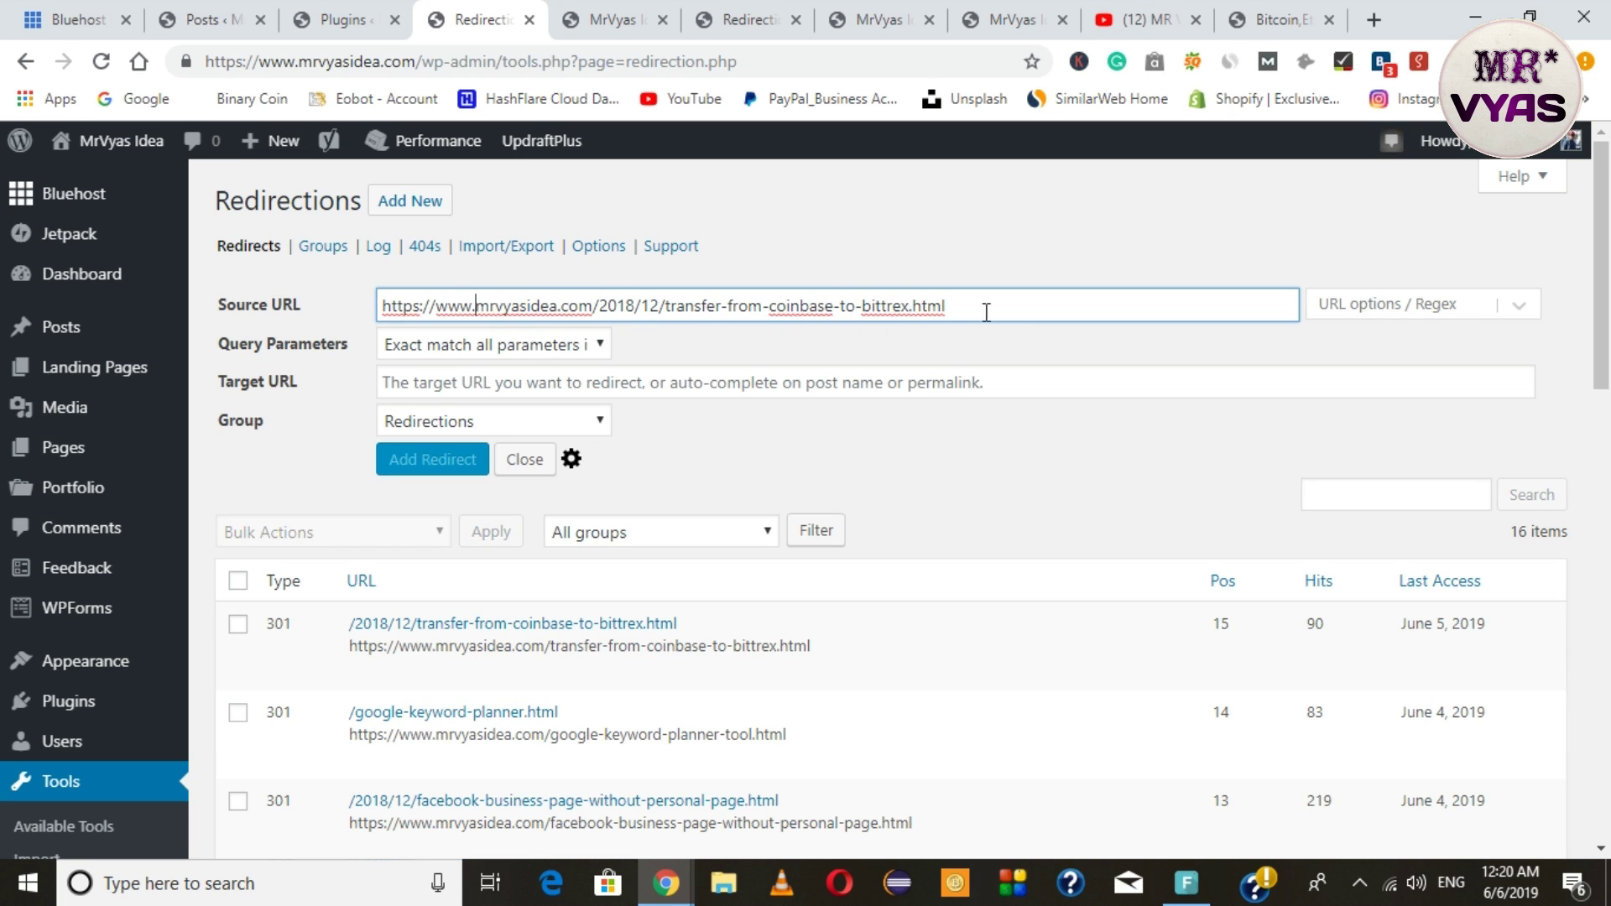
{"action": "left_click_drag", "start_coordinate": [974, 307], "coordinate": [340, 275]}
{"action": "key", "text": "ctrl+c"}
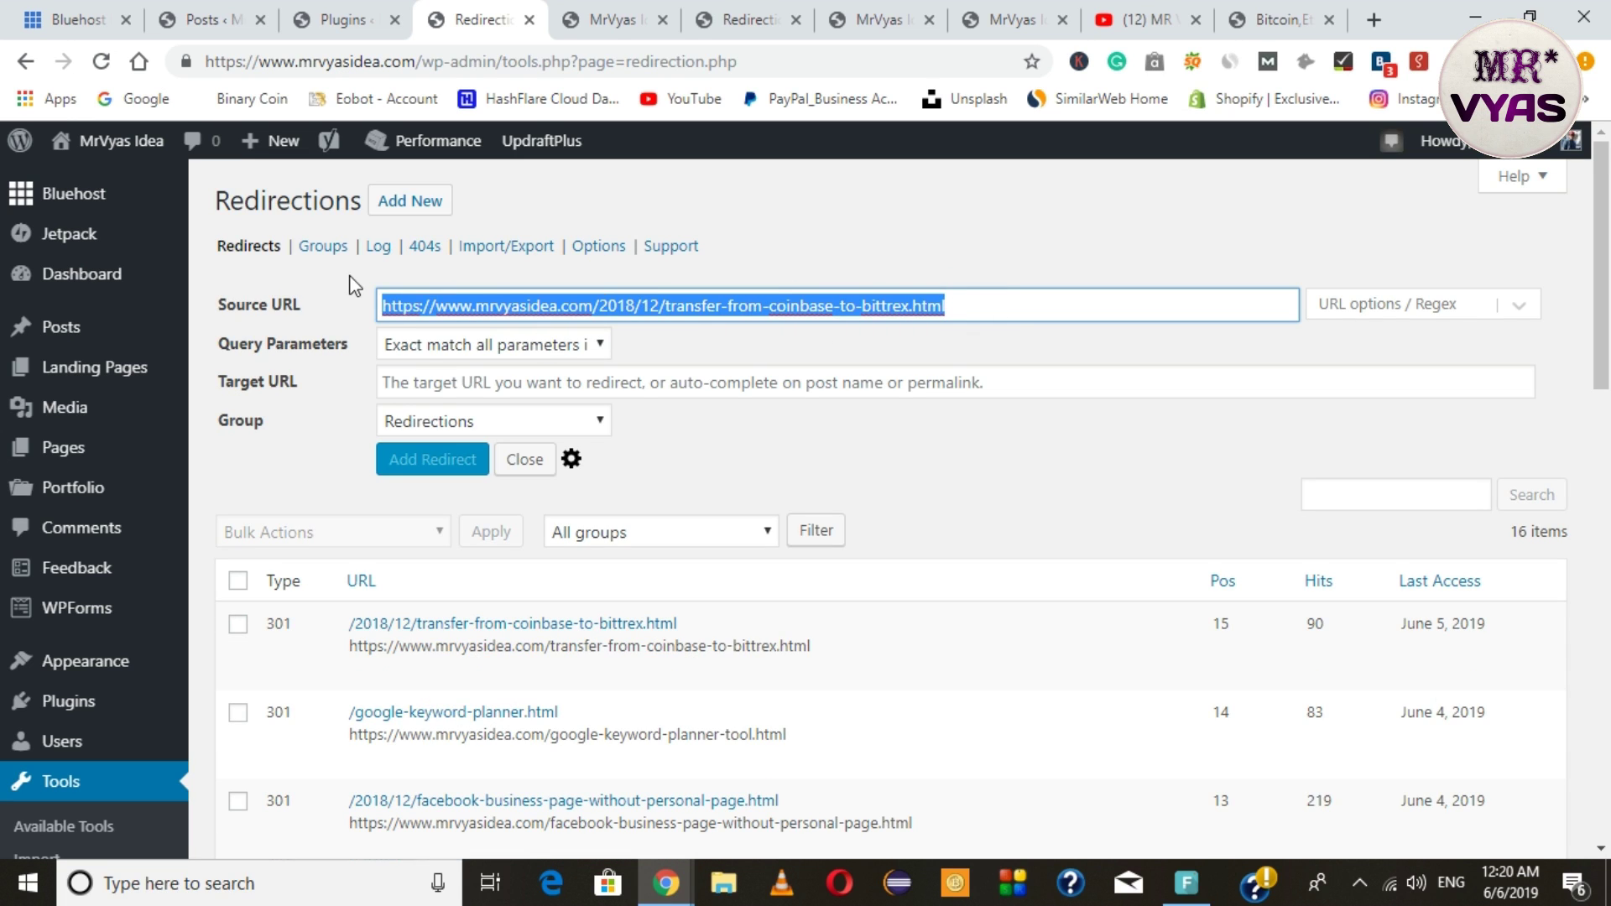
Step: Fill Target URL with the same address minus the 2018/12/ date folders
{"action": "left_click", "coordinate": [607, 381]}
{"action": "key", "text": "ctrl+v"}
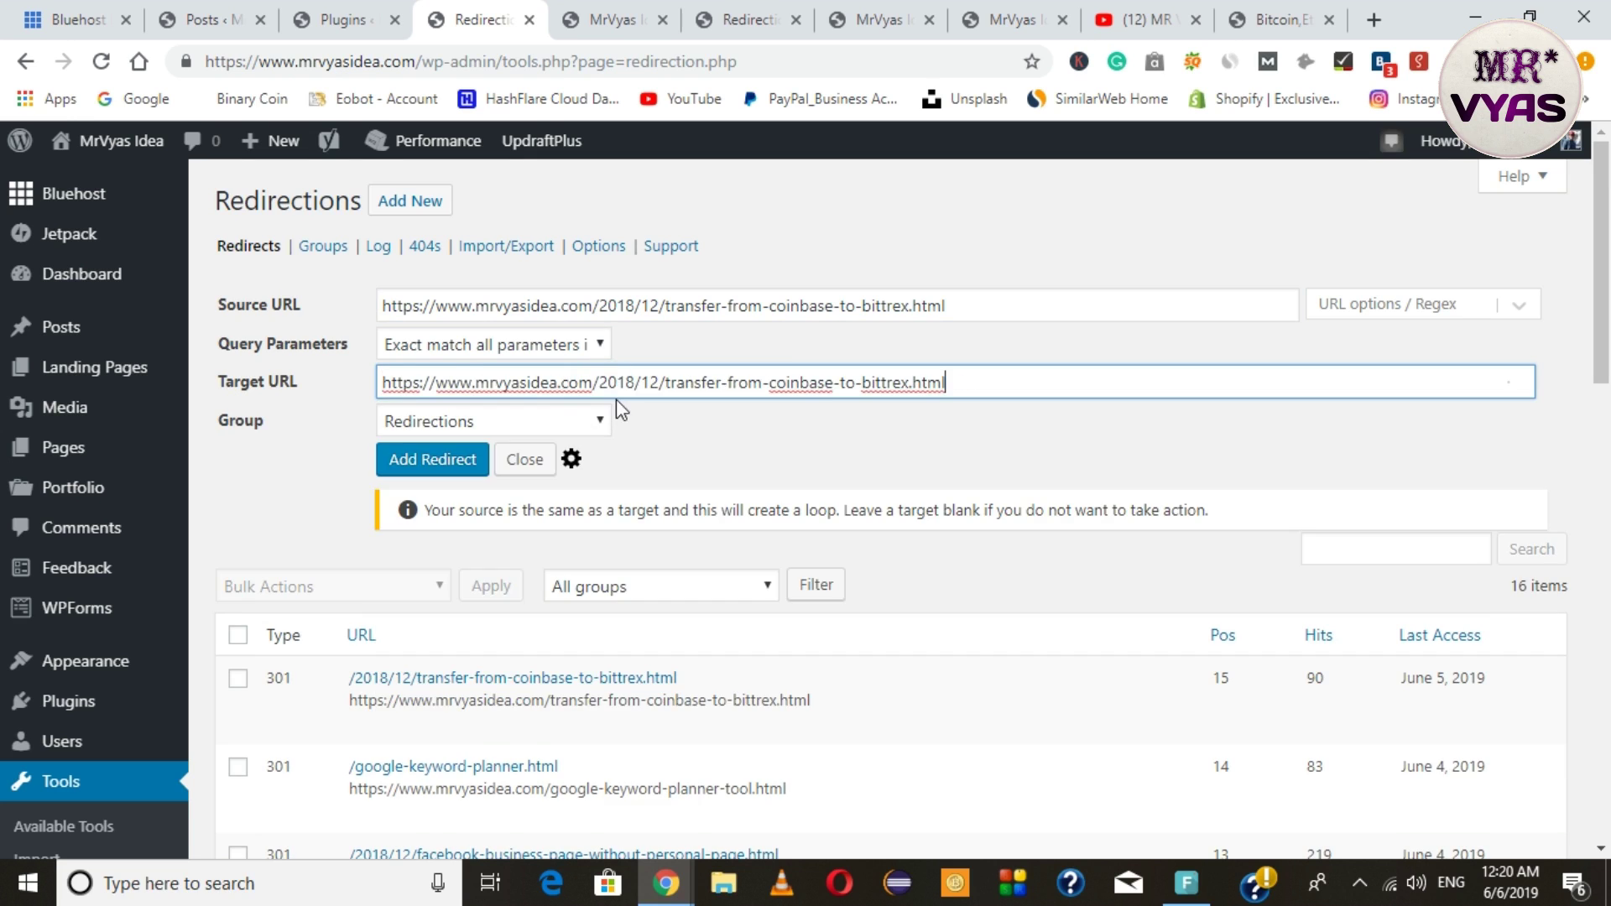
{"action": "left_click_drag", "start_coordinate": [666, 382], "coordinate": [607, 384]}
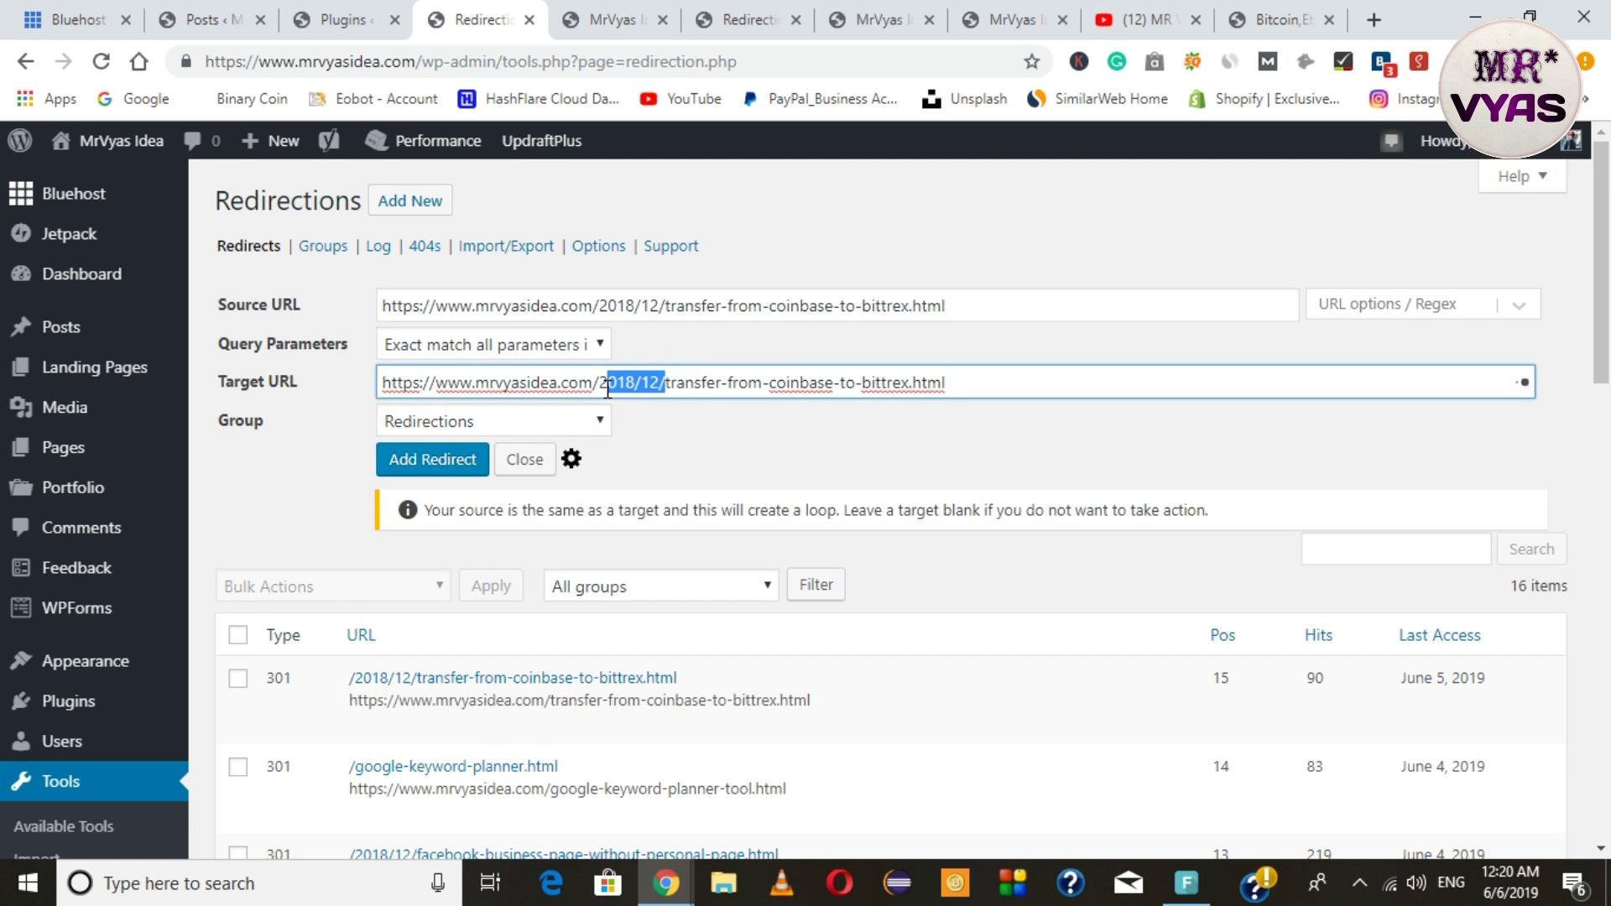
{"action": "key", "text": "BackSpace"}
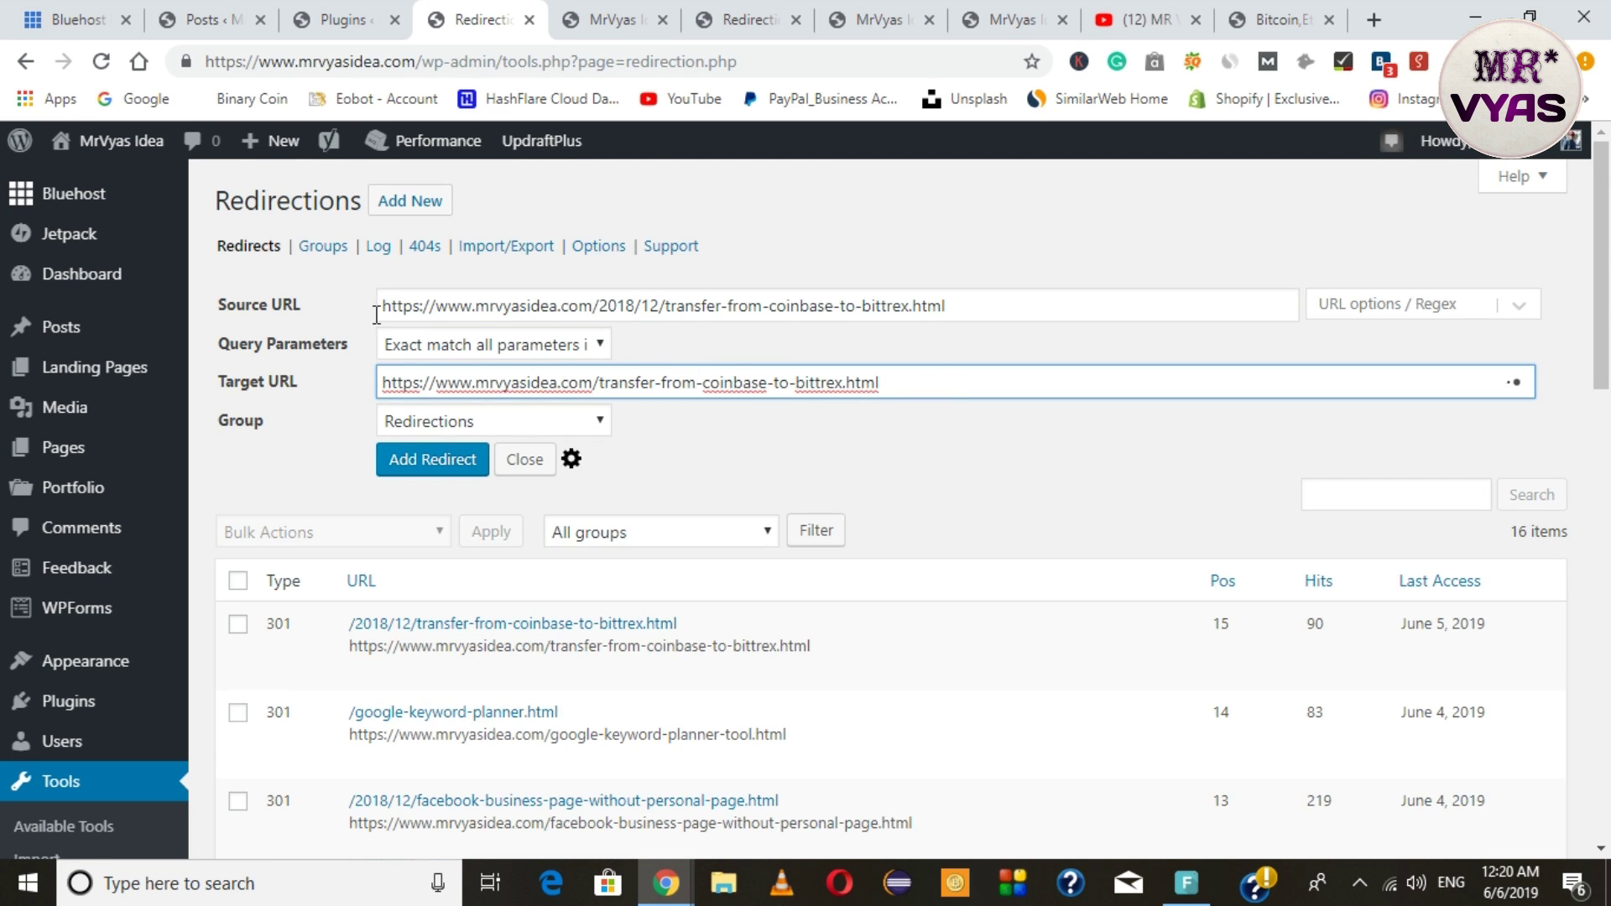
Step: Compare the source and target URLs and keep the group as Redirections
{"action": "left_click_drag", "start_coordinate": [994, 309], "coordinate": [290, 295]}
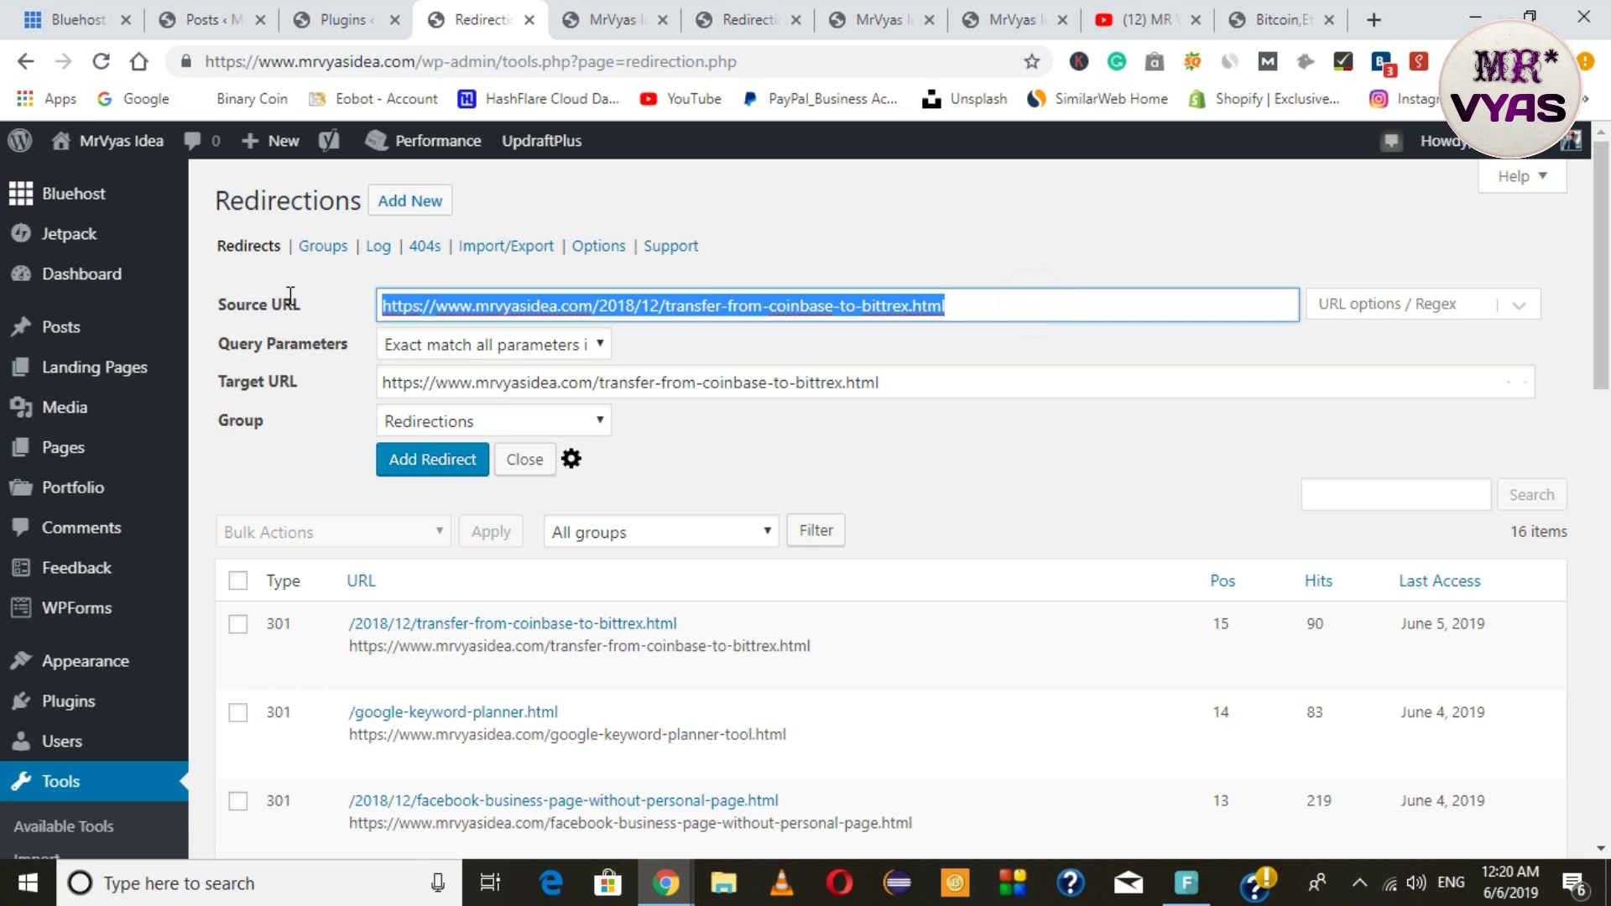
{"action": "left_click", "coordinate": [961, 396]}
{"action": "left_click_drag", "start_coordinate": [957, 385], "coordinate": [379, 390]}
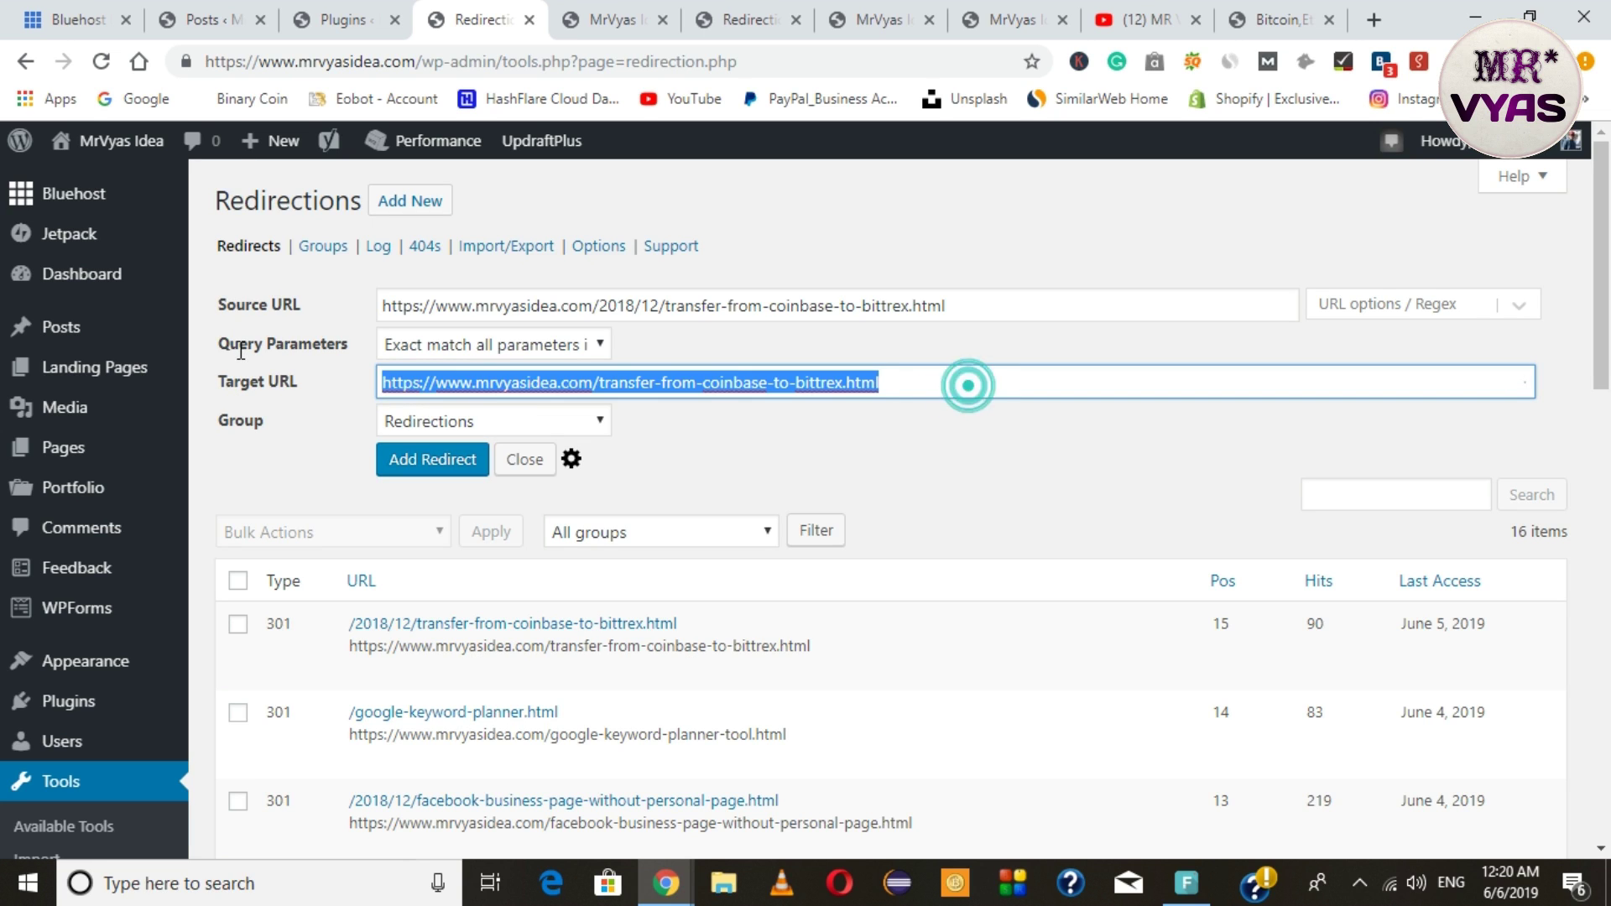
{"action": "left_click", "coordinate": [964, 305]}
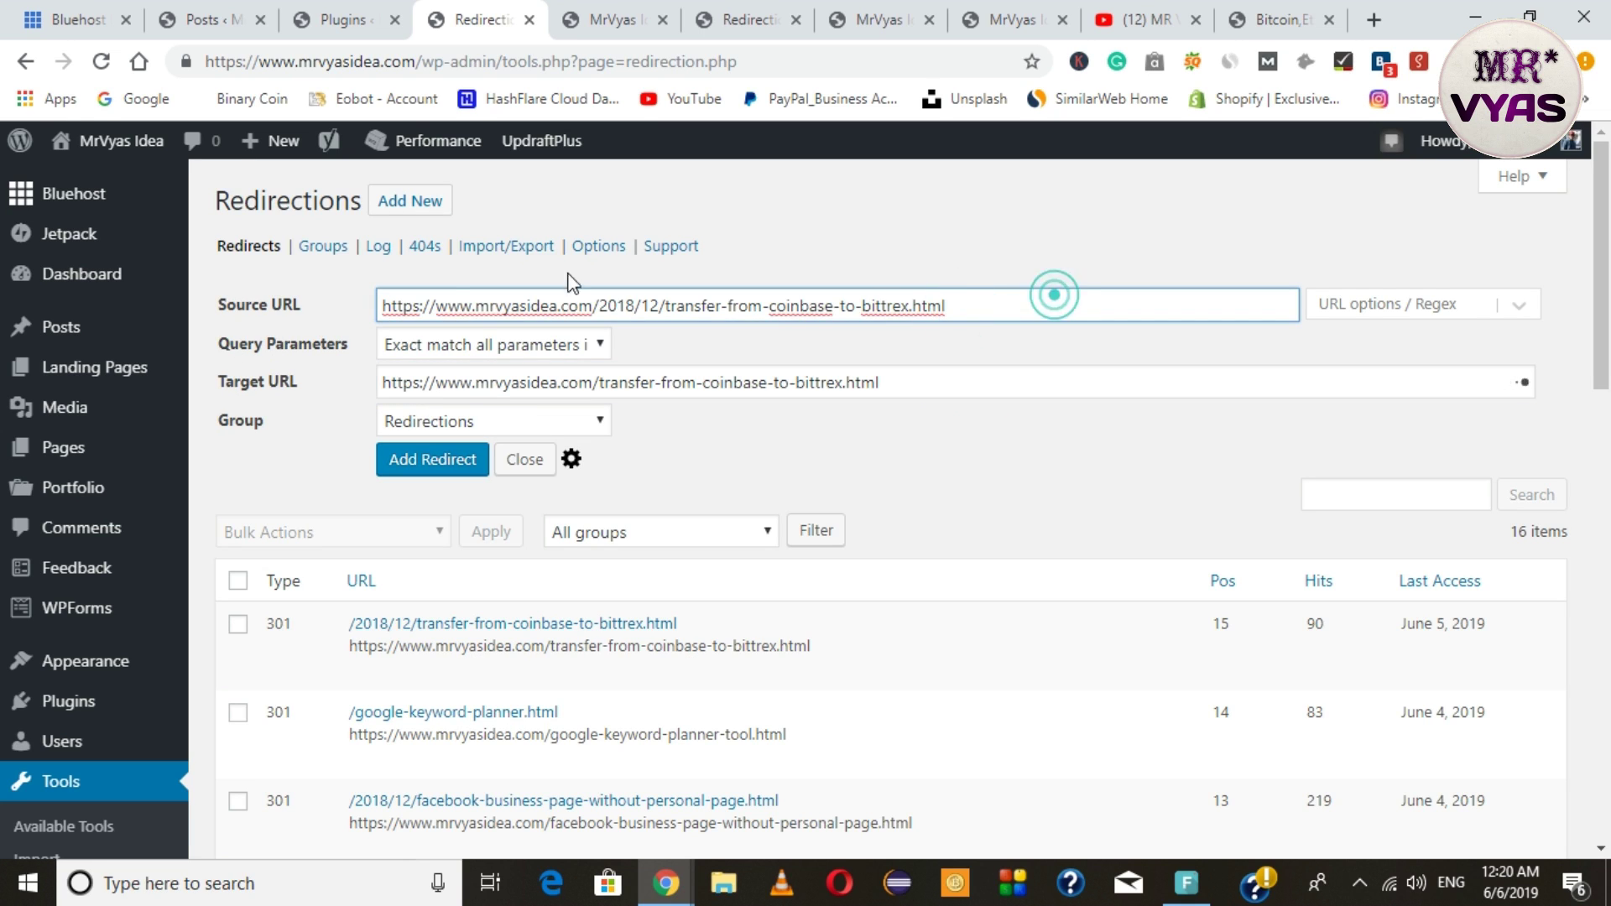
{"action": "left_click_drag", "start_coordinate": [1055, 298], "coordinate": [367, 244]}
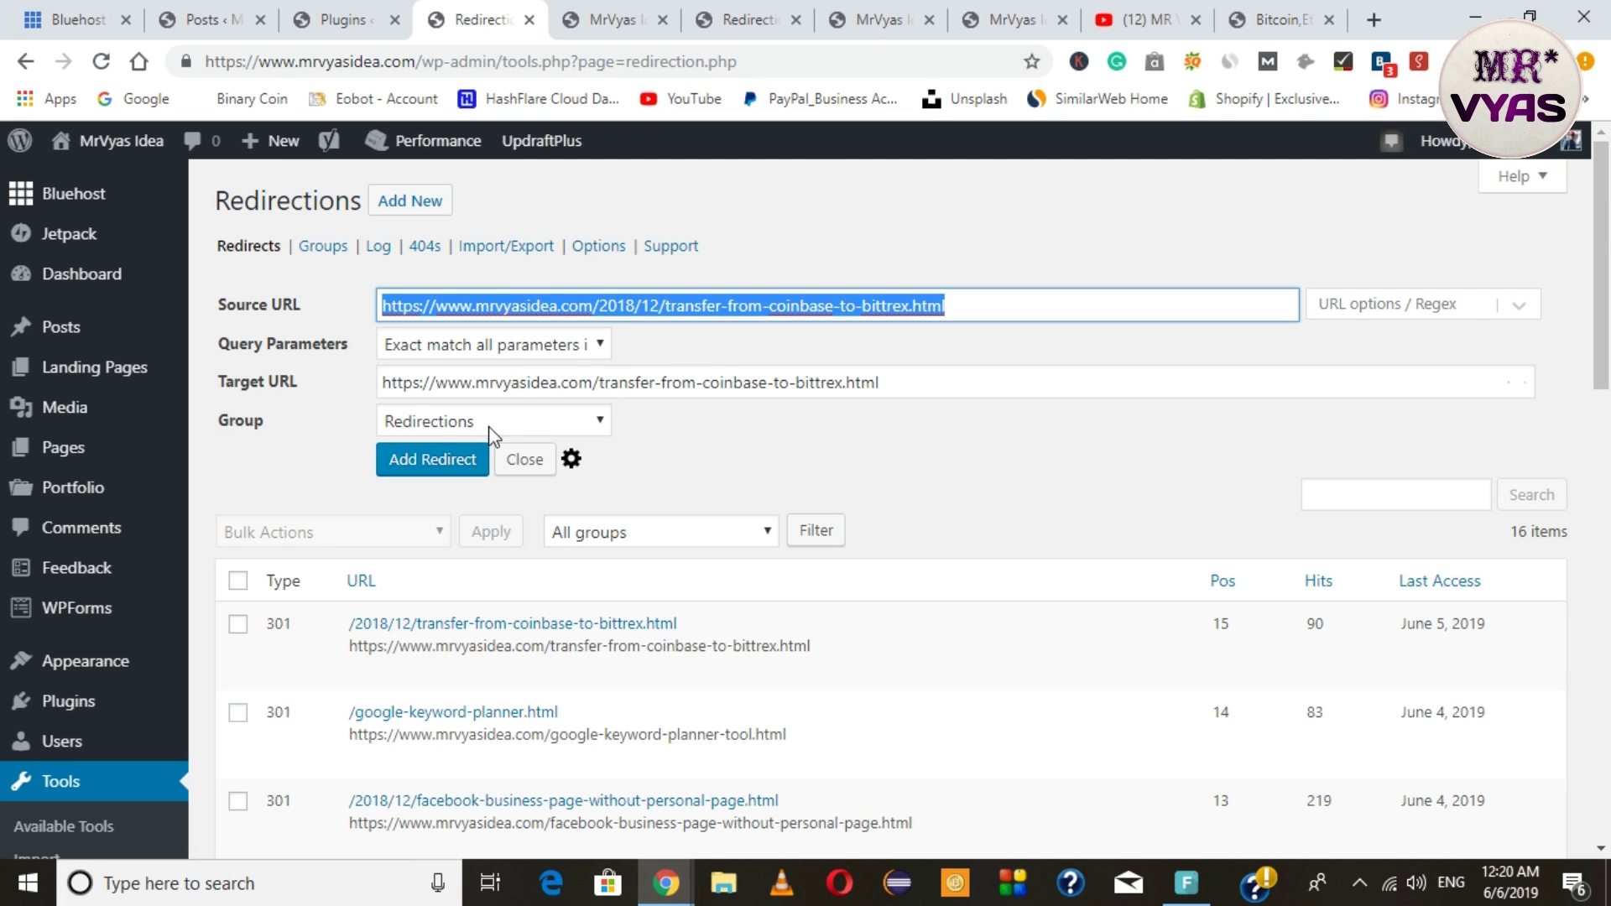
{"action": "left_click", "coordinate": [461, 426]}
{"action": "left_click", "coordinate": [414, 495]}
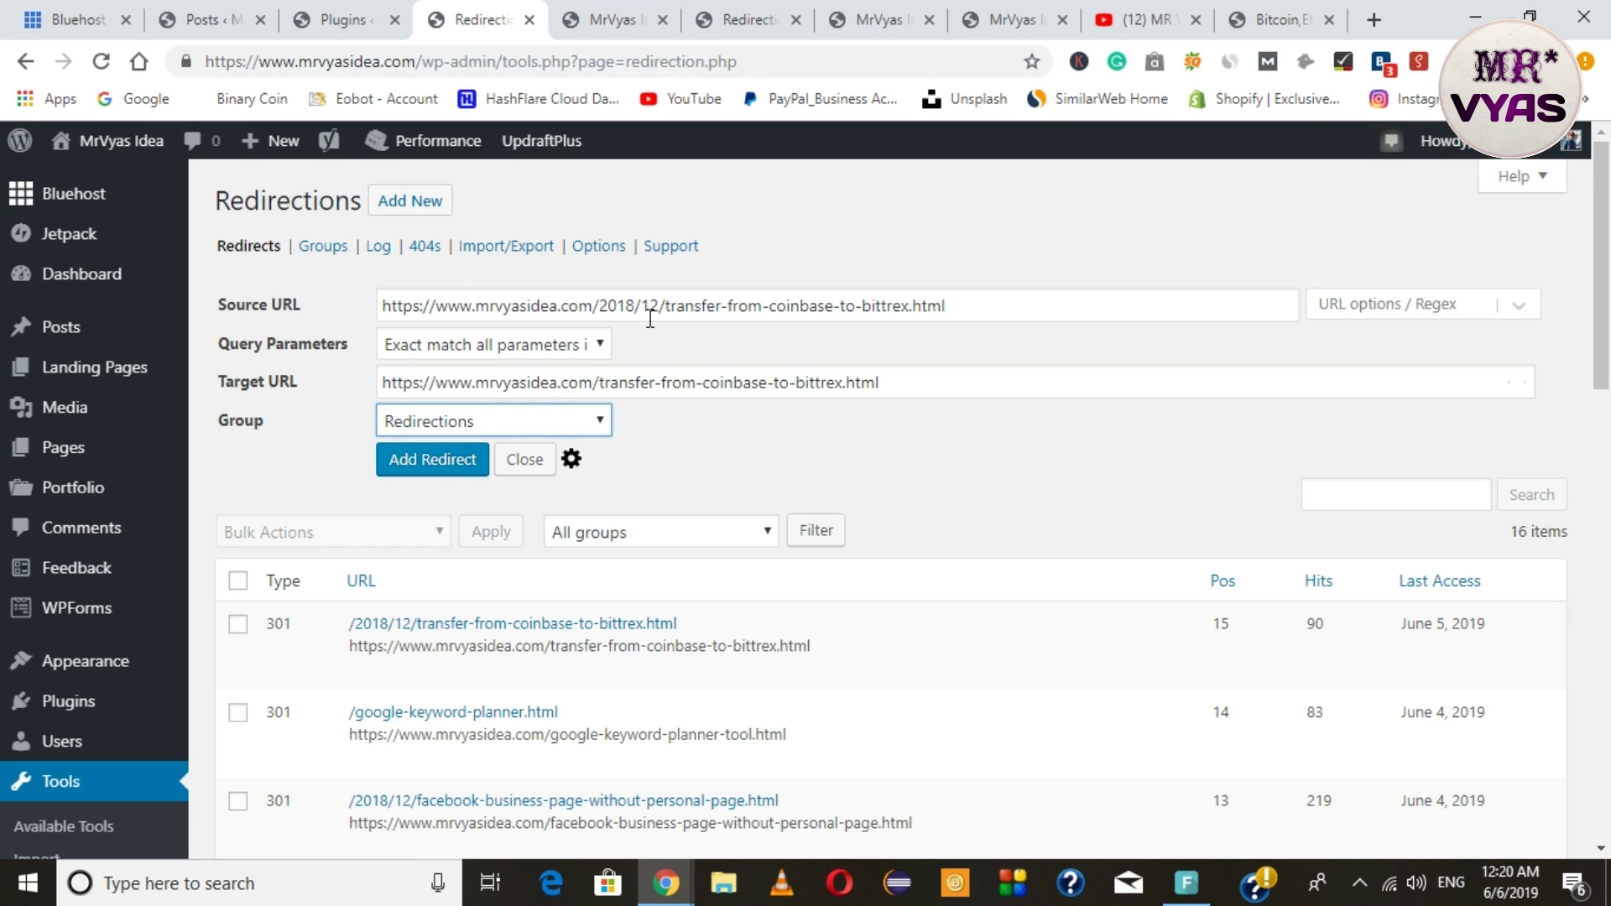
Step: Add the dated-to-undated Coinbase-to-Bittrex redirect, then enable its new row via Bulk Actions
{"action": "left_click", "coordinate": [430, 461]}
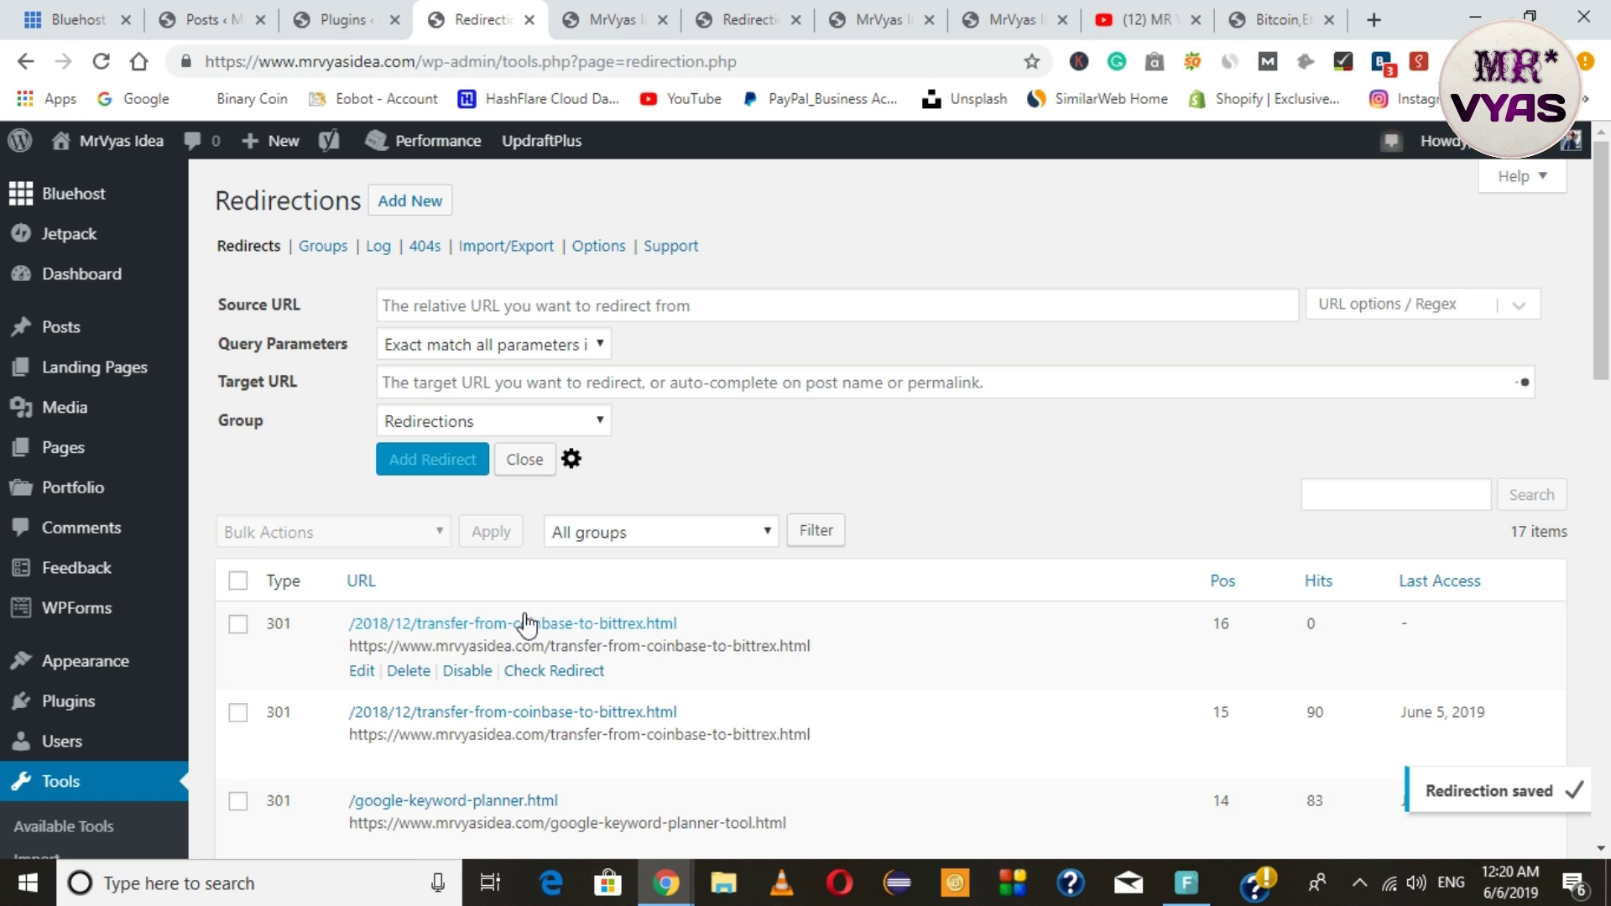
{"action": "scroll", "coordinate": [621, 627], "scroll_direction": "down", "scroll_amount": 1}
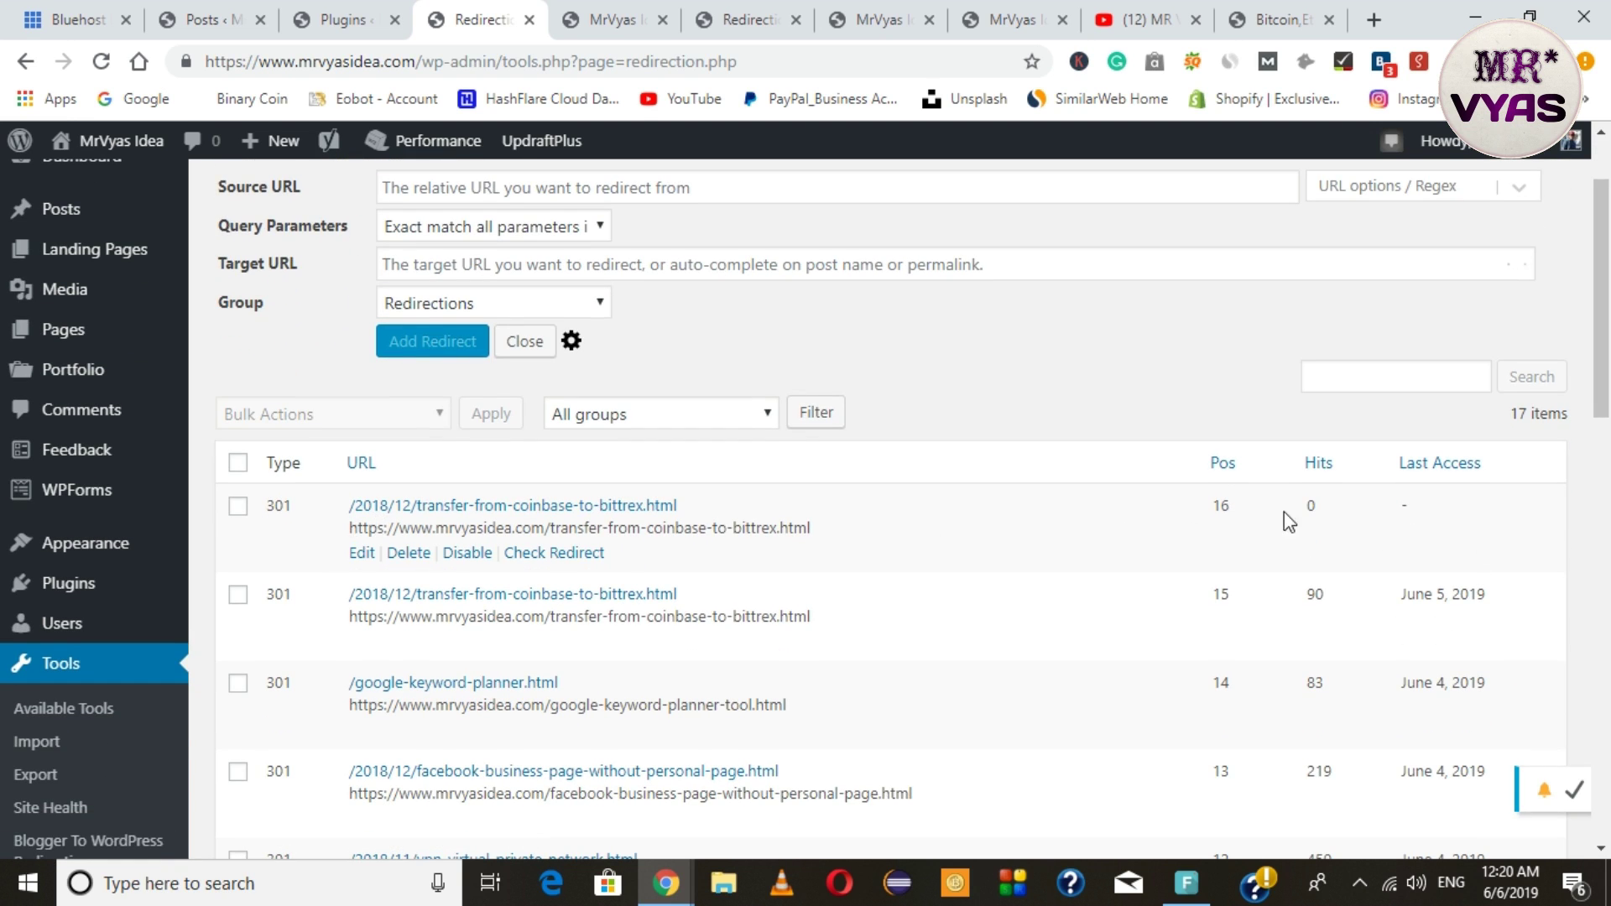
{"action": "left_click", "coordinate": [239, 508]}
{"action": "scroll", "coordinate": [241, 515], "scroll_direction": "up", "scroll_amount": 1}
{"action": "left_click", "coordinate": [330, 532]}
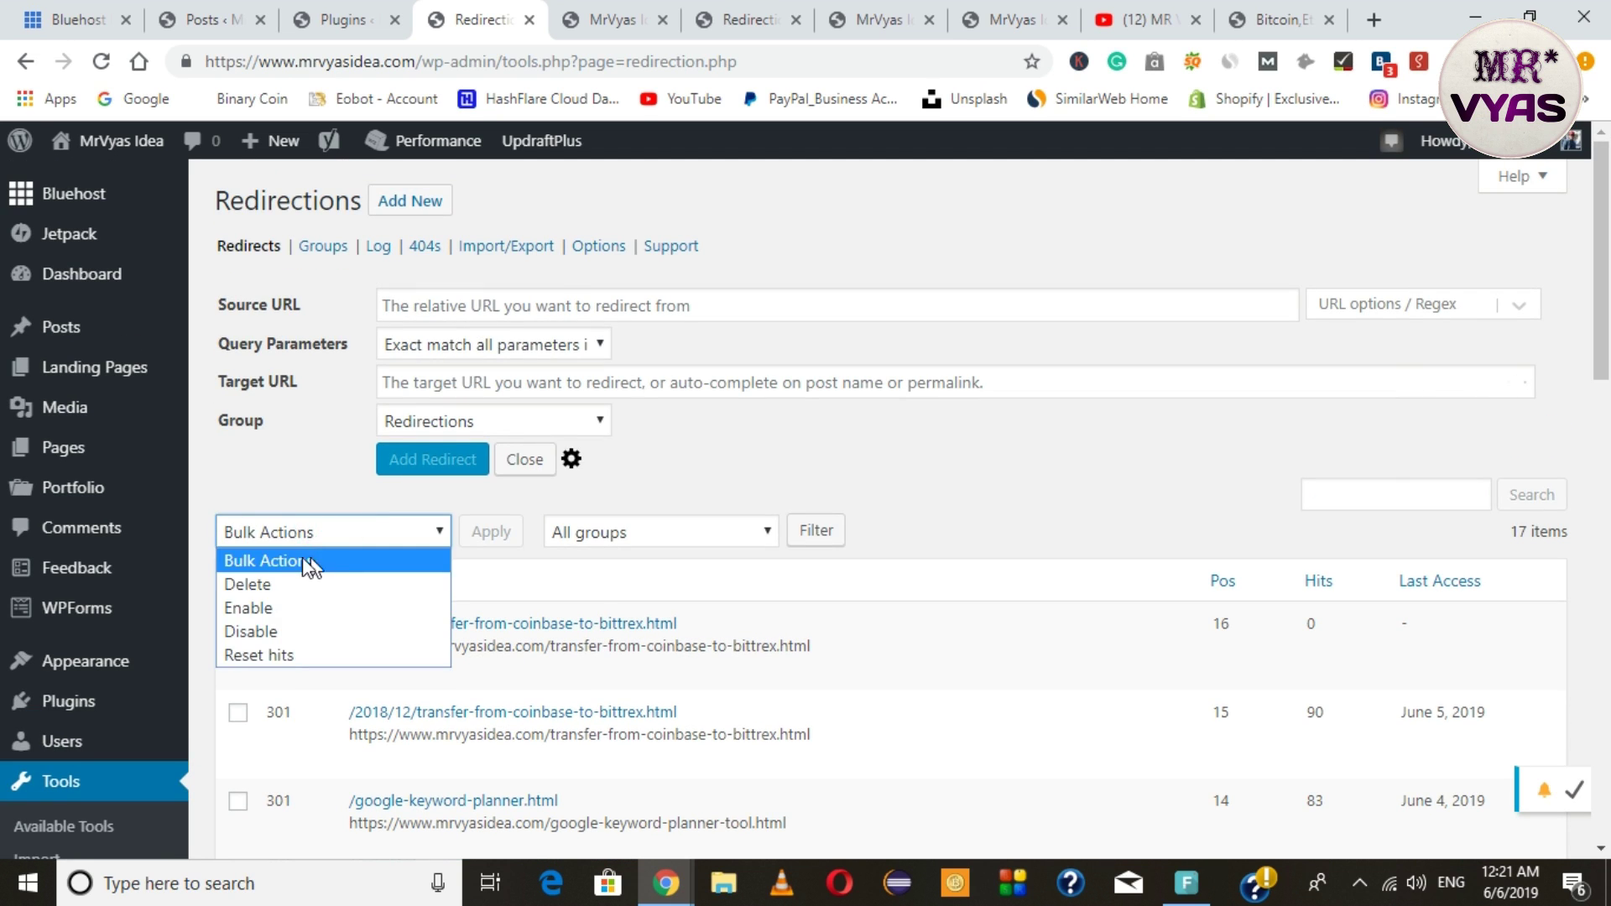
{"action": "left_click", "coordinate": [260, 622]}
{"action": "left_click", "coordinate": [489, 532]}
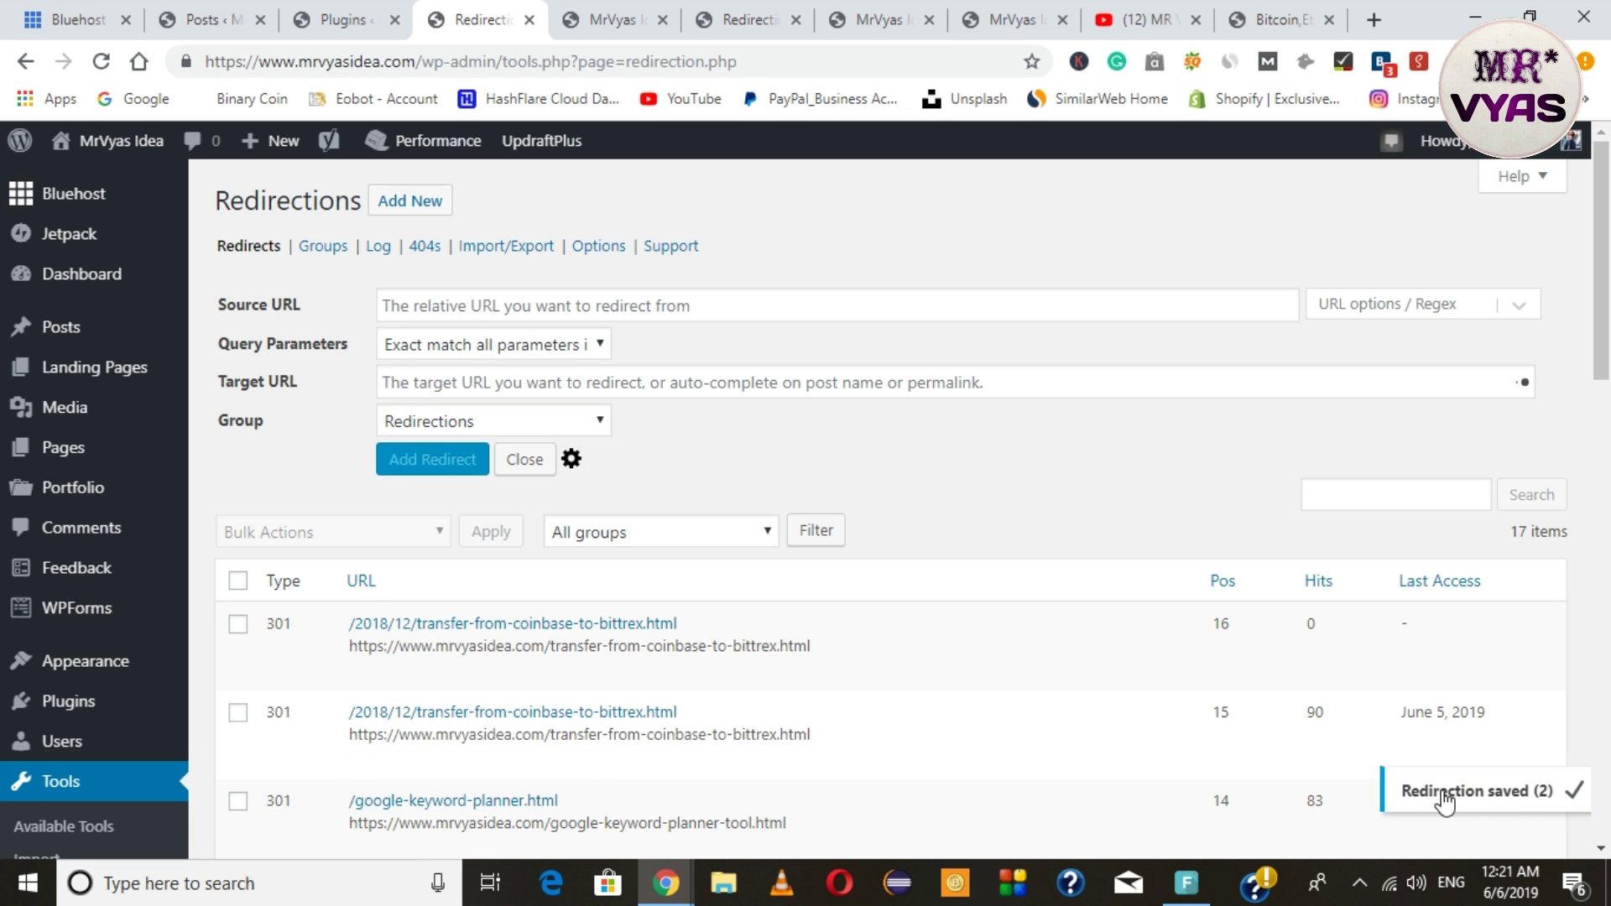
{"action": "scroll", "coordinate": [754, 713], "scroll_direction": "down", "scroll_amount": 3}
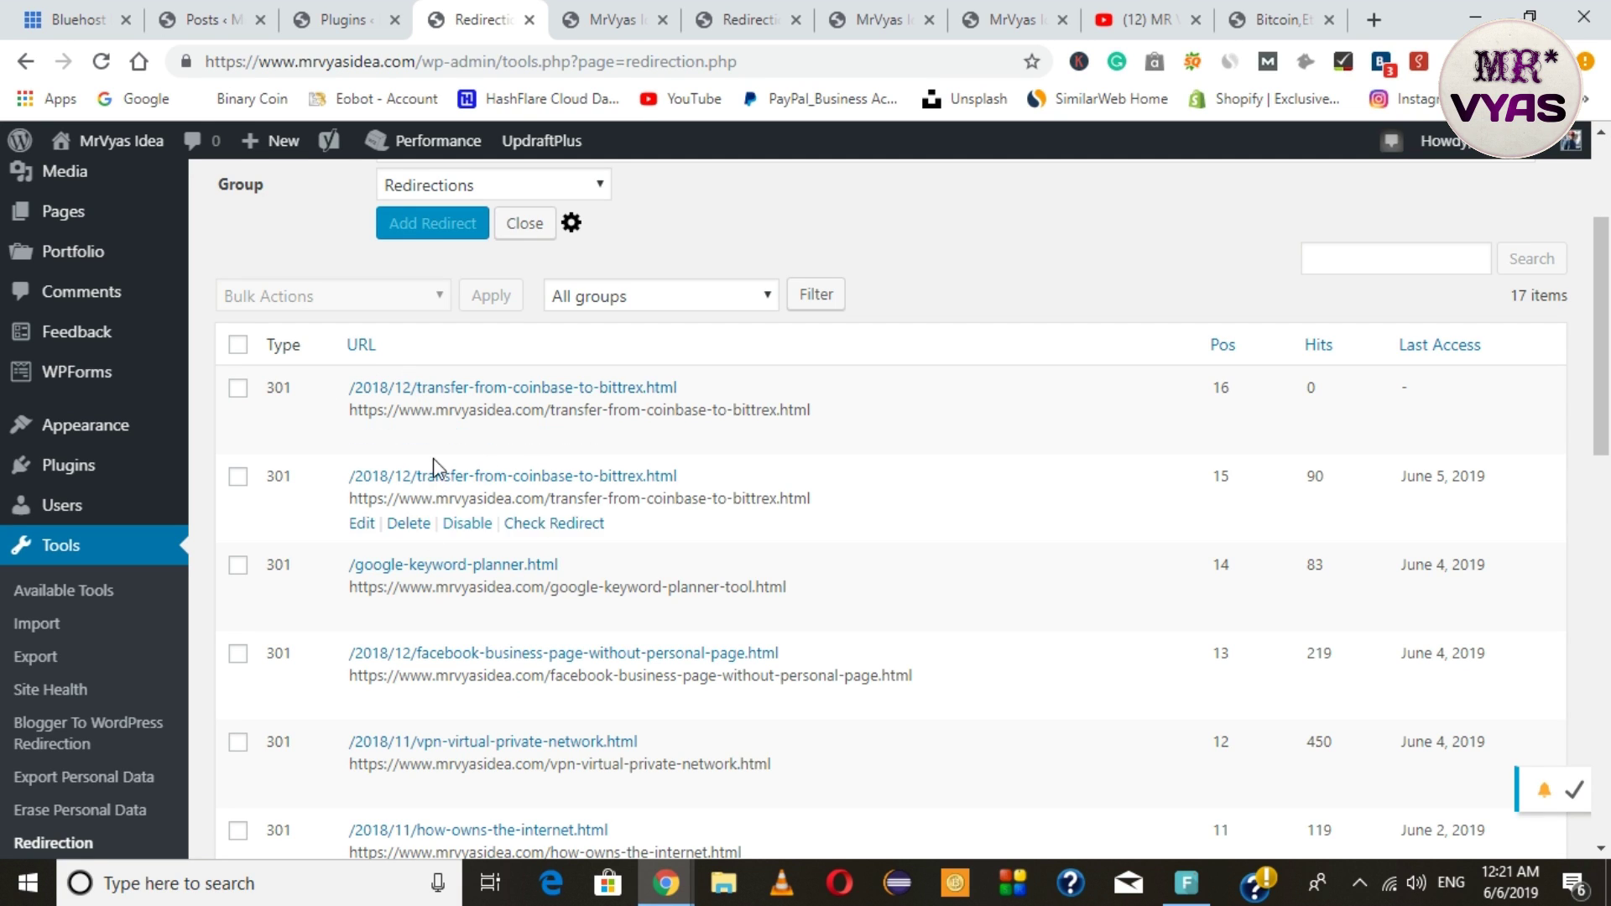
Step: Bulk-delete the duplicate 0-hit Coinbase-to-Bittrex redirect at the top and confirm with OK
{"action": "left_click", "coordinate": [235, 391]}
{"action": "left_click", "coordinate": [389, 304]}
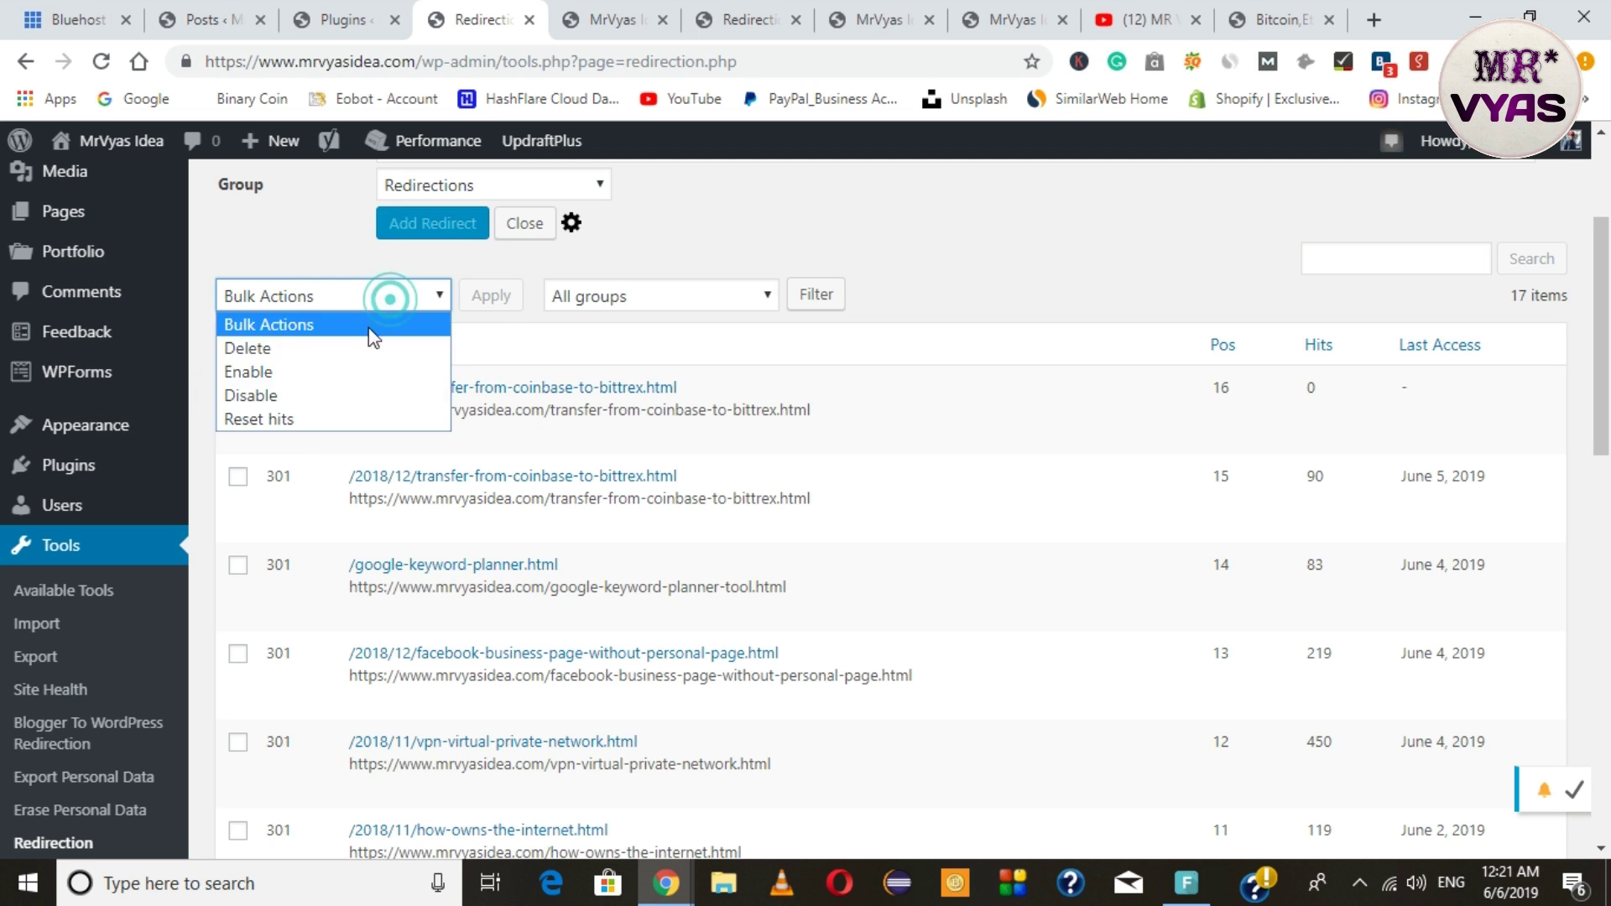
{"action": "left_click", "coordinate": [335, 350]}
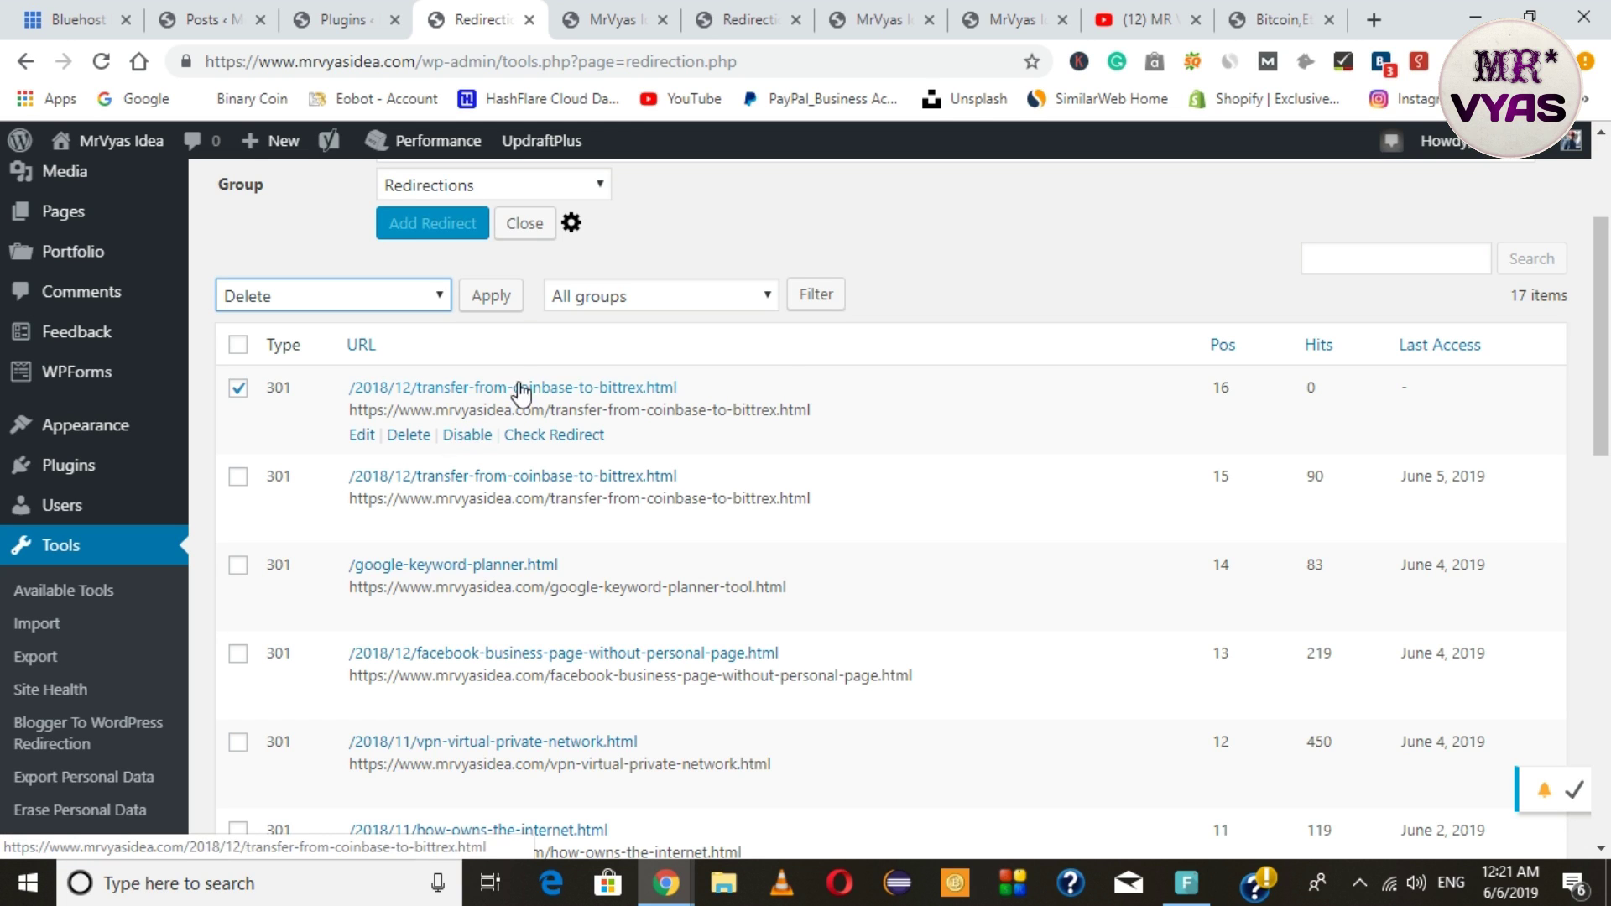
{"action": "left_click", "coordinate": [481, 295]}
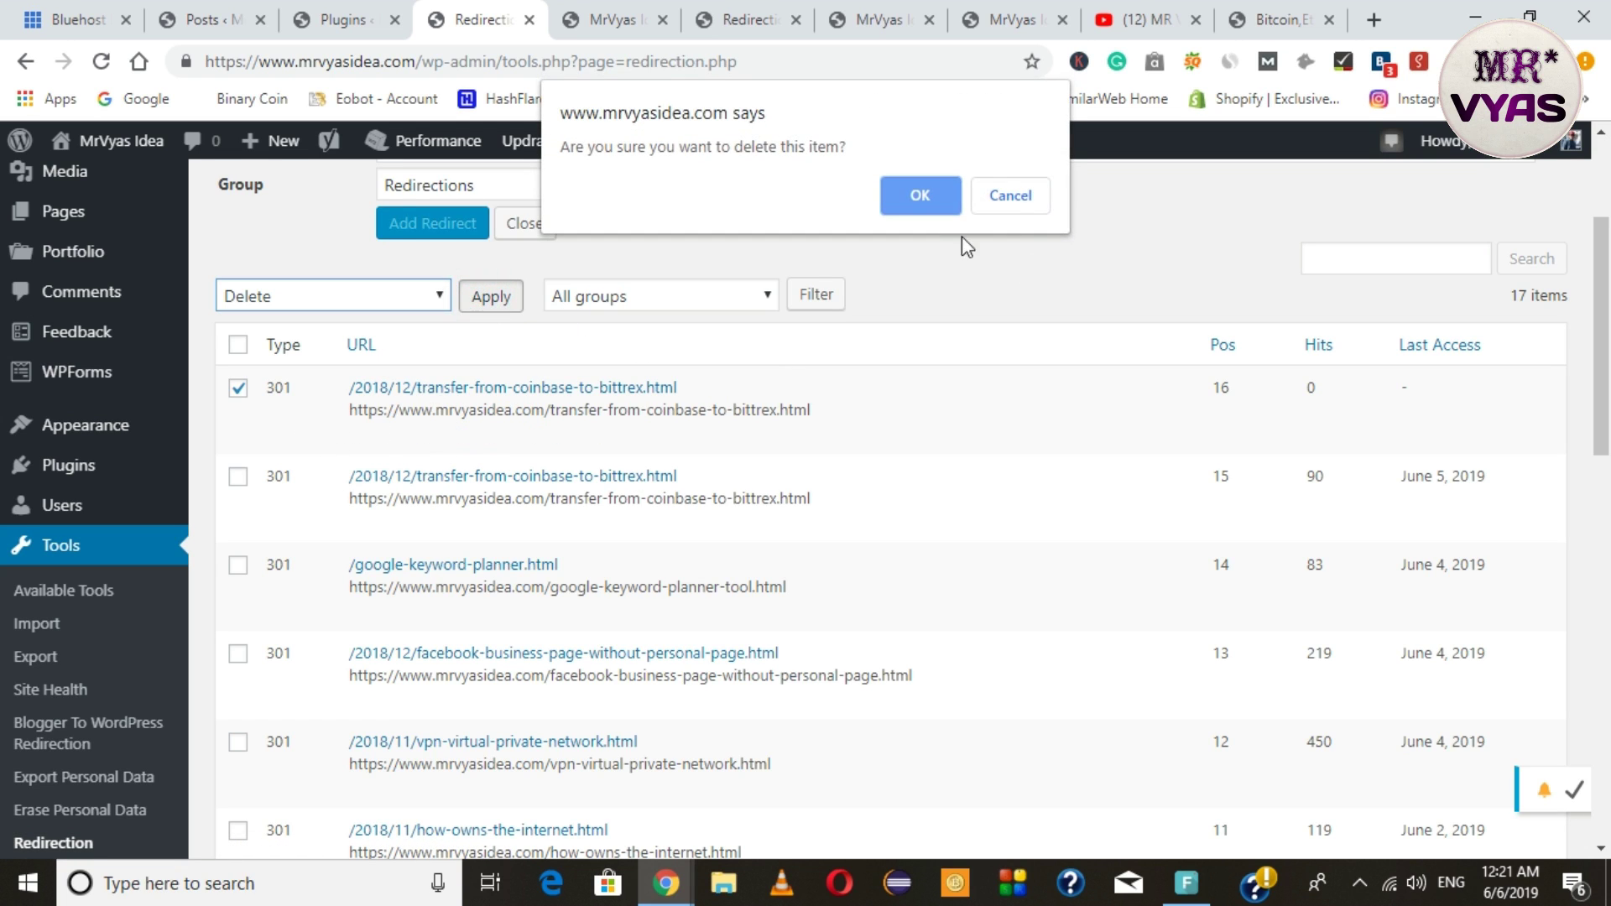
{"action": "left_click", "coordinate": [933, 202]}
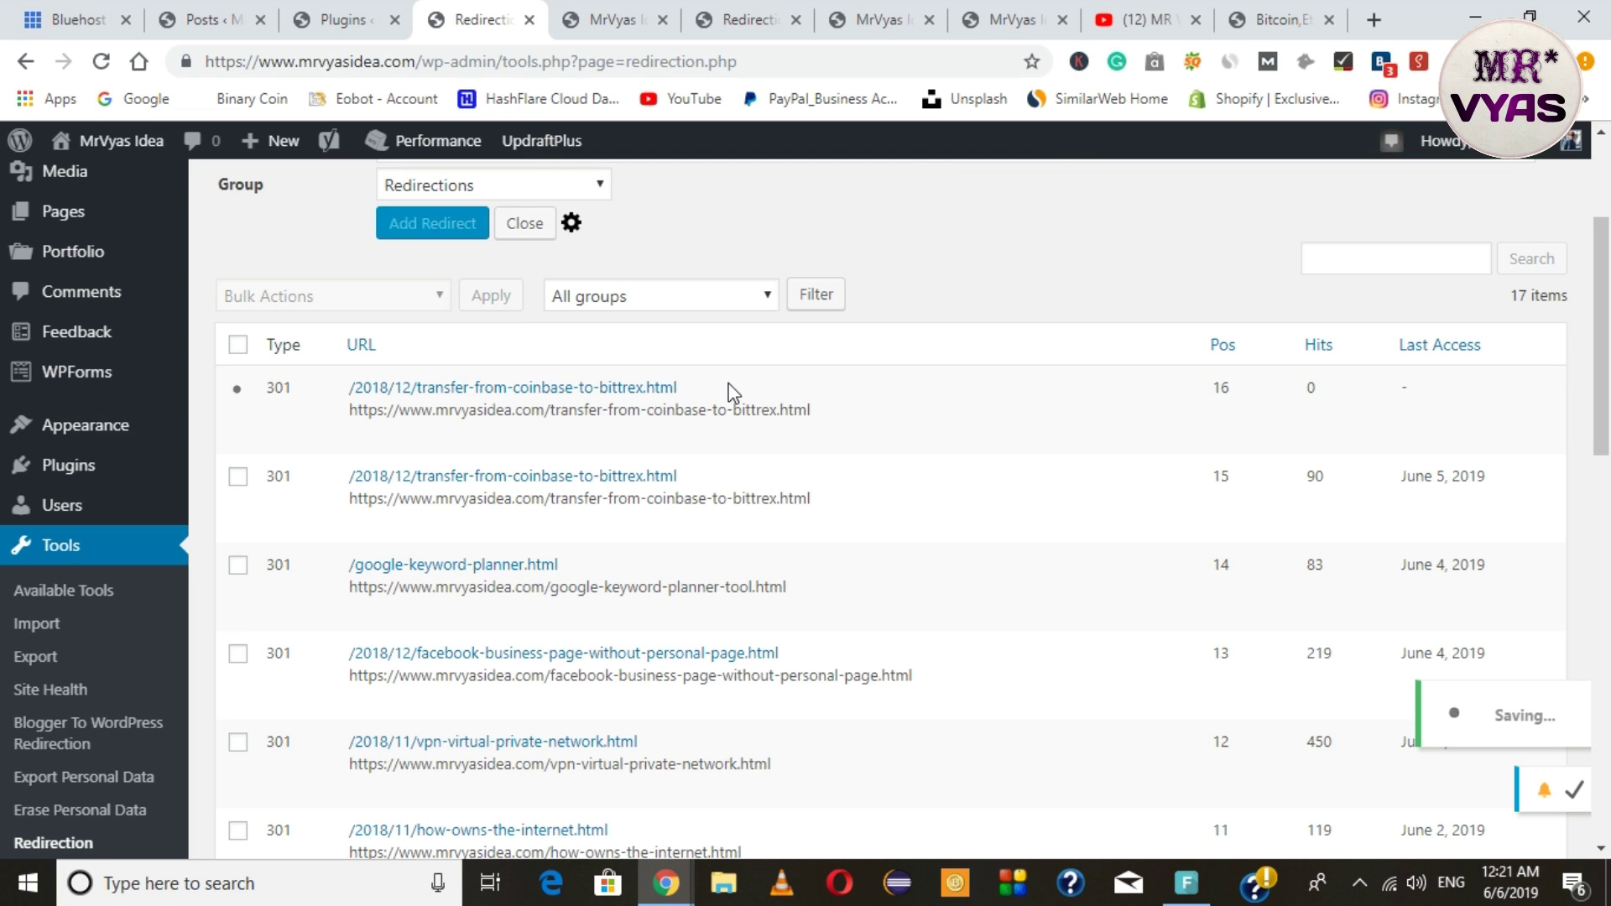